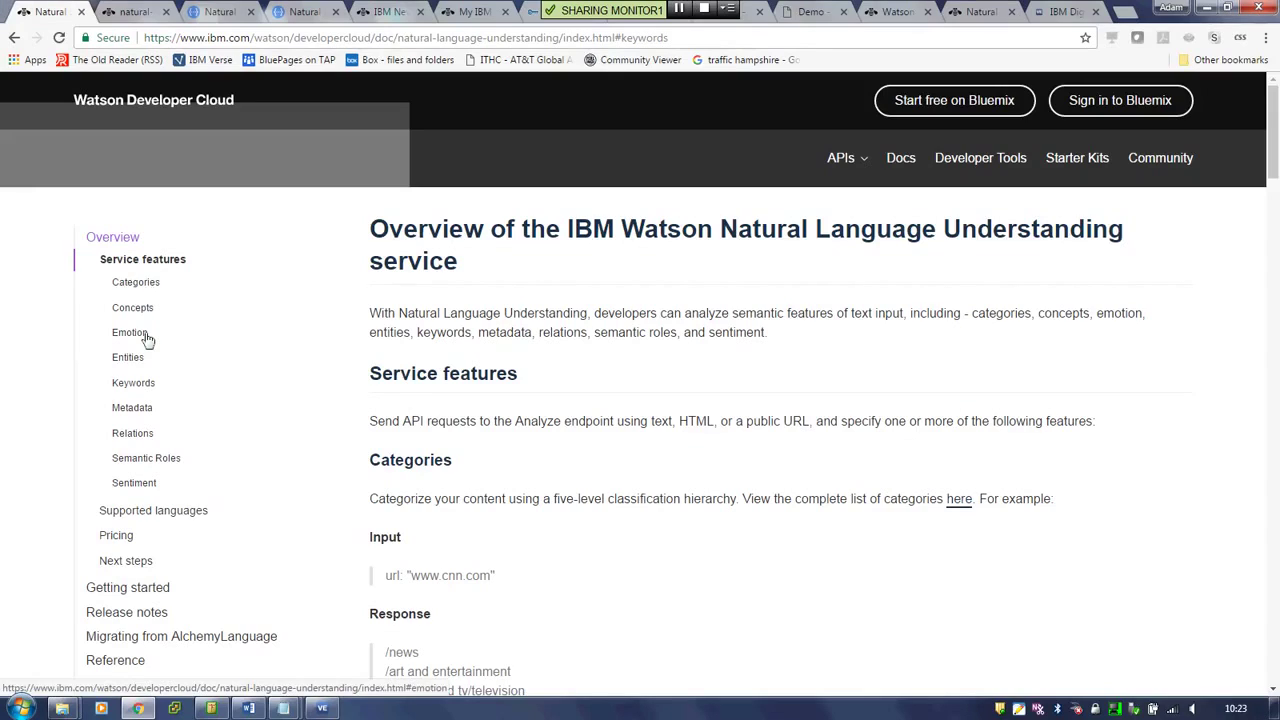
Open the Natural Language Understanding page in Watson API Explorer and expand the GET /v1/analyze operation.
{"action": "left_click", "coordinate": [140, 12]}
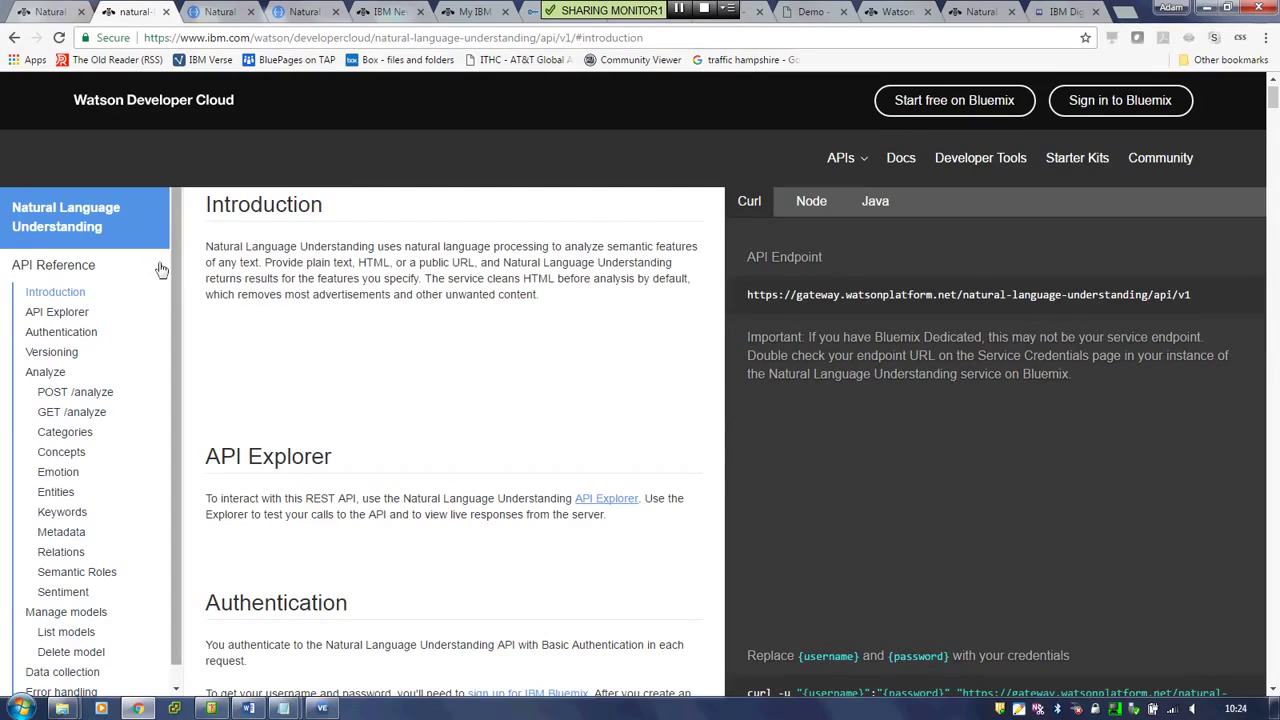
{"action": "left_click", "coordinate": [226, 12]}
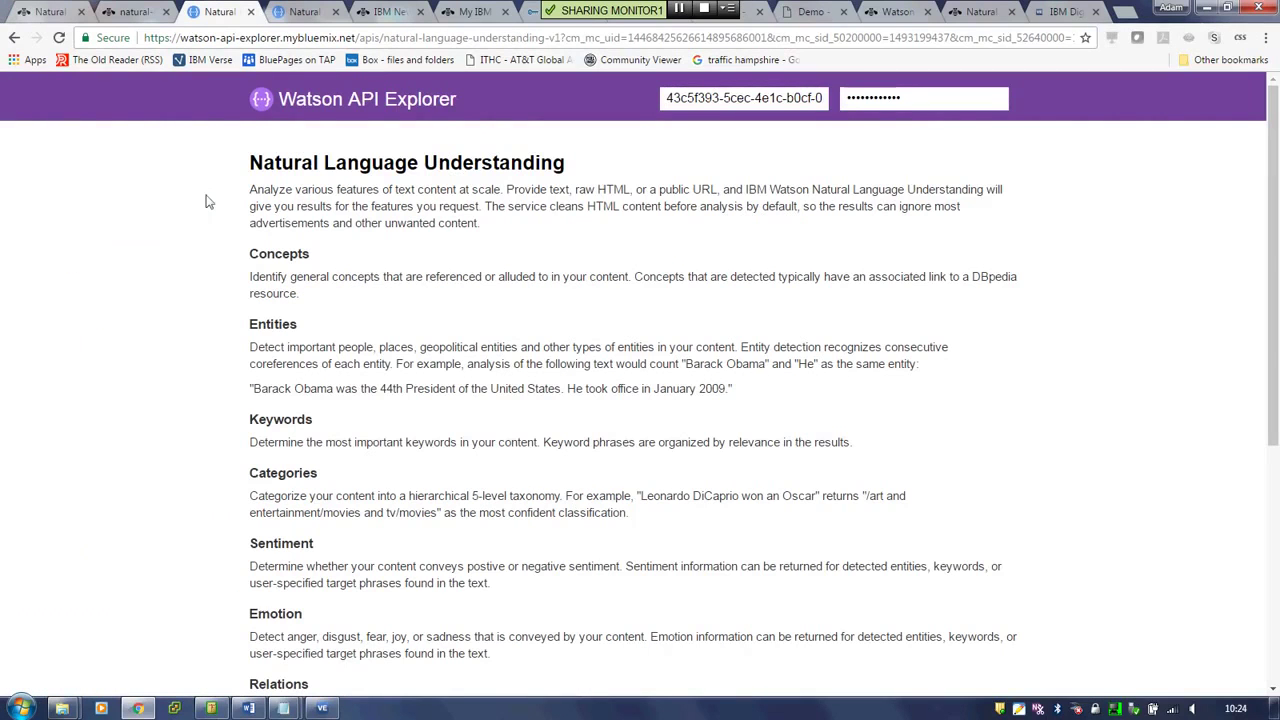
{"action": "scroll", "coordinate": [208, 205], "scroll_direction": "down", "scroll_amount": 2}
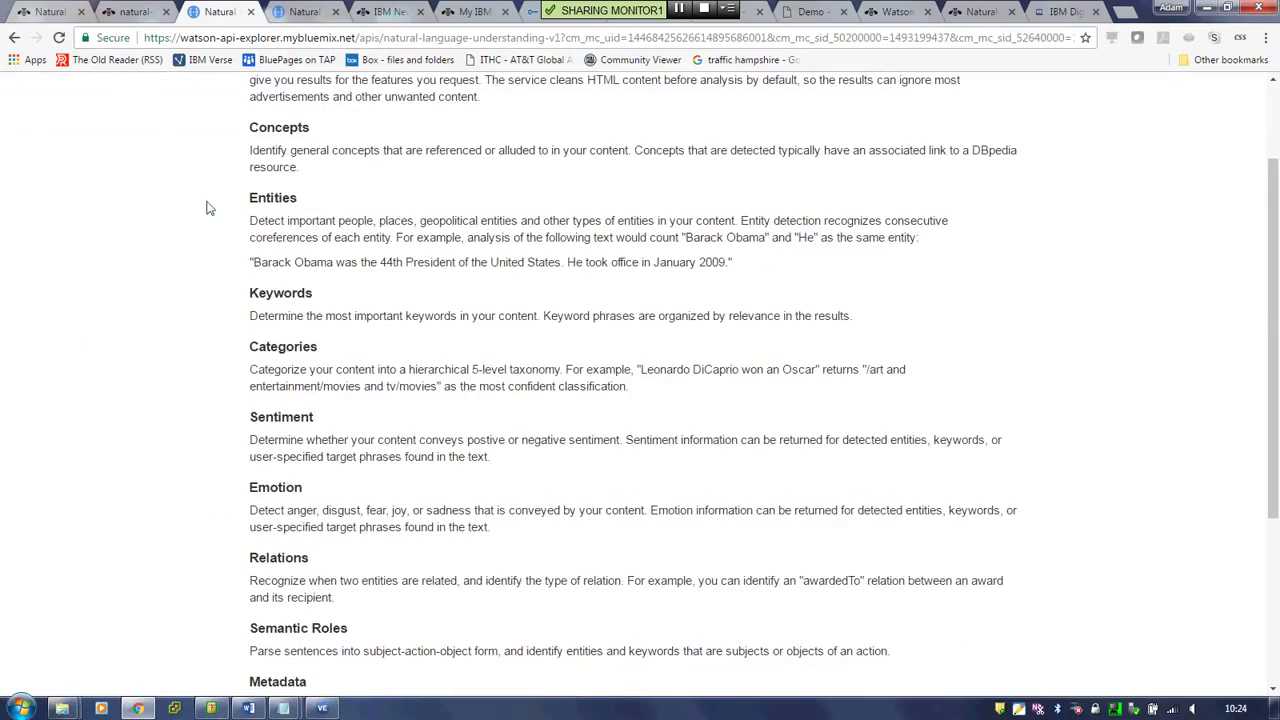
{"action": "scroll", "coordinate": [172, 420], "scroll_direction": "down", "scroll_amount": 4}
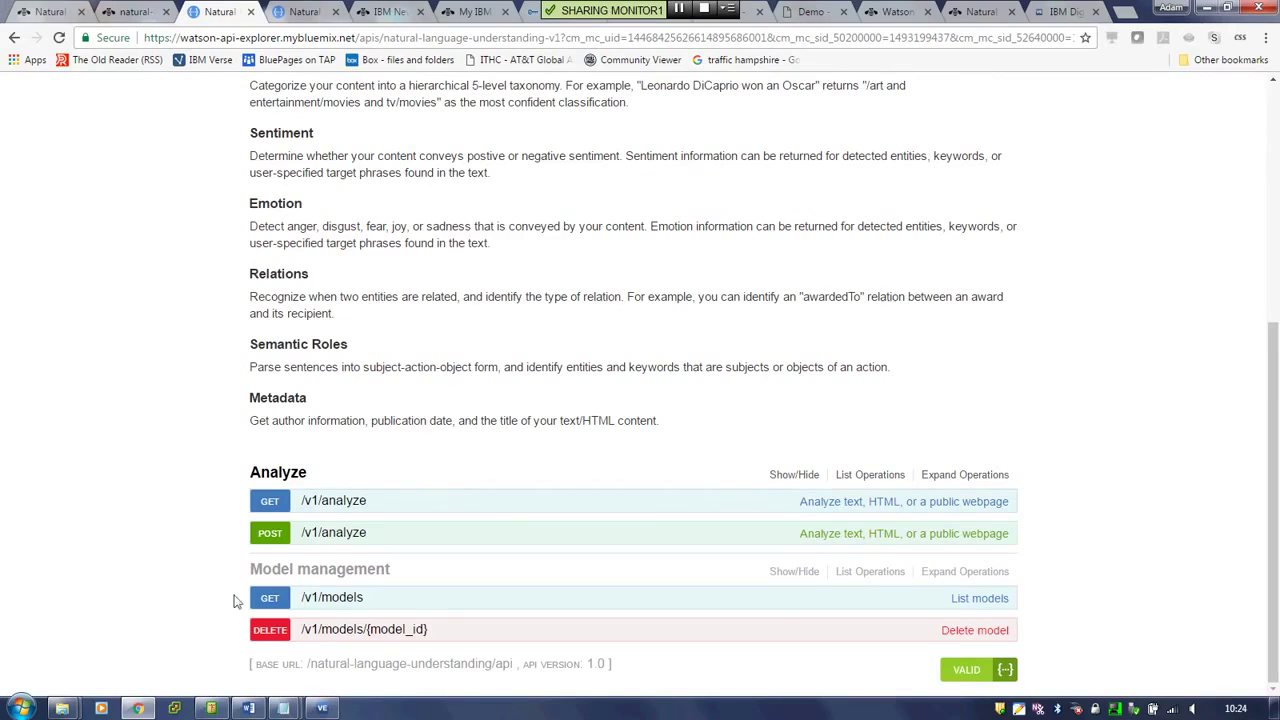
{"action": "scroll", "coordinate": [232, 548], "scroll_direction": "up", "scroll_amount": 1}
{"action": "scroll", "coordinate": [250, 530], "scroll_direction": "down", "scroll_amount": 1}
{"action": "left_click", "coordinate": [310, 506]}
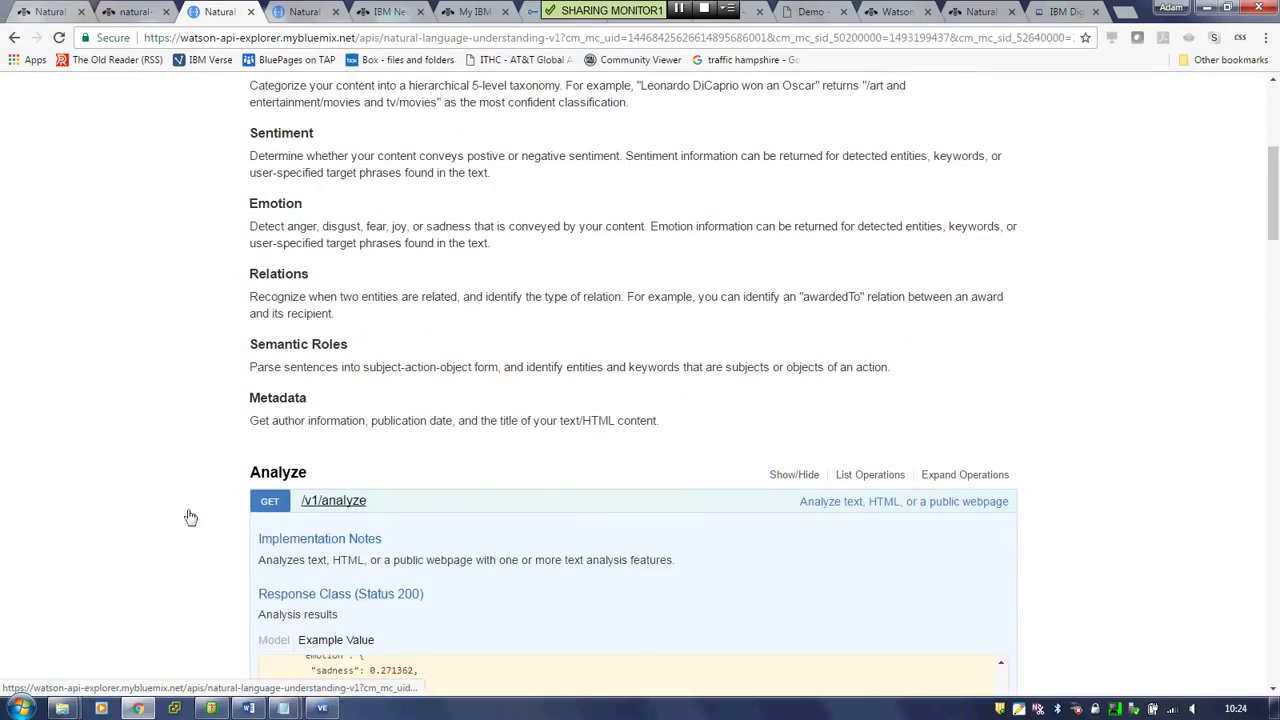
Review the request parameters of GET /v1/analyze and the service credential fields in the page header.
{"action": "scroll", "coordinate": [190, 517], "scroll_direction": "down", "scroll_amount": 4}
{"action": "scroll", "coordinate": [190, 517], "scroll_direction": "down", "scroll_amount": 1}
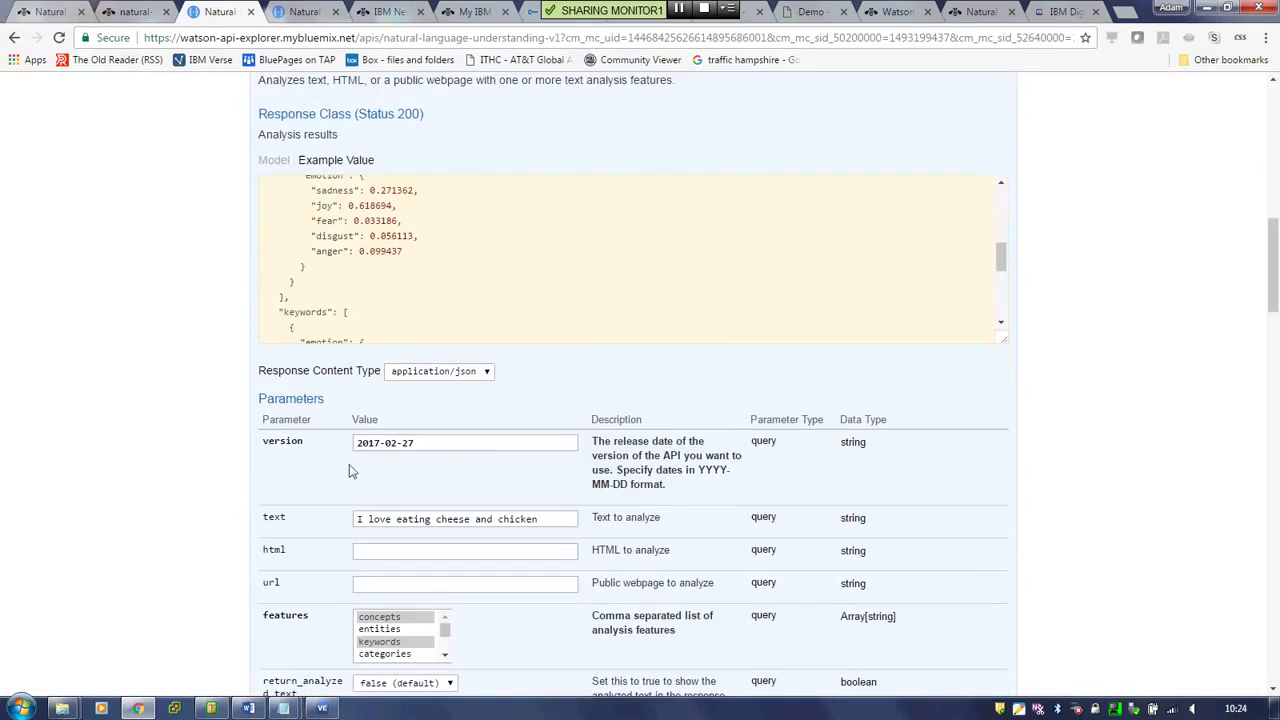
{"action": "scroll", "coordinate": [370, 508], "scroll_direction": "down", "scroll_amount": 2}
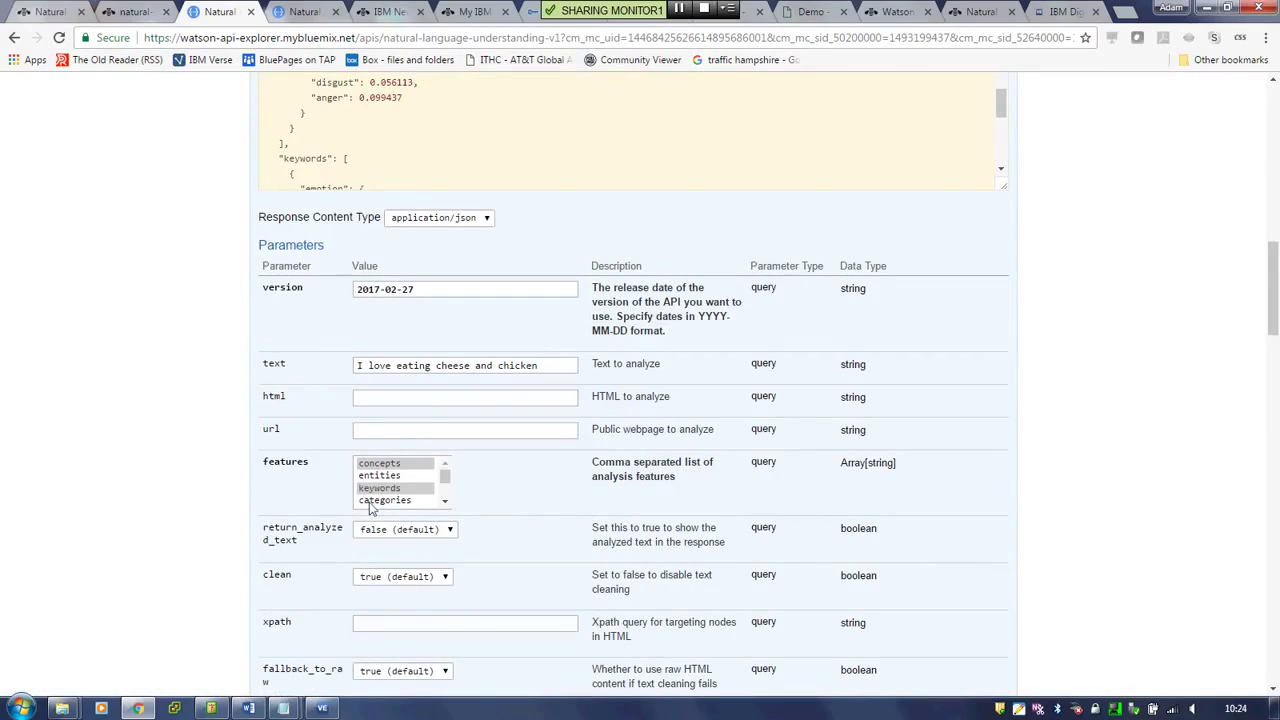
{"action": "scroll", "coordinate": [285, 428], "scroll_direction": "down", "scroll_amount": 1}
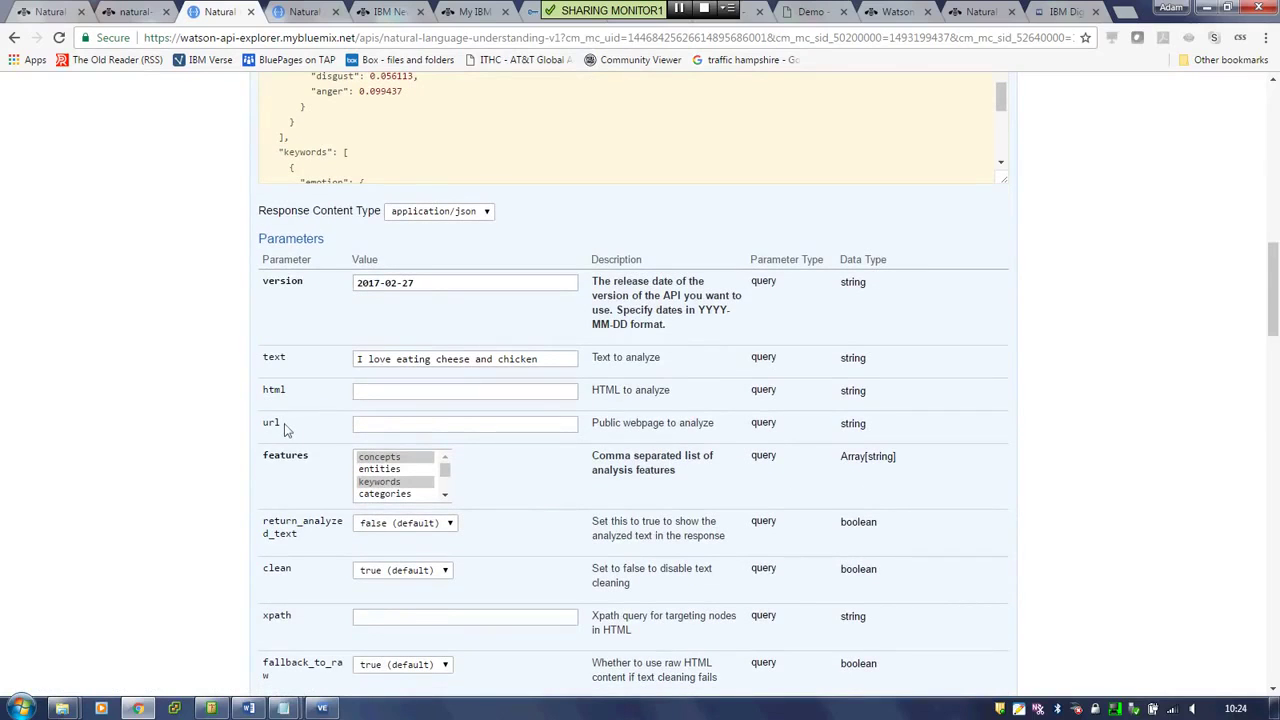
{"action": "scroll", "coordinate": [285, 428], "scroll_direction": "up", "scroll_amount": 1}
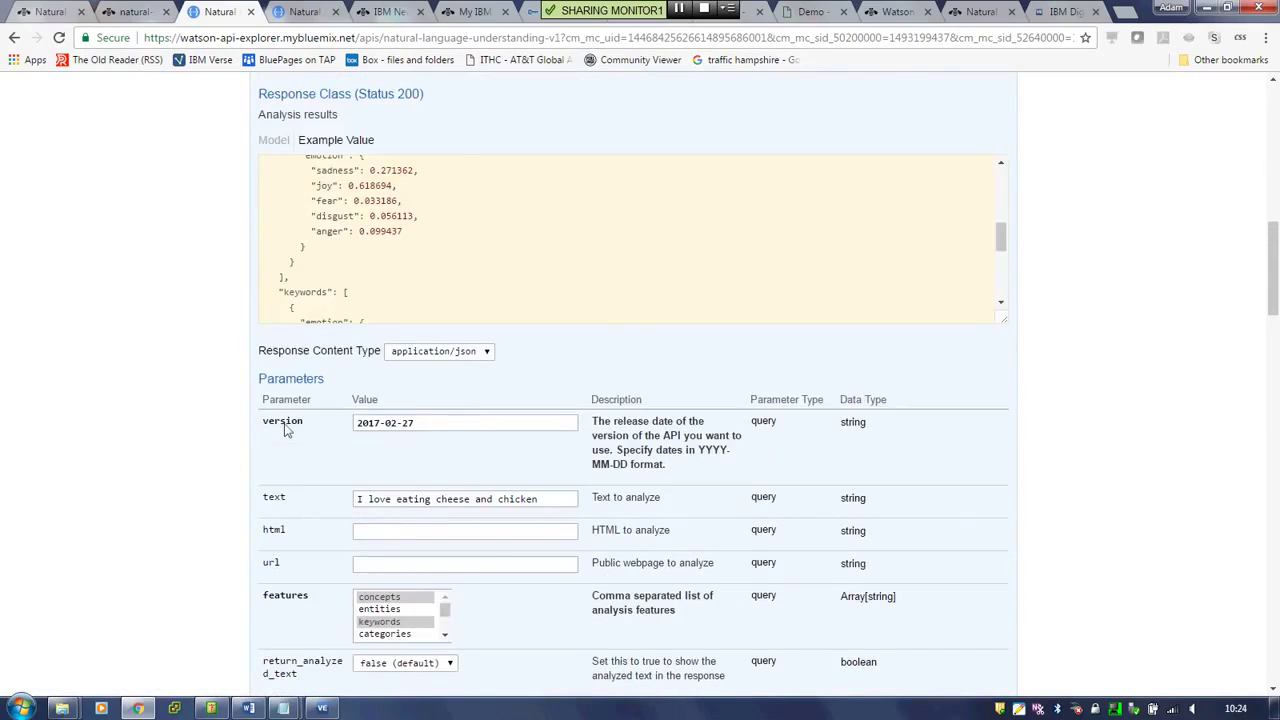
{"action": "scroll", "coordinate": [285, 428], "scroll_direction": "up", "scroll_amount": 5}
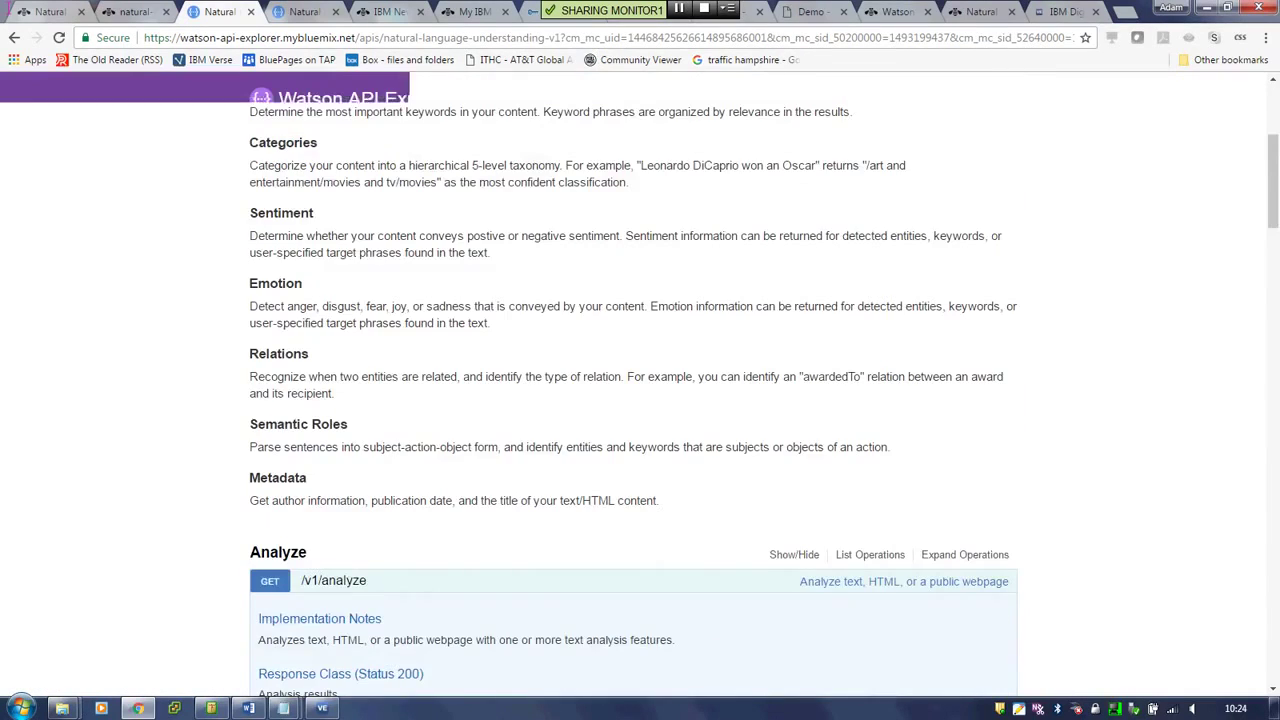
{"action": "scroll", "coordinate": [285, 428], "scroll_direction": "up", "scroll_amount": 3}
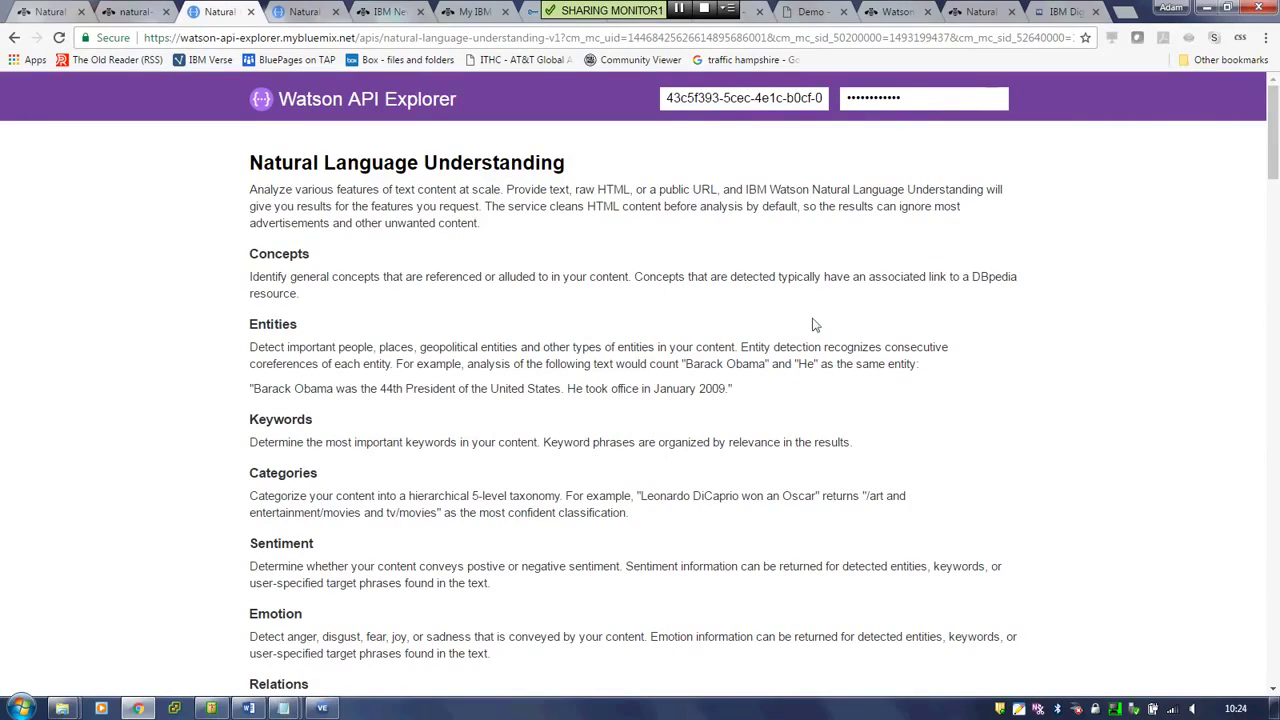
Check the text to analyze and which analysis features are selected for the GET /v1/analyze request.
{"action": "scroll", "coordinate": [800, 357], "scroll_direction": "down", "scroll_amount": 4}
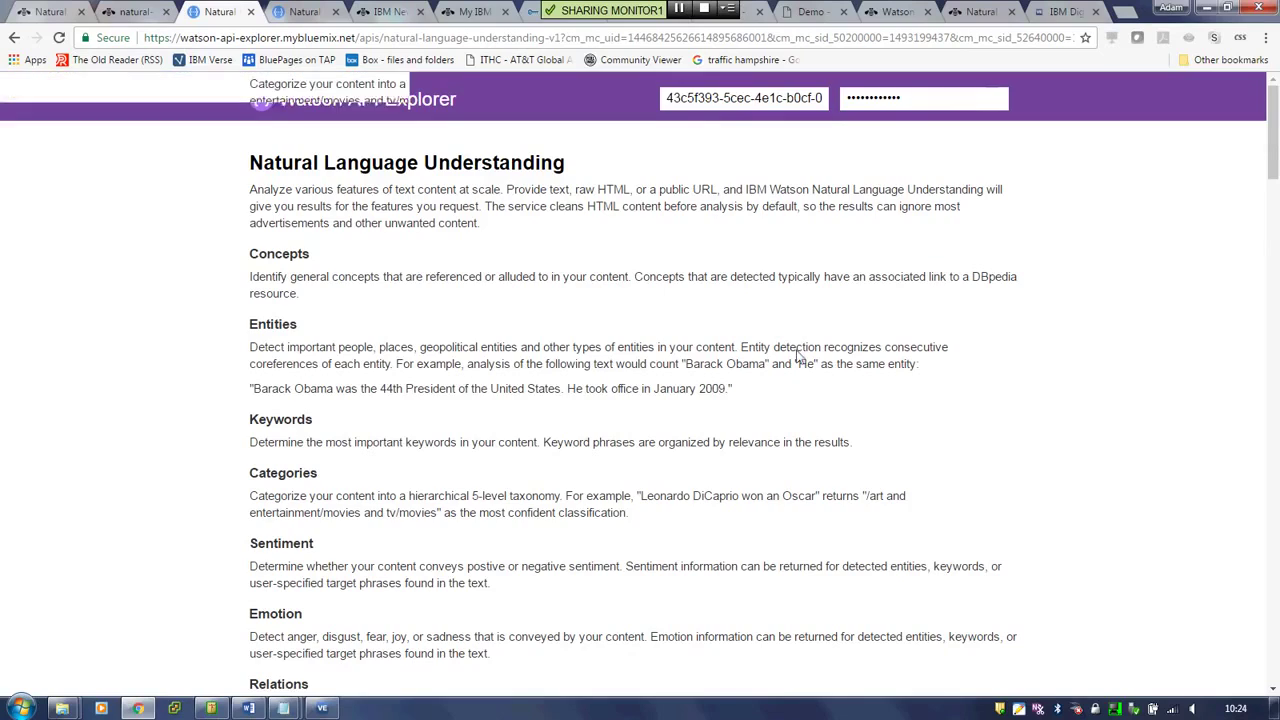
{"action": "scroll", "coordinate": [797, 357], "scroll_direction": "down", "scroll_amount": 2}
{"action": "scroll", "coordinate": [797, 357], "scroll_direction": "down", "scroll_amount": 1}
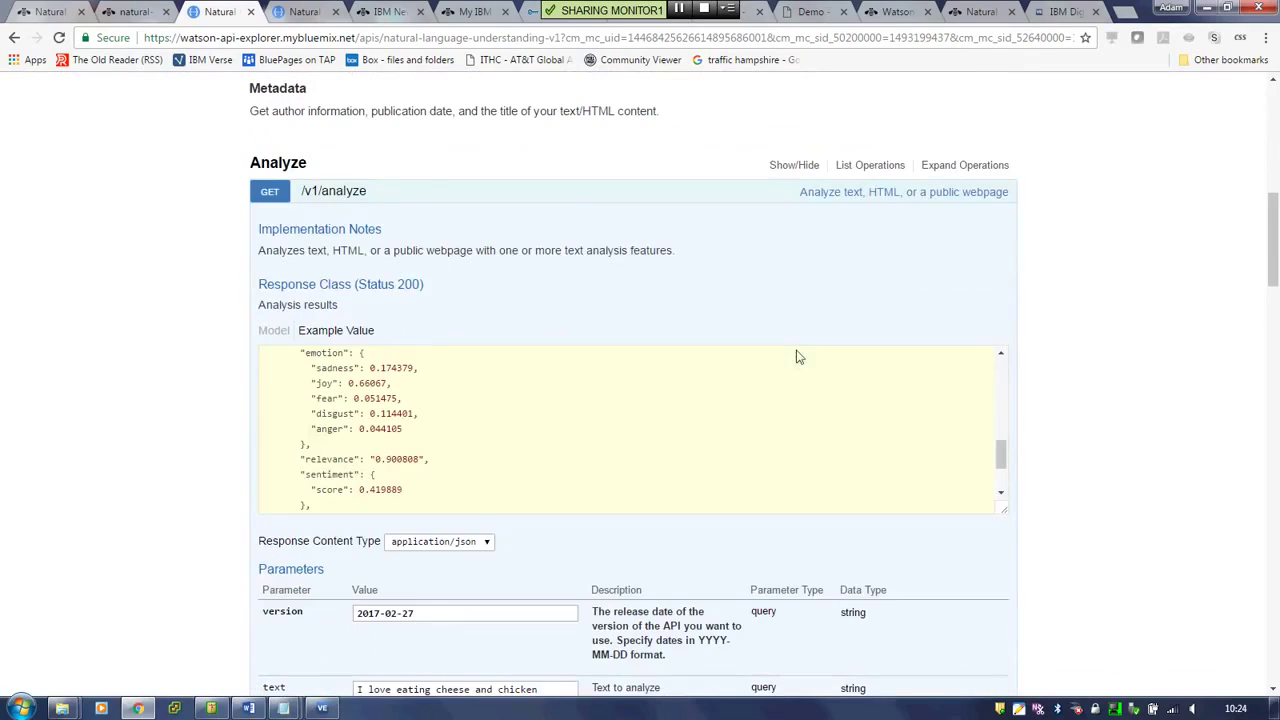
{"action": "scroll", "coordinate": [797, 357], "scroll_direction": "down", "scroll_amount": 3}
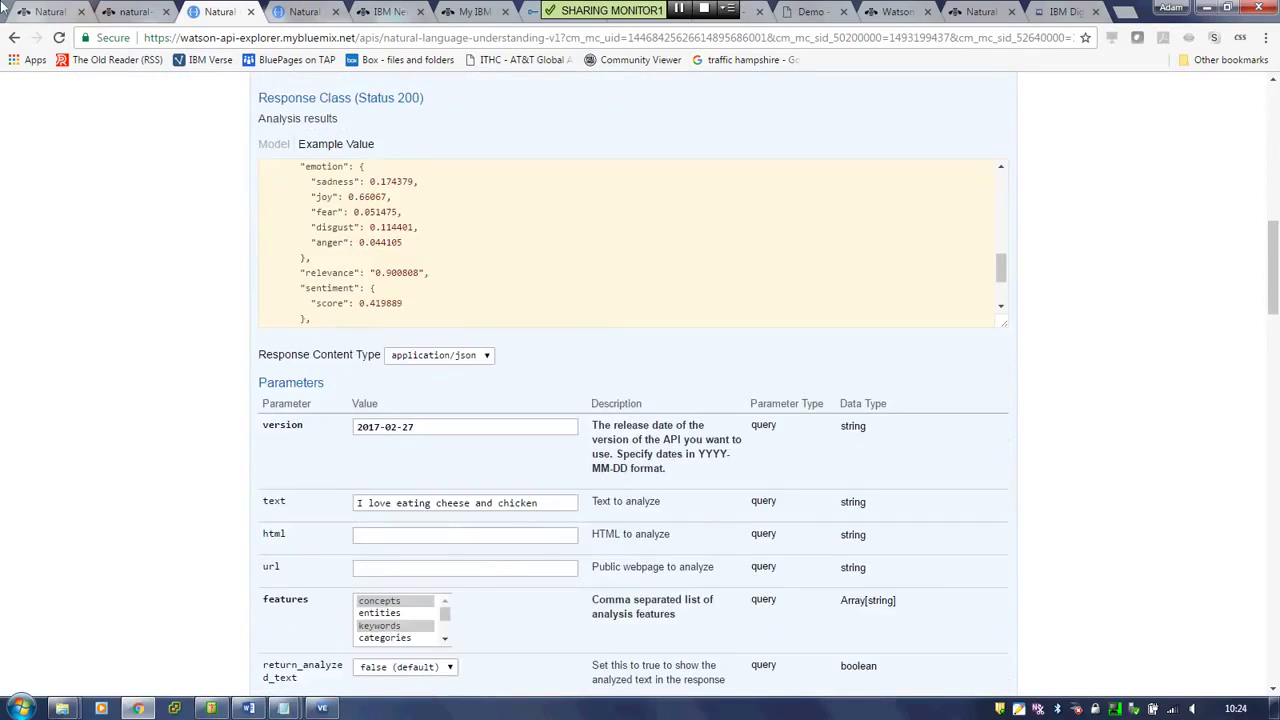
{"action": "left_click", "coordinate": [552, 375]}
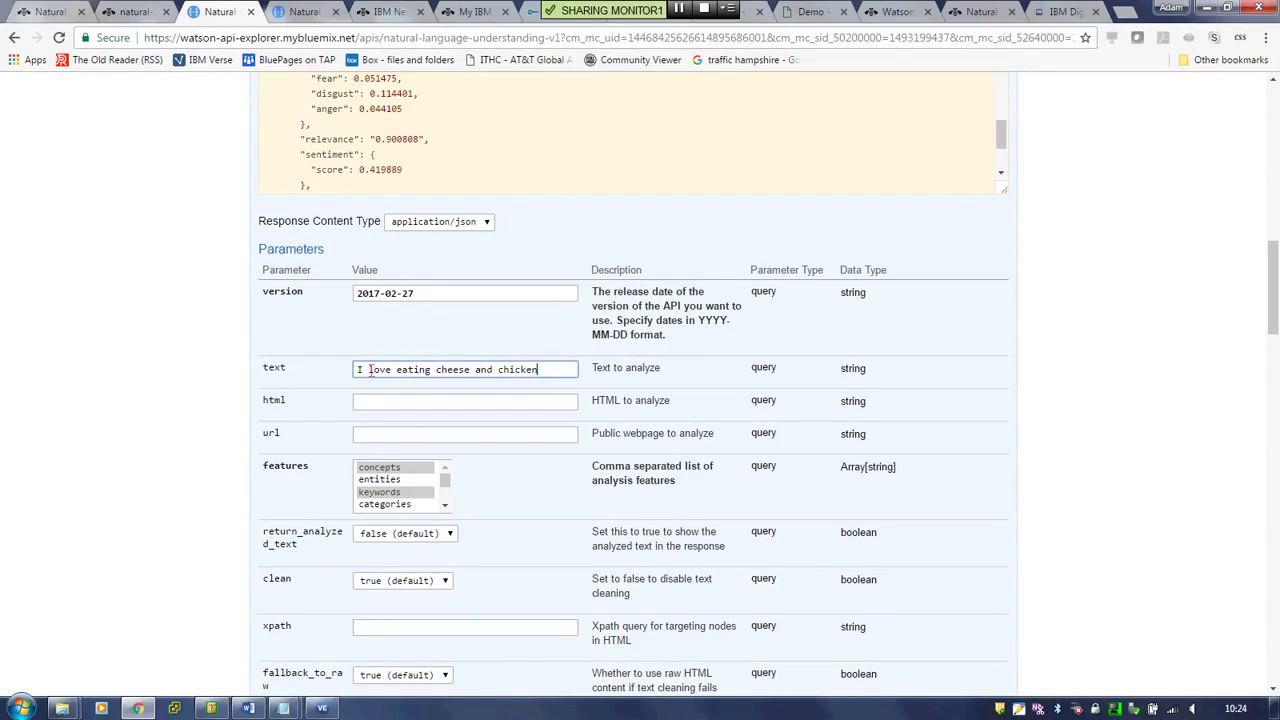
{"action": "left_click", "coordinate": [447, 468]}
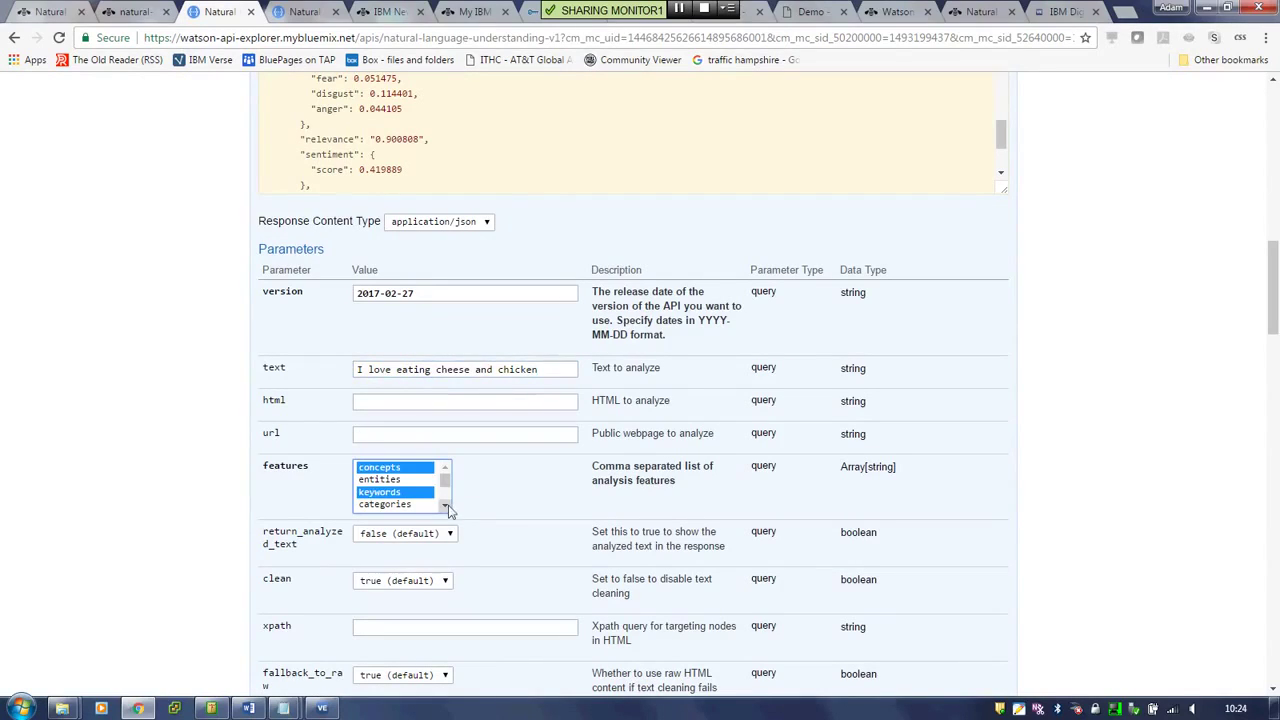
{"action": "left_click", "coordinate": [447, 507]}
{"action": "left_click", "coordinate": [446, 467]}
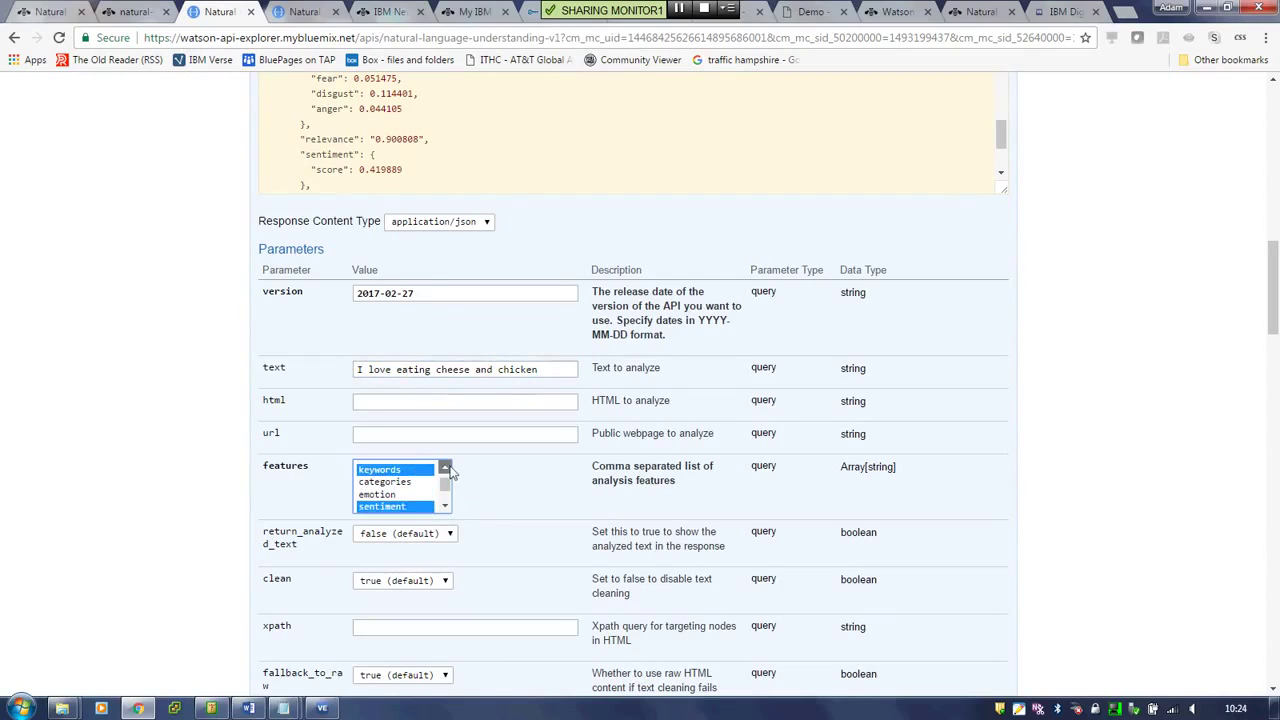
{"action": "left_click", "coordinate": [446, 467]}
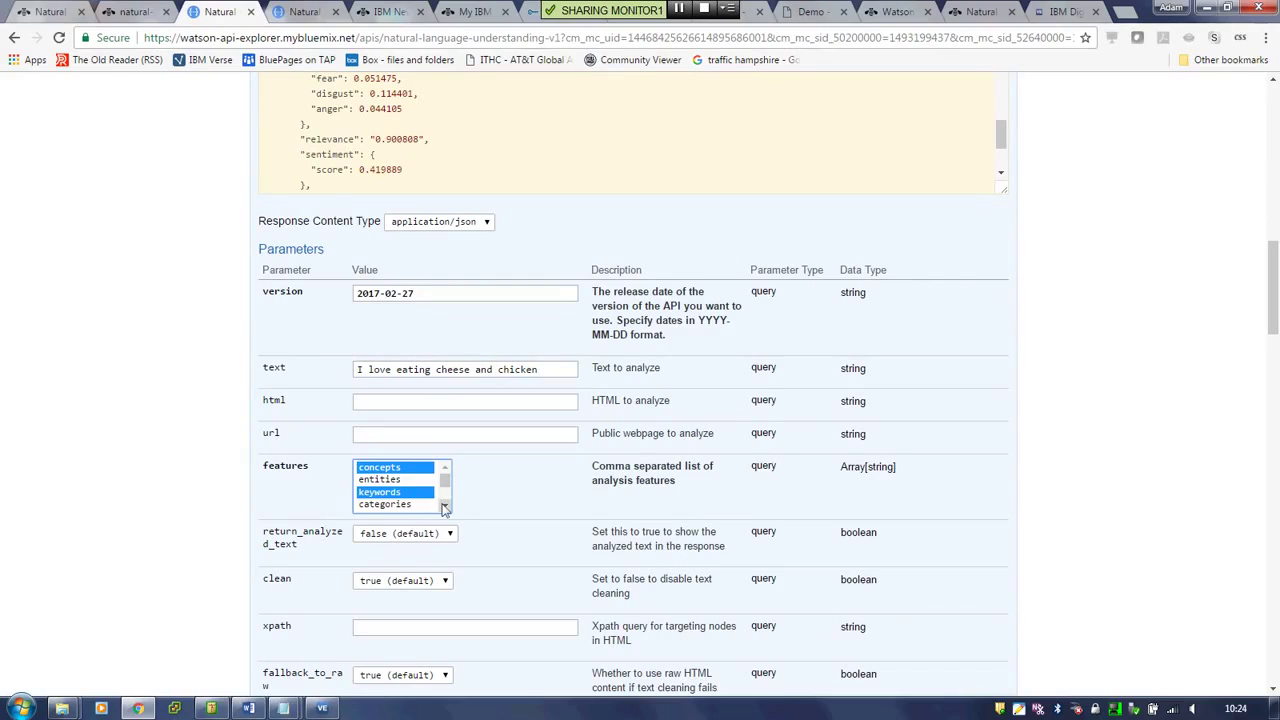
{"action": "left_click", "coordinate": [445, 506]}
{"action": "left_click", "coordinate": [115, 443]}
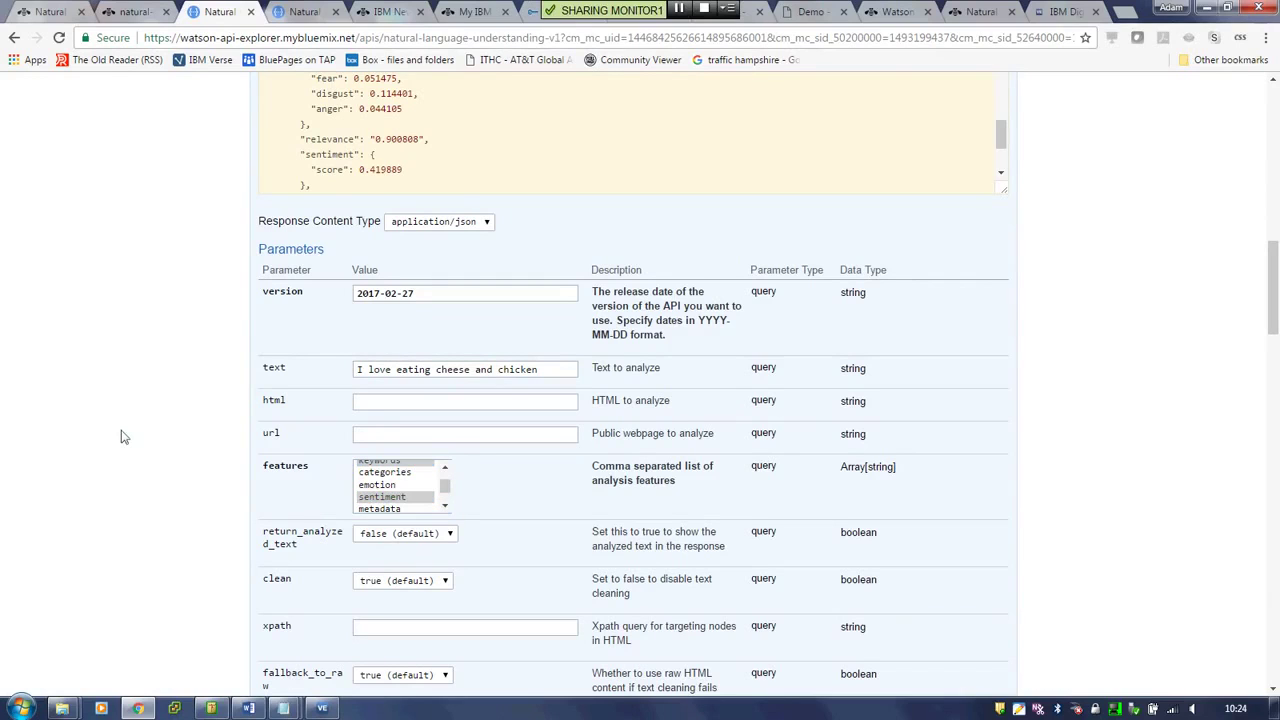
Run the GET /v1/analyze request on the text "I love eating cheese and chicken".
{"action": "scroll", "coordinate": [123, 436], "scroll_direction": "down", "scroll_amount": 7}
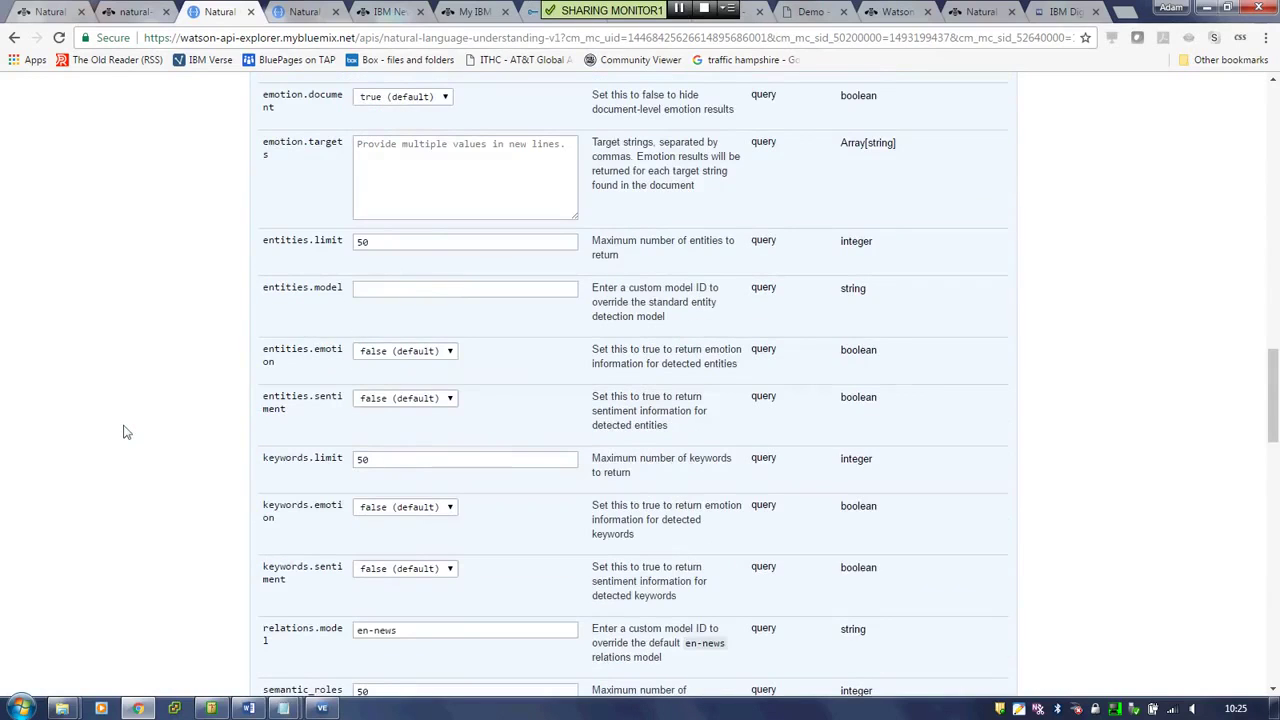
{"action": "scroll", "coordinate": [123, 432], "scroll_direction": "down", "scroll_amount": 8}
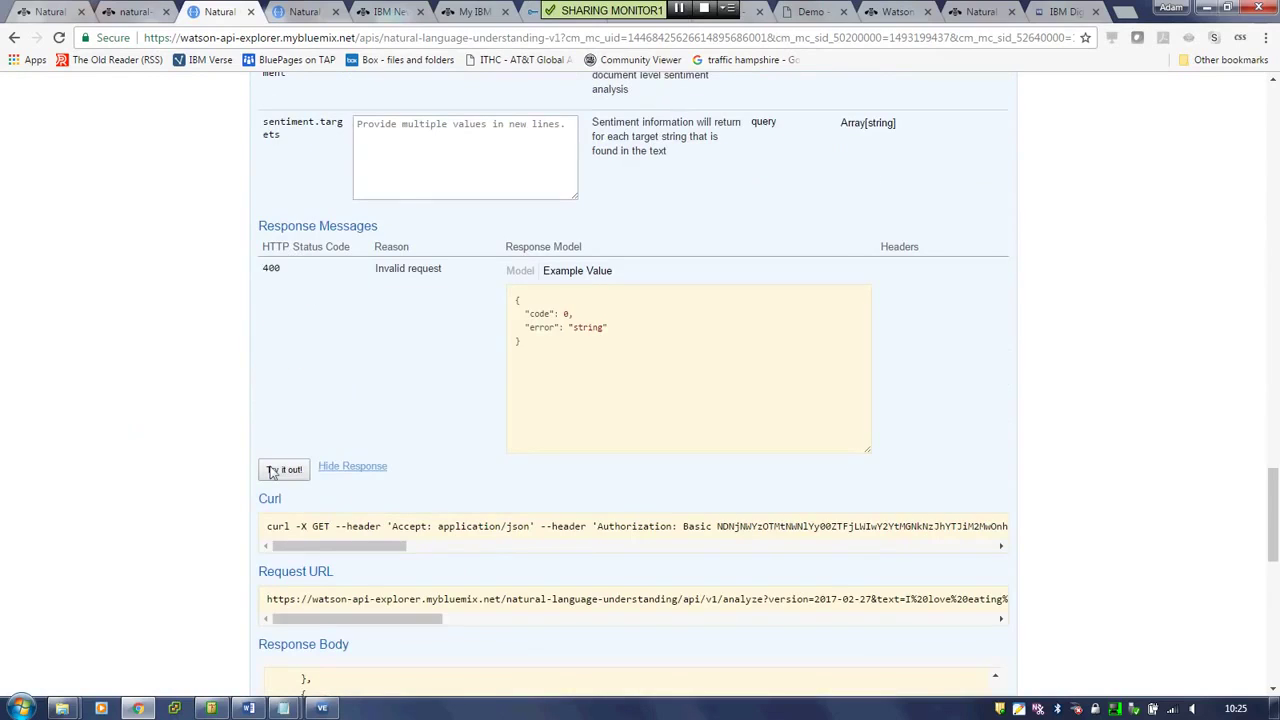
{"action": "left_click", "coordinate": [284, 470]}
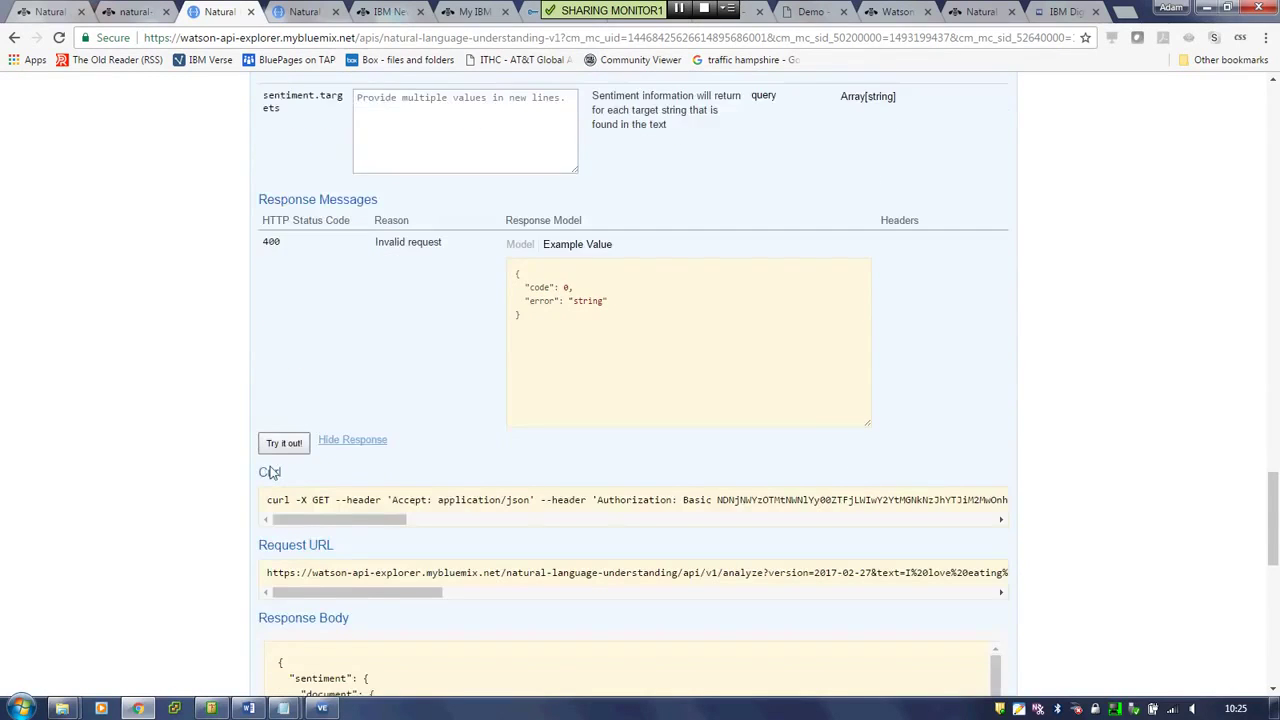
Examine the sentiment, keywords and concepts in the response body, highlighting the "cheese" keyword and the "Omnivore" concept.
{"action": "scroll", "coordinate": [270, 472], "scroll_direction": "down", "scroll_amount": 2}
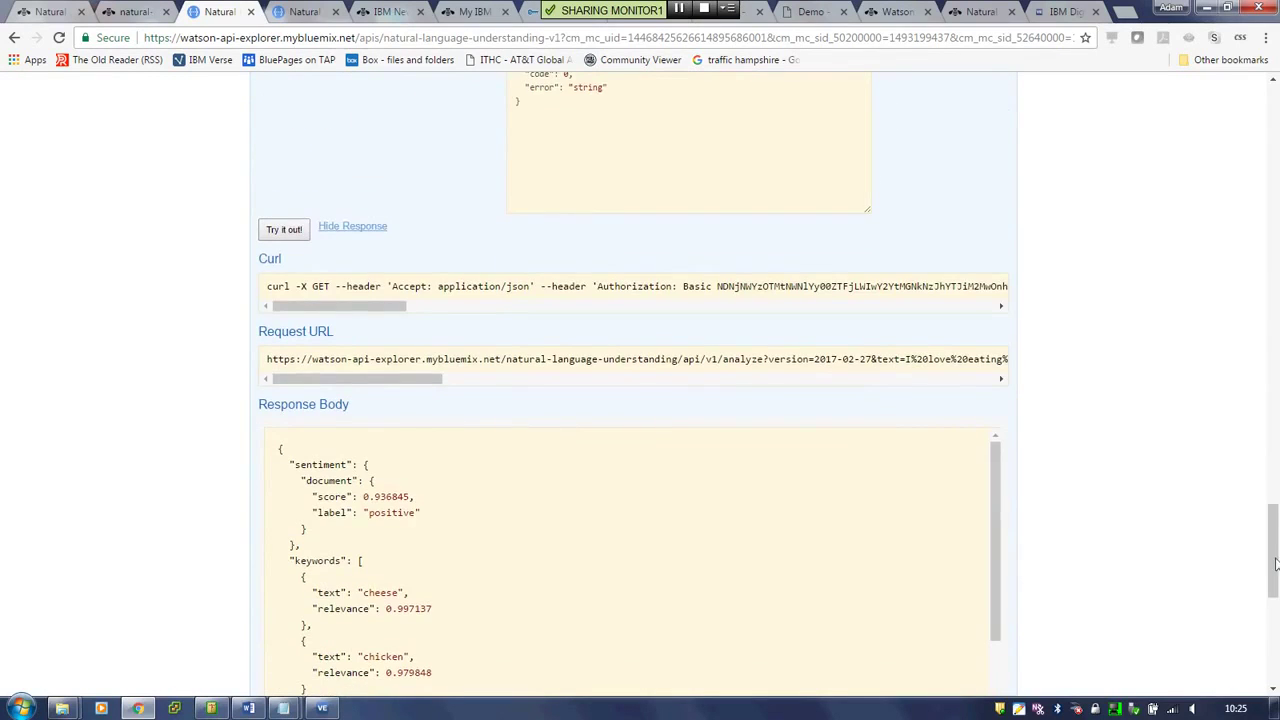
{"action": "scroll", "coordinate": [1275, 565], "scroll_direction": "down", "scroll_amount": 1}
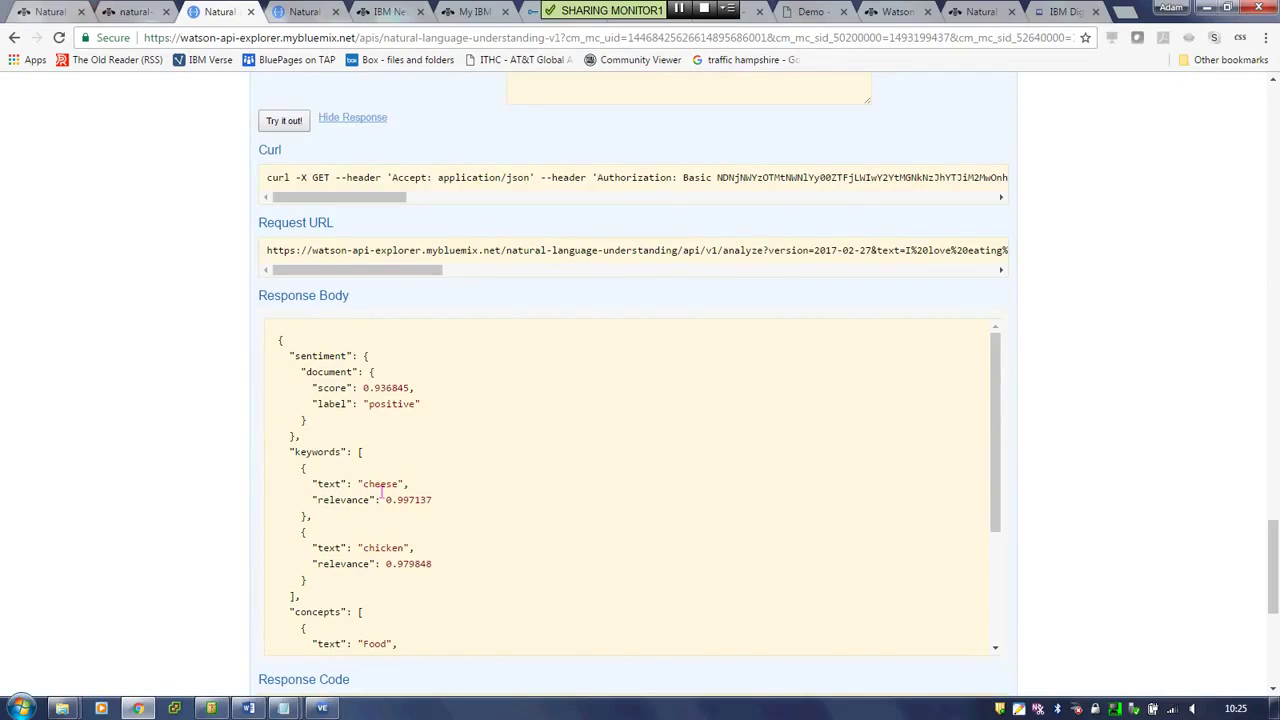
{"action": "left_click_drag", "start_coordinate": [386, 485], "coordinate": [364, 485]}
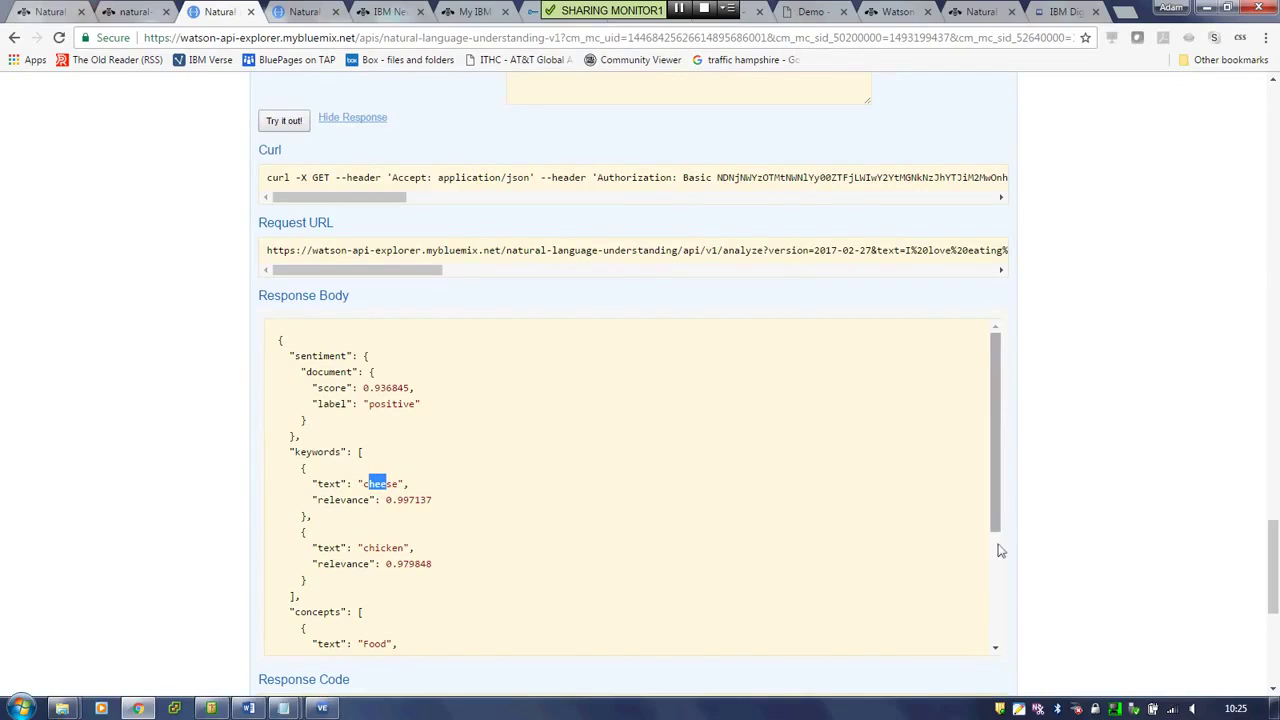
{"action": "left_click_drag", "start_coordinate": [1000, 550], "coordinate": [997, 606]}
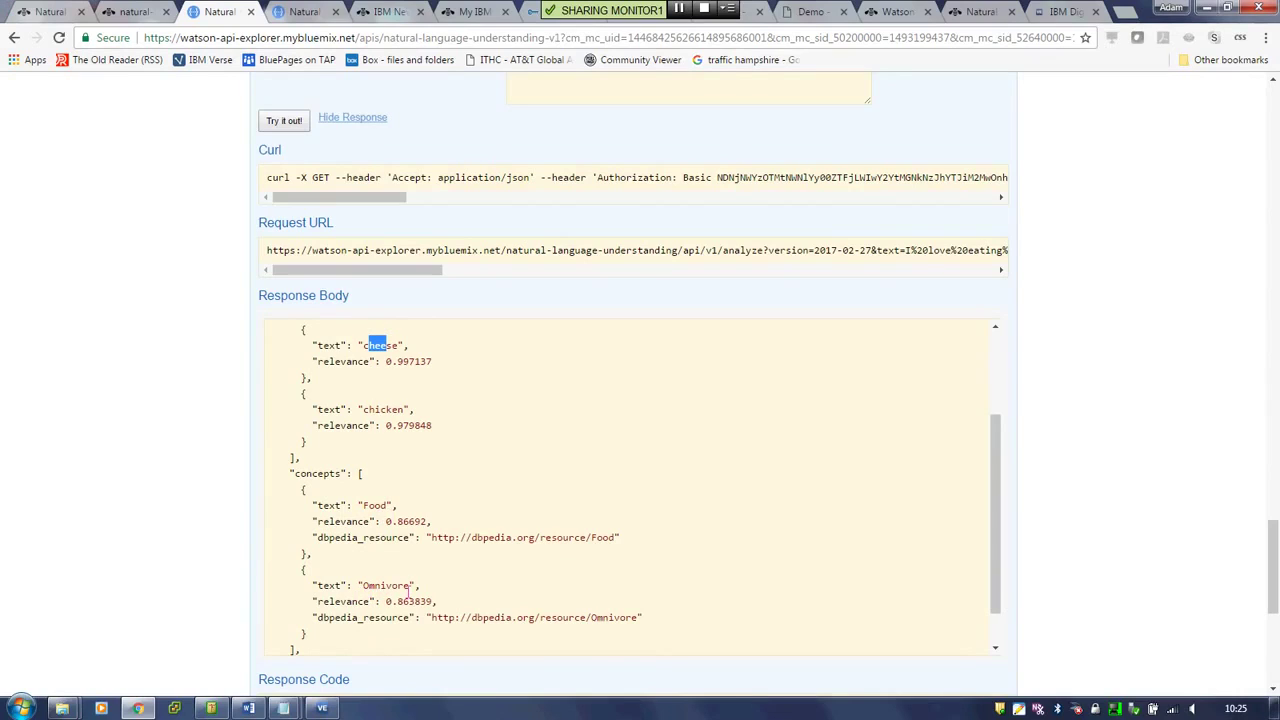
{"action": "left_click_drag", "start_coordinate": [362, 585], "coordinate": [410, 586]}
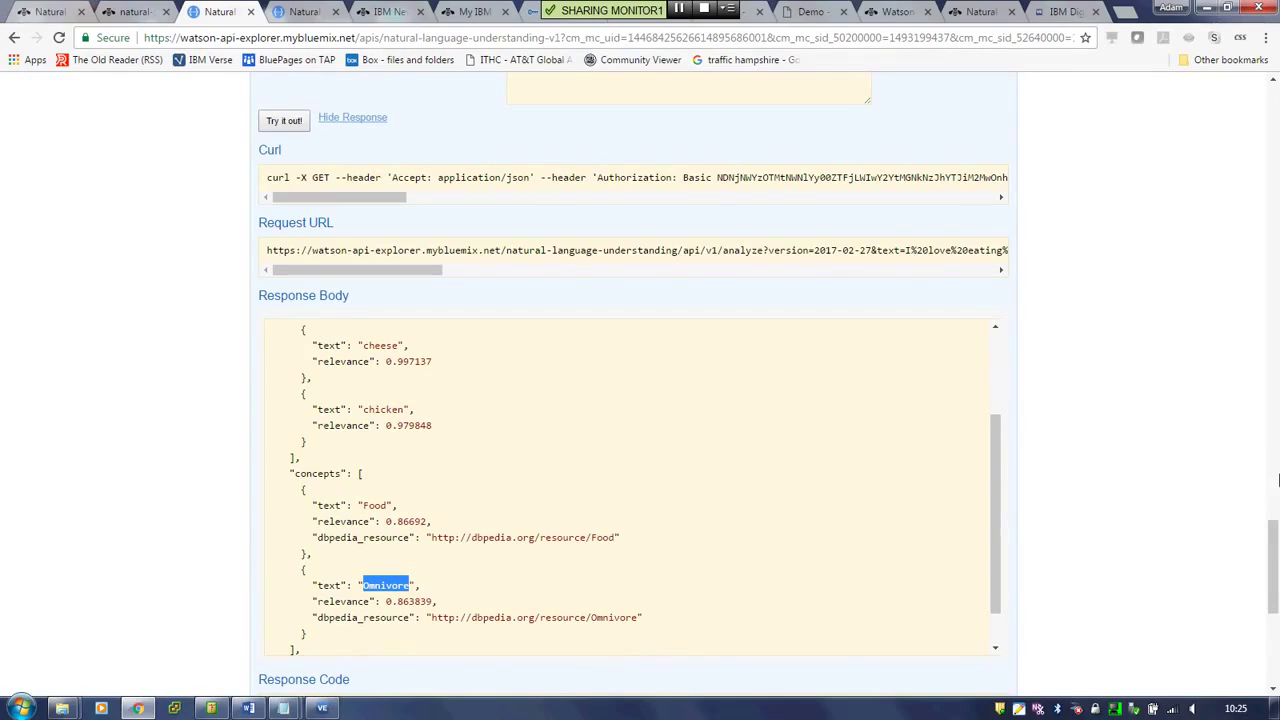
Switch to the IBM news release about the Australian Open and IBM Analytics to view the sample article.
{"action": "scroll", "coordinate": [1236, 122], "scroll_direction": "up", "scroll_amount": 15}
{"action": "scroll", "coordinate": [1236, 122], "scroll_direction": "up", "scroll_amount": 11}
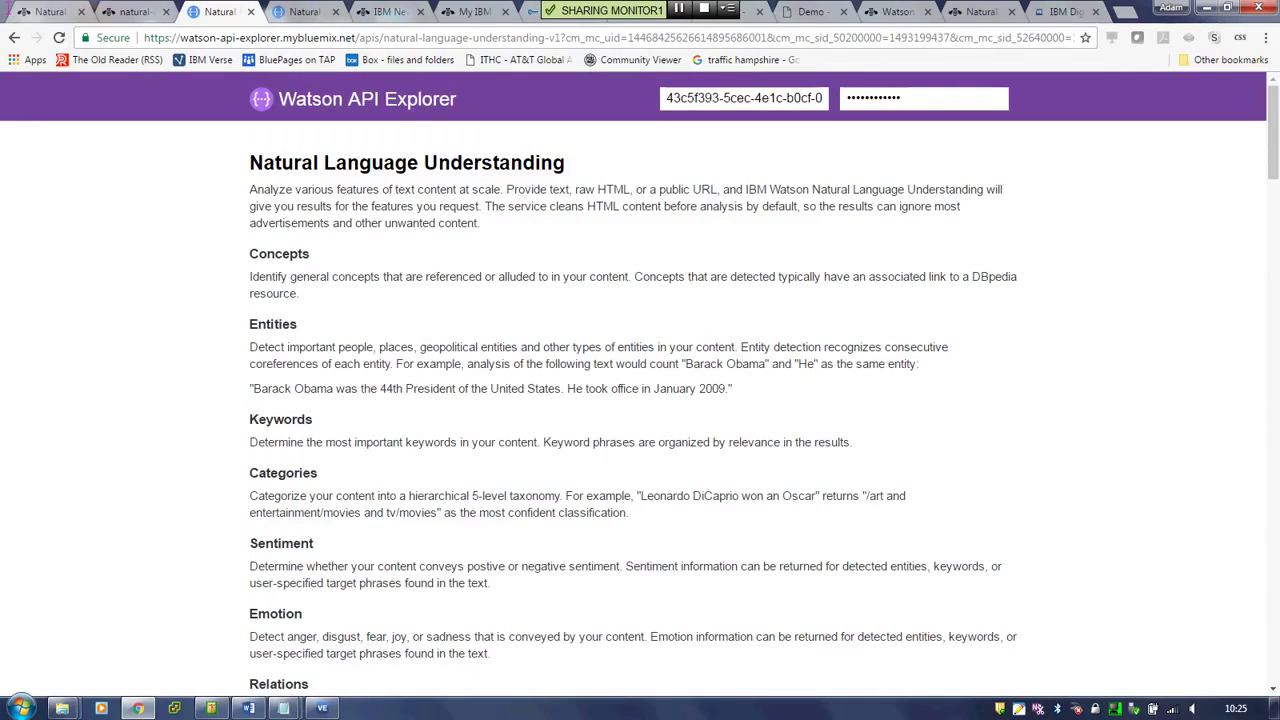
{"action": "scroll", "coordinate": [1236, 122], "scroll_direction": "down", "scroll_amount": 4}
{"action": "scroll", "coordinate": [634, 380], "scroll_direction": "down", "scroll_amount": 5}
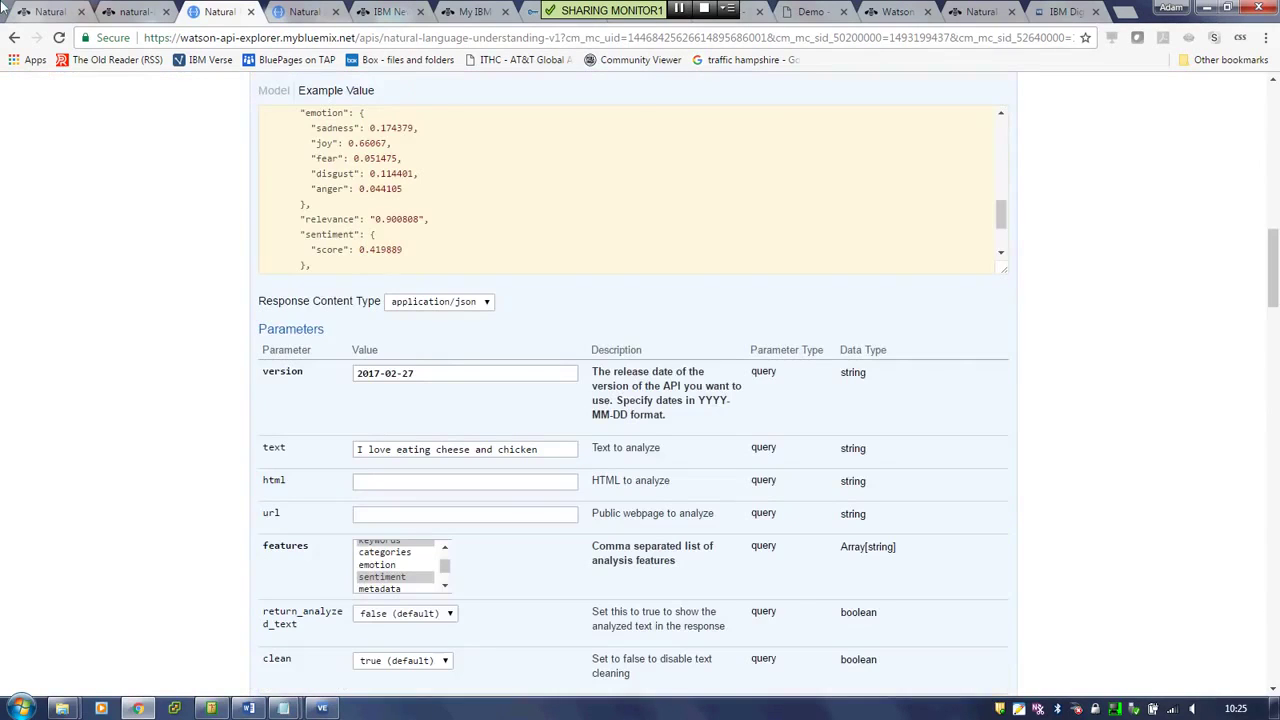
{"action": "scroll", "coordinate": [634, 380], "scroll_direction": "up", "scroll_amount": 3}
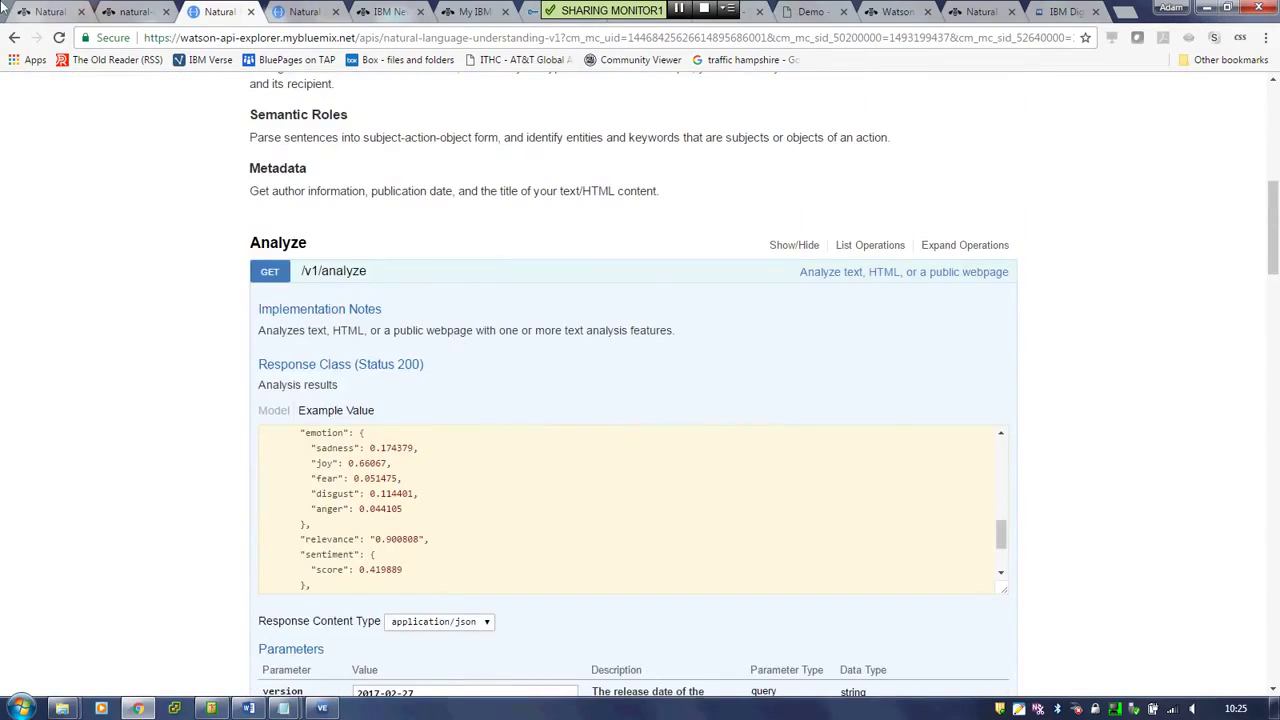
{"action": "key", "text": "ctrl+Tab"}
{"action": "key", "text": "ctrl+Tab"}
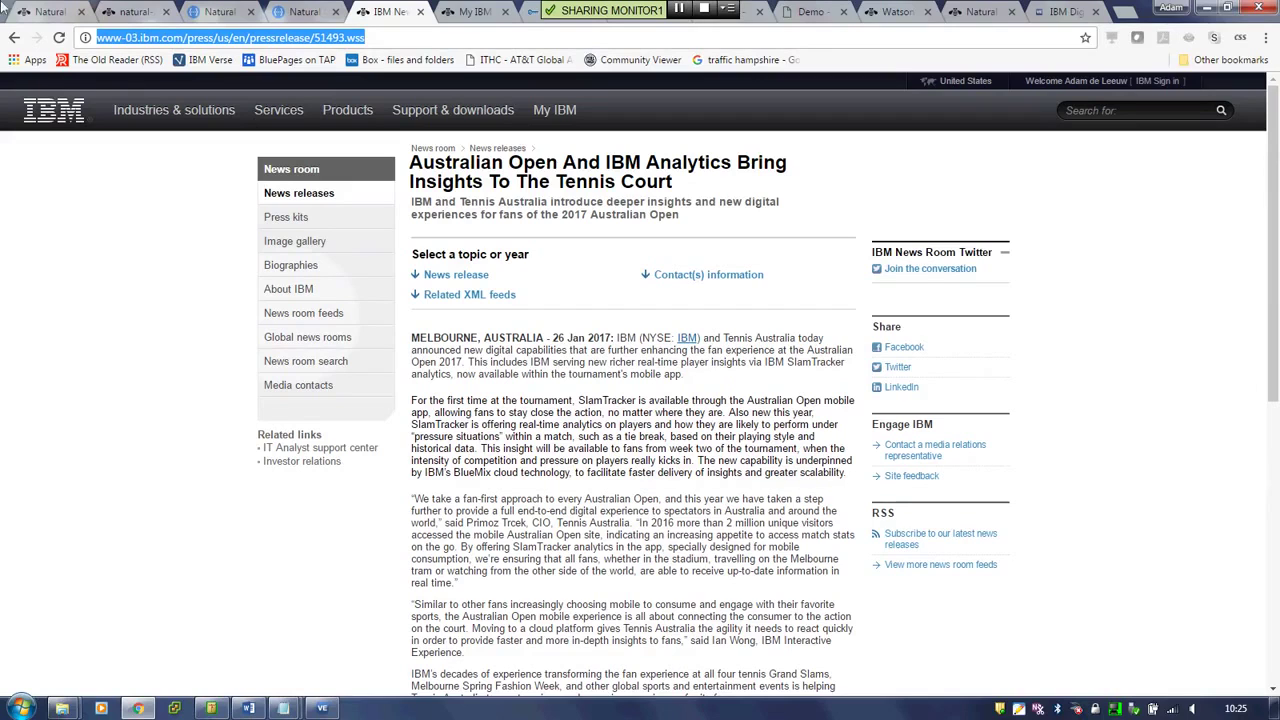
Return to the API Explorer request for the news release URL and review its selected analysis features.
{"action": "key", "text": "ctrl+shift+Tab"}
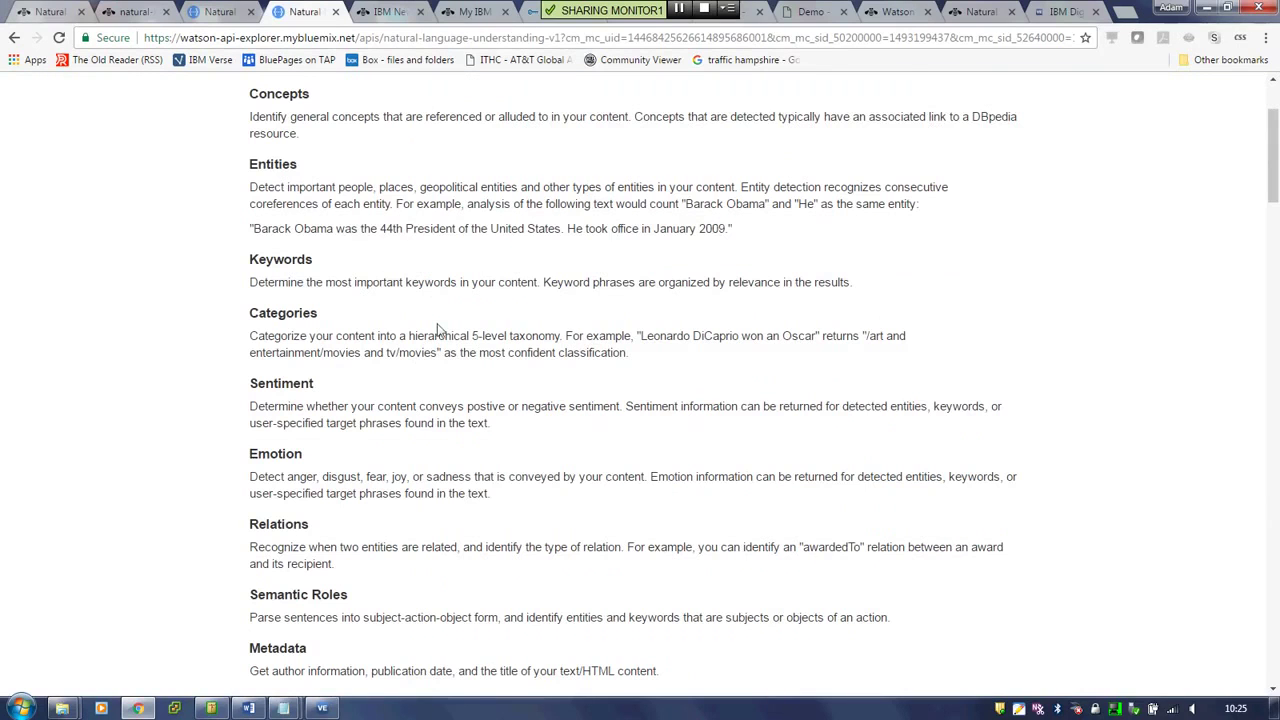
{"action": "scroll", "coordinate": [437, 330], "scroll_direction": "down", "scroll_amount": 3}
{"action": "scroll", "coordinate": [437, 330], "scroll_direction": "down", "scroll_amount": 4}
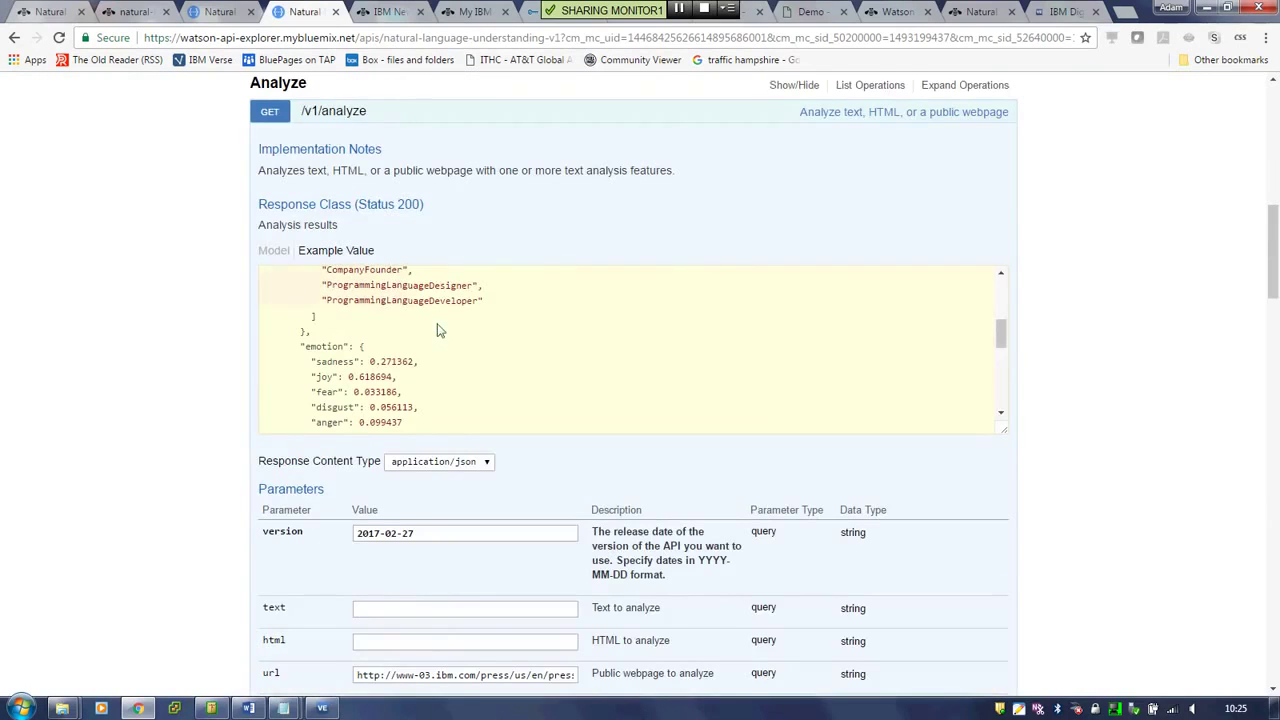
{"action": "scroll", "coordinate": [1273, 326], "scroll_direction": "down", "scroll_amount": 3}
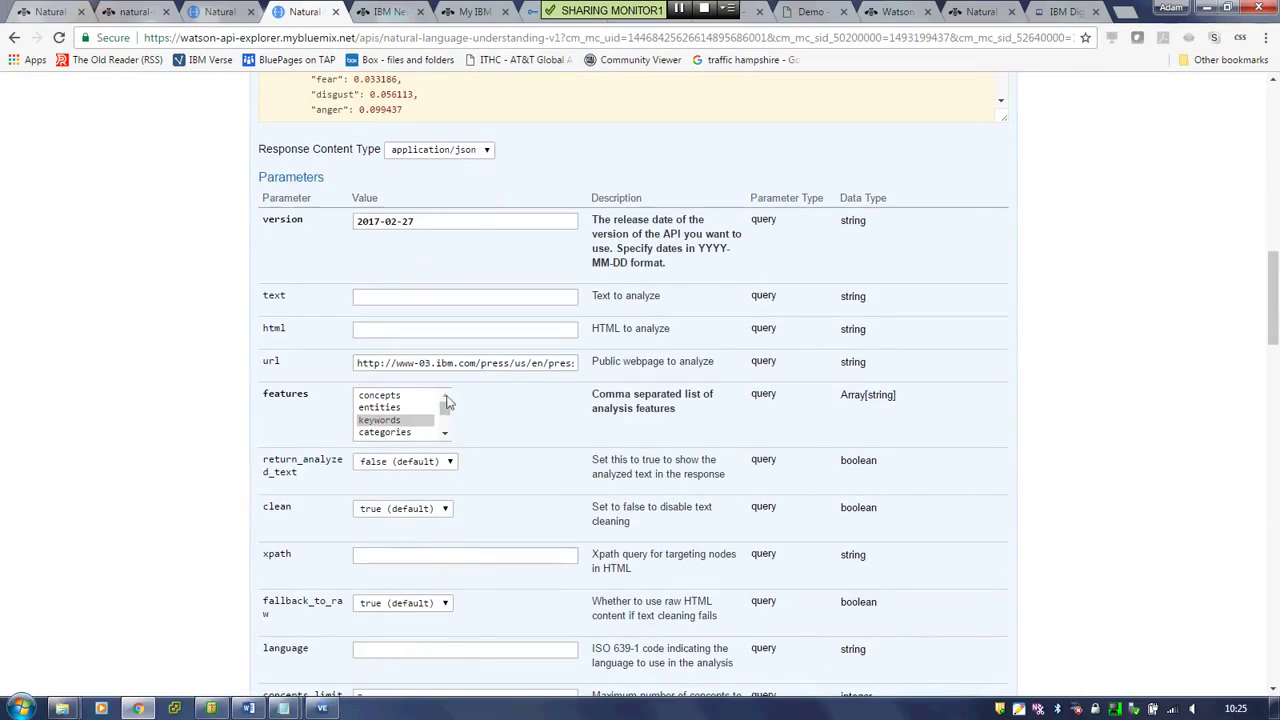
{"action": "left_click", "coordinate": [446, 434]}
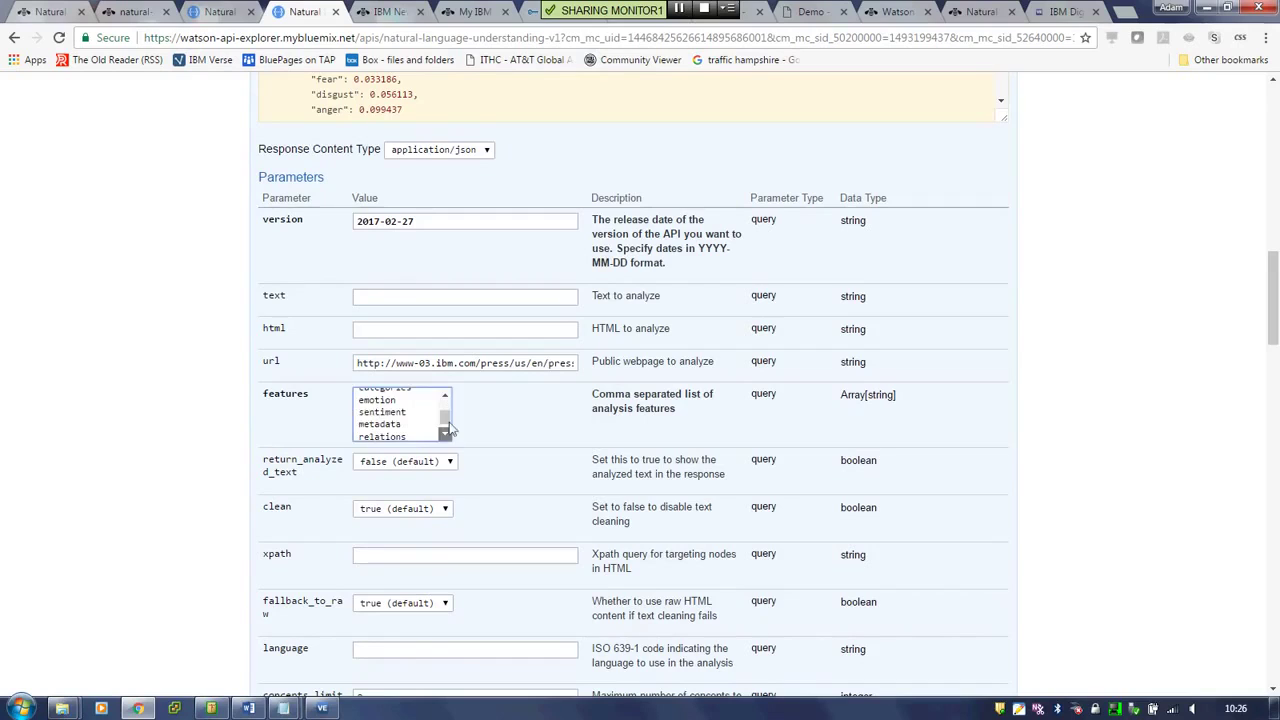
{"action": "left_click", "coordinate": [447, 397]}
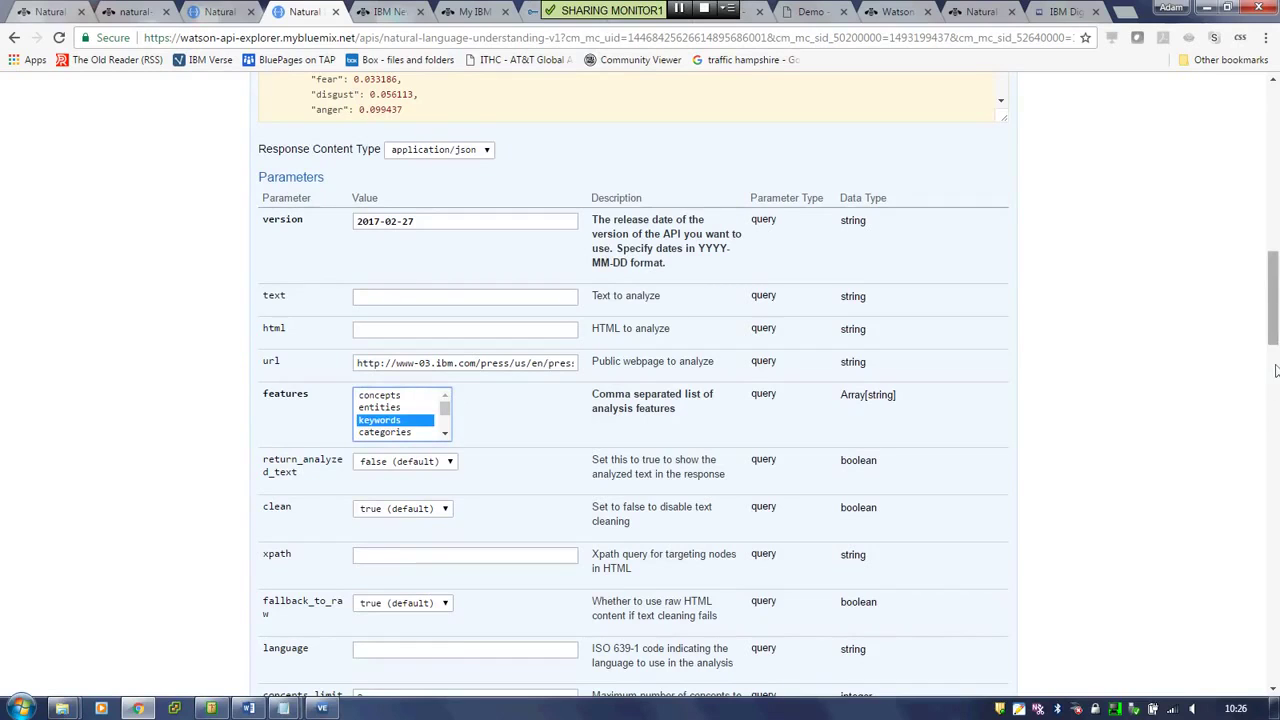
Run the GET /v1/analyze request on the news release URL and view the extracted keywords in the response body.
{"action": "scroll", "coordinate": [1275, 414], "scroll_direction": "down", "scroll_amount": 2}
{"action": "left_click_drag", "start_coordinate": [1275, 414], "coordinate": [1275, 552]}
{"action": "left_click", "coordinate": [290, 482]}
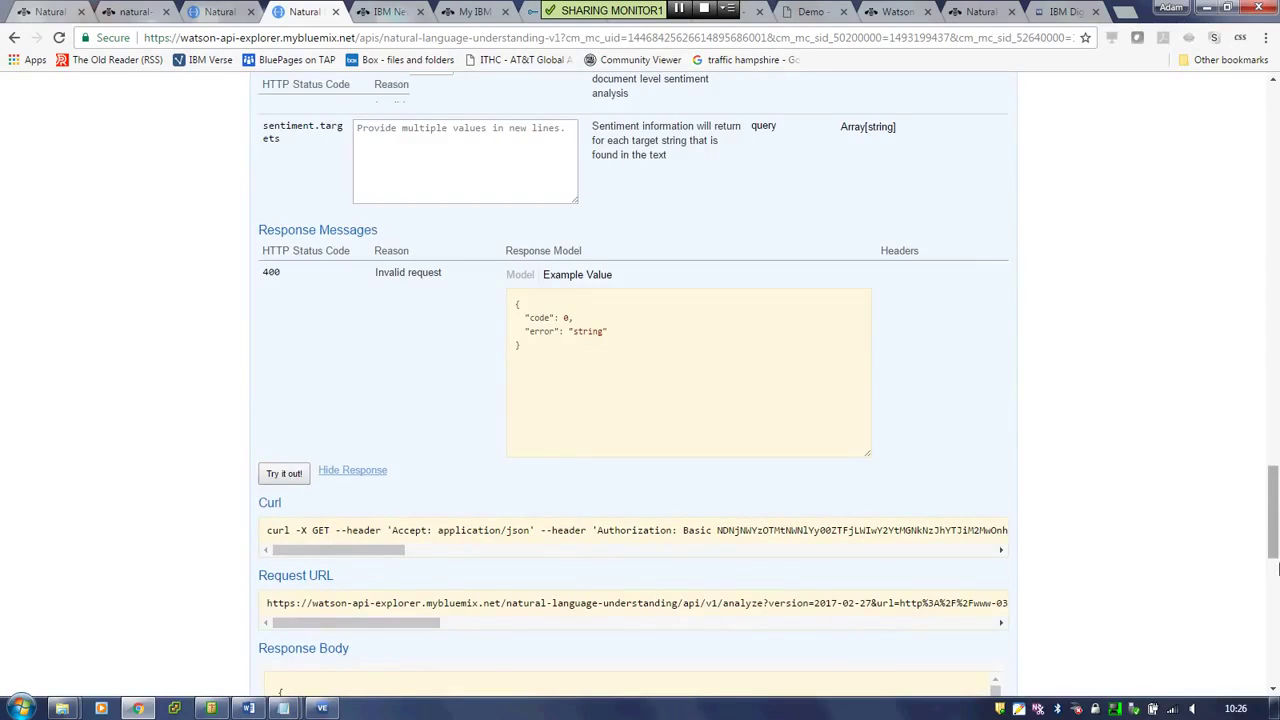
{"action": "scroll", "coordinate": [405, 279], "scroll_direction": "down", "scroll_amount": 5}
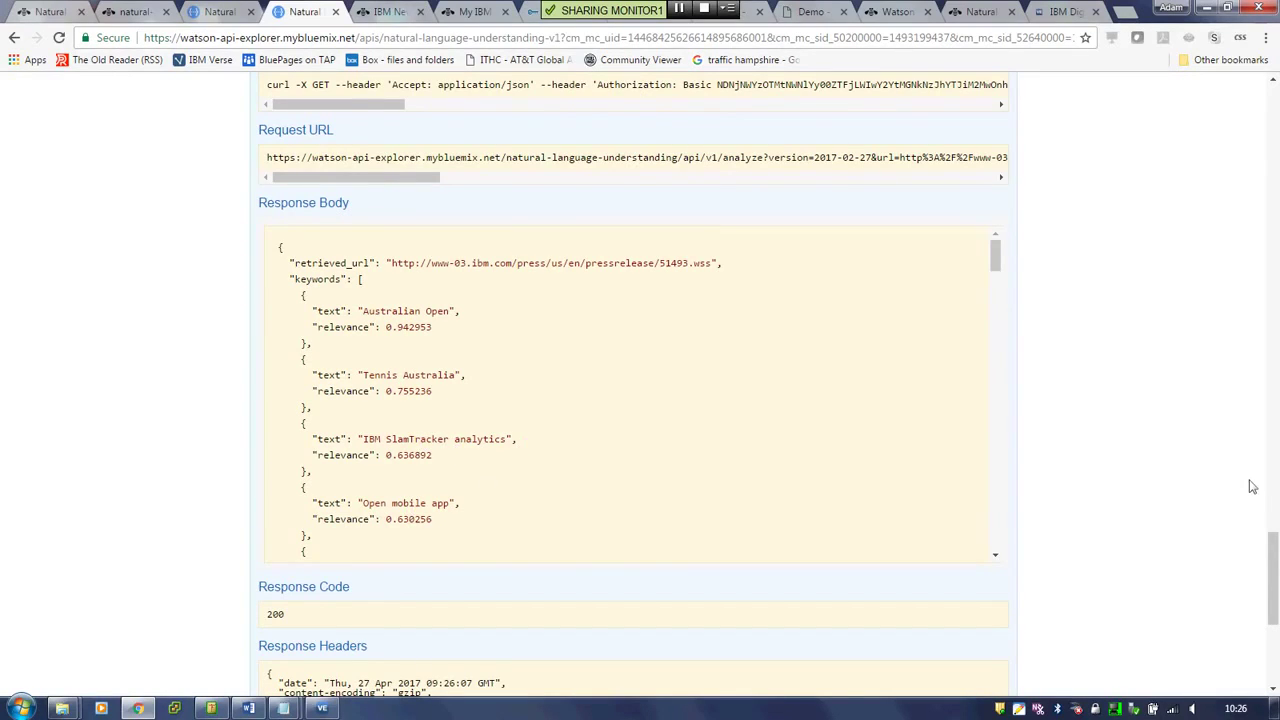
In the other API Explorer request, replace the text to analyze with "A 2012 Ford Focus crashed into a 1999 Nissan xtrail".
{"action": "scroll", "coordinate": [1270, 280], "scroll_direction": "up", "scroll_amount": 15}
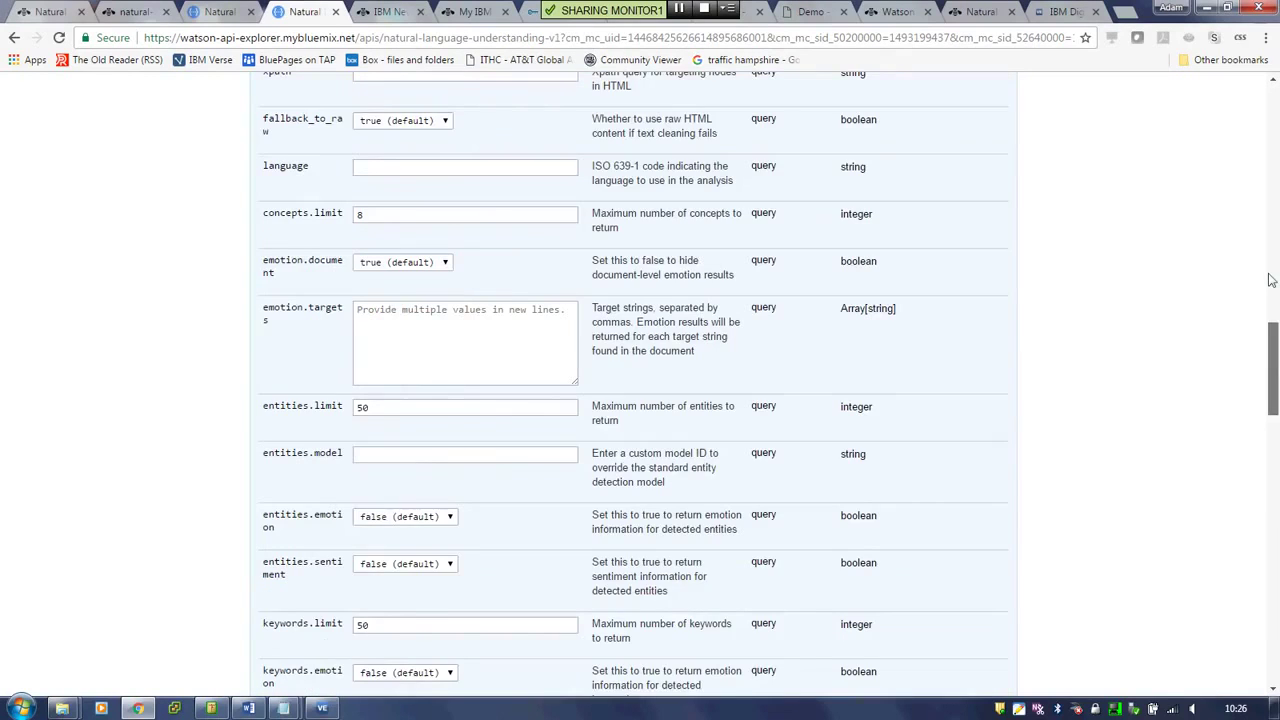
{"action": "scroll", "coordinate": [1270, 280], "scroll_direction": "up", "scroll_amount": 10}
{"action": "scroll", "coordinate": [1272, 196], "scroll_direction": "down", "scroll_amount": 8}
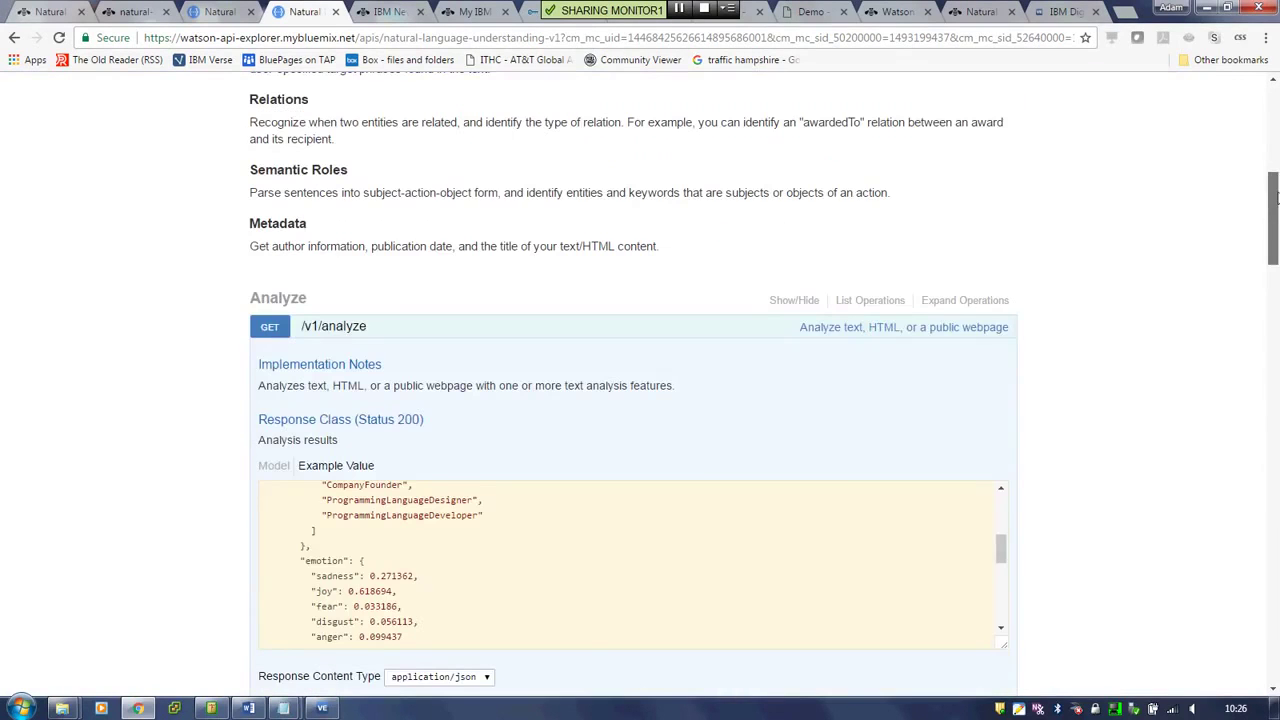
{"action": "scroll", "coordinate": [1273, 196], "scroll_direction": "down", "scroll_amount": 2}
{"action": "scroll", "coordinate": [1273, 196], "scroll_direction": "down", "scroll_amount": 1}
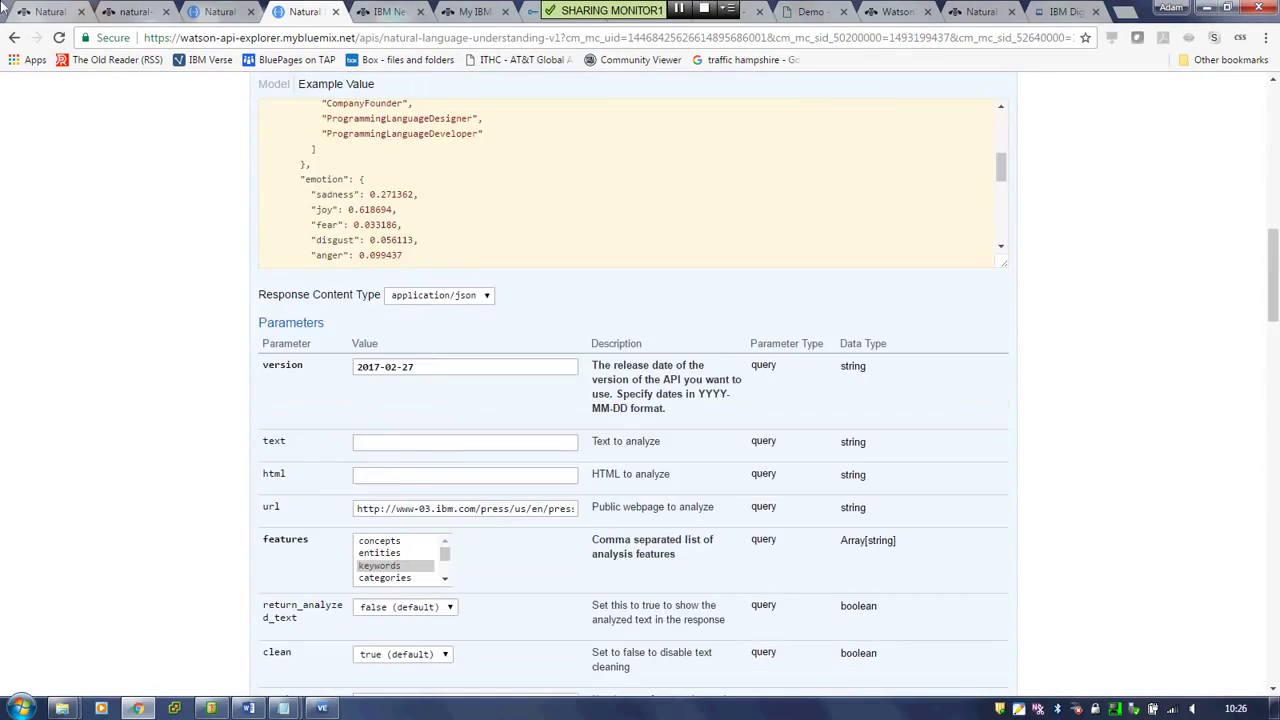
{"action": "left_click", "coordinate": [218, 11]}
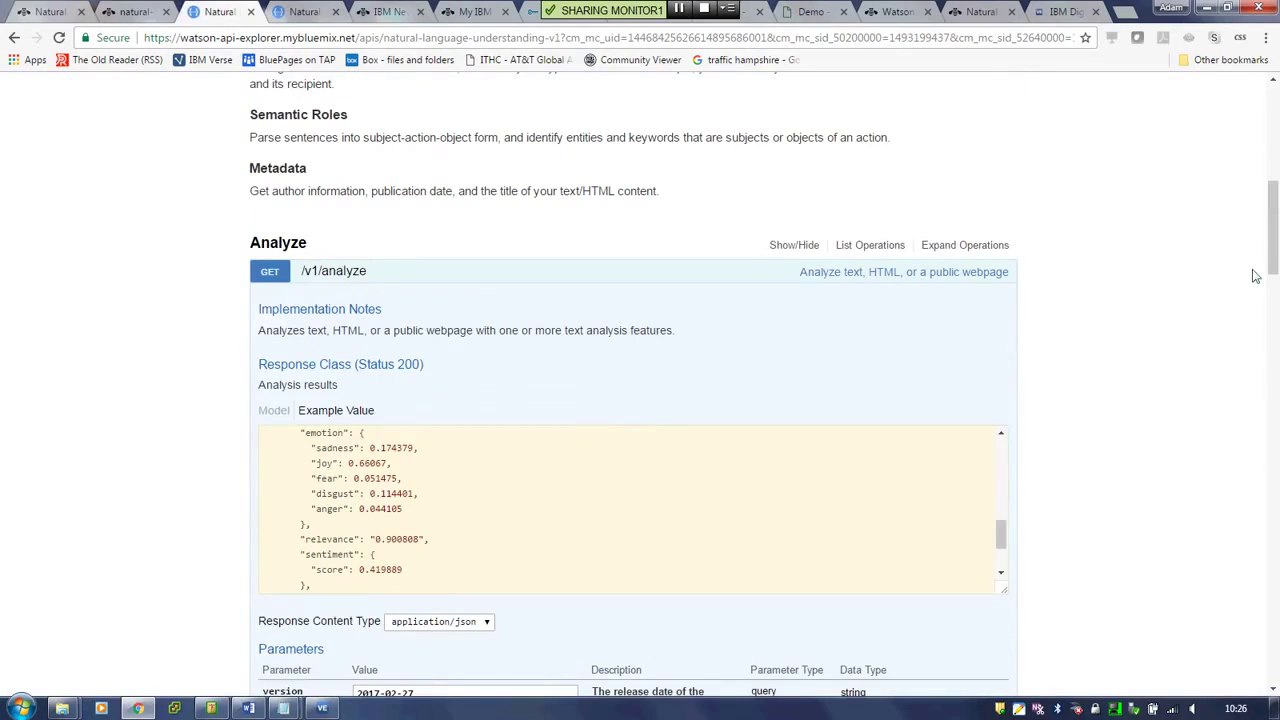
{"action": "left_click_drag", "start_coordinate": [1272, 266], "coordinate": [1273, 306]}
{"action": "left_click_drag", "start_coordinate": [576, 463], "coordinate": [298, 470]}
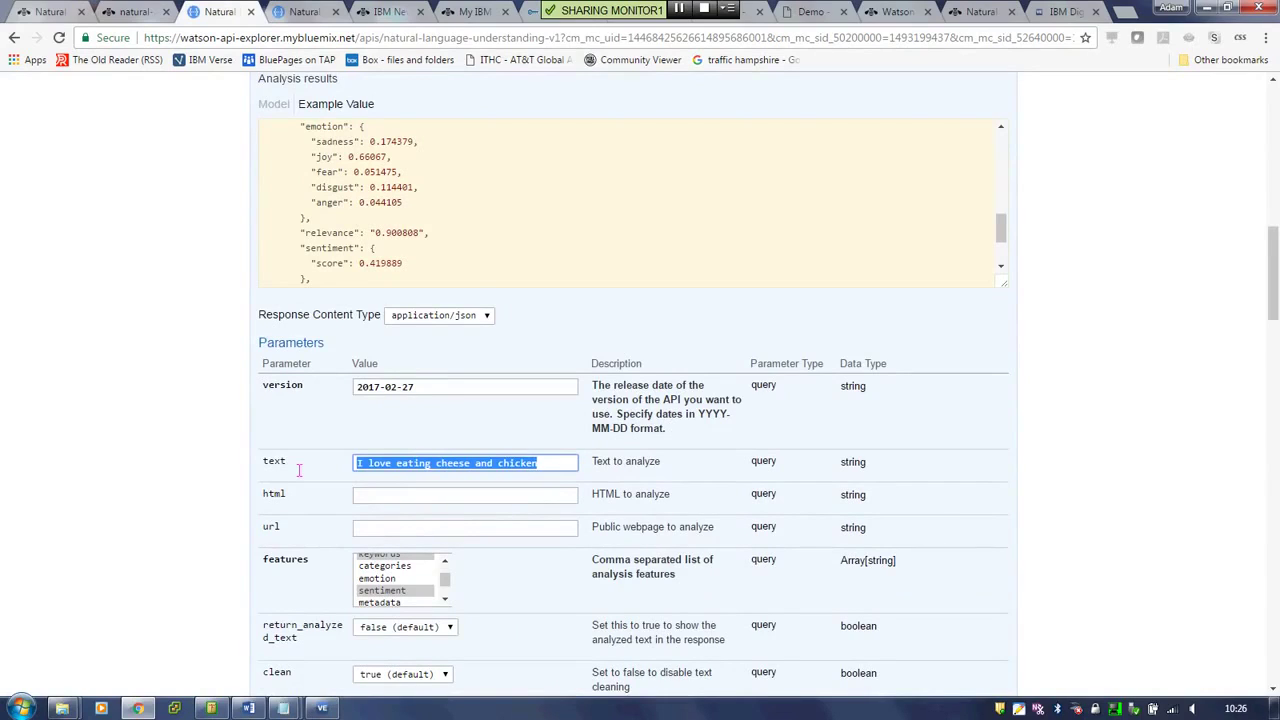
{"action": "type", "text": "A"}
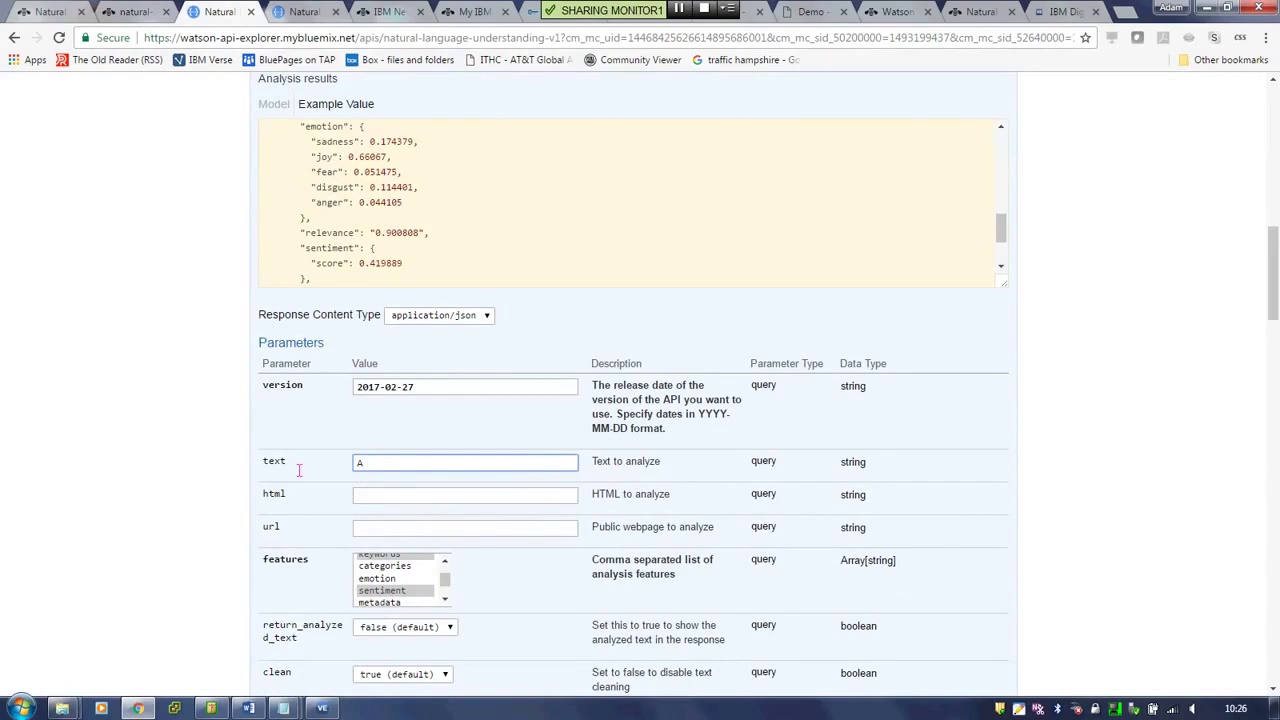
{"action": "type", "text": " 2012 Ford Focus crashed into "}
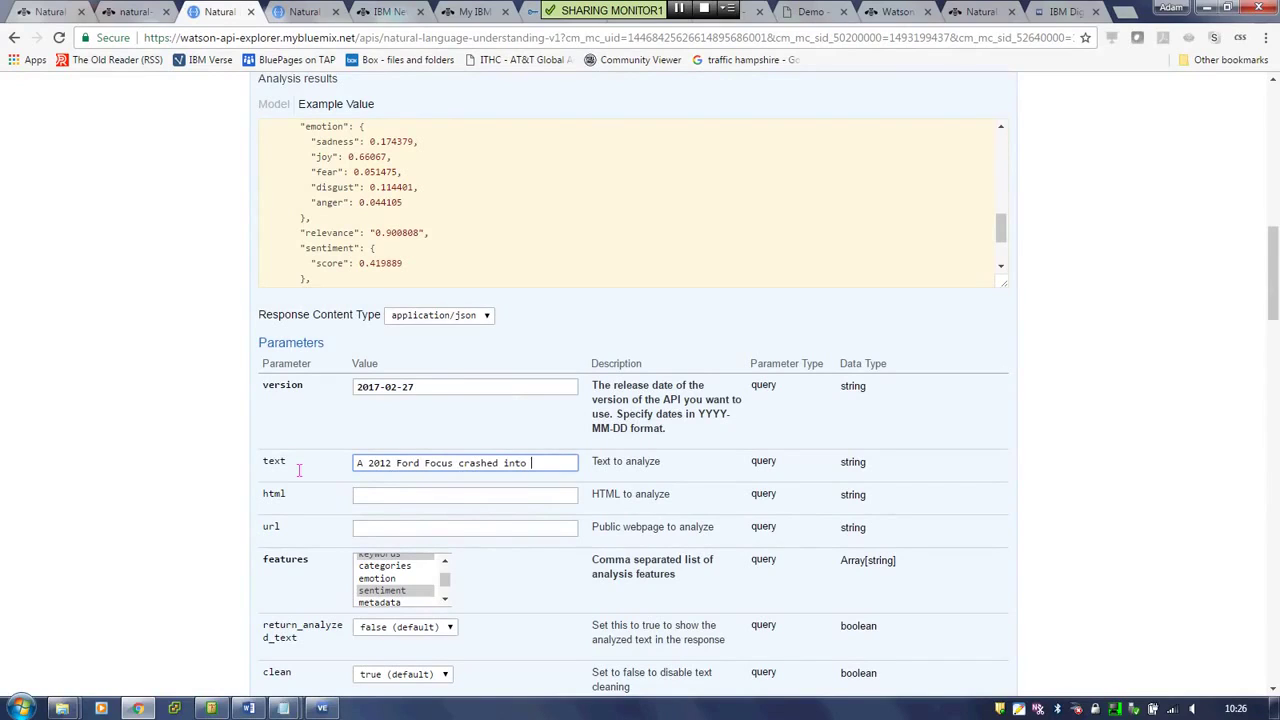
{"action": "type", "text": "a 1999"}
{"action": "type", "text": " Nissan "}
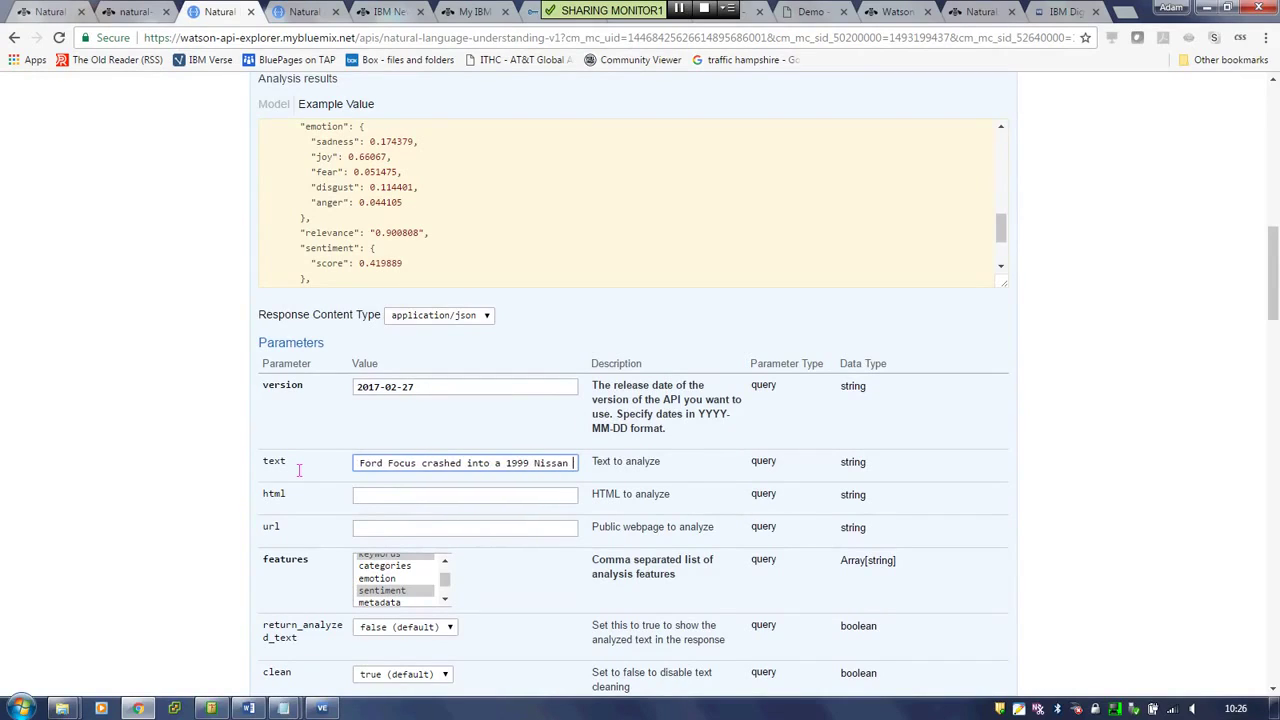
{"action": "type", "text": "xtrail"}
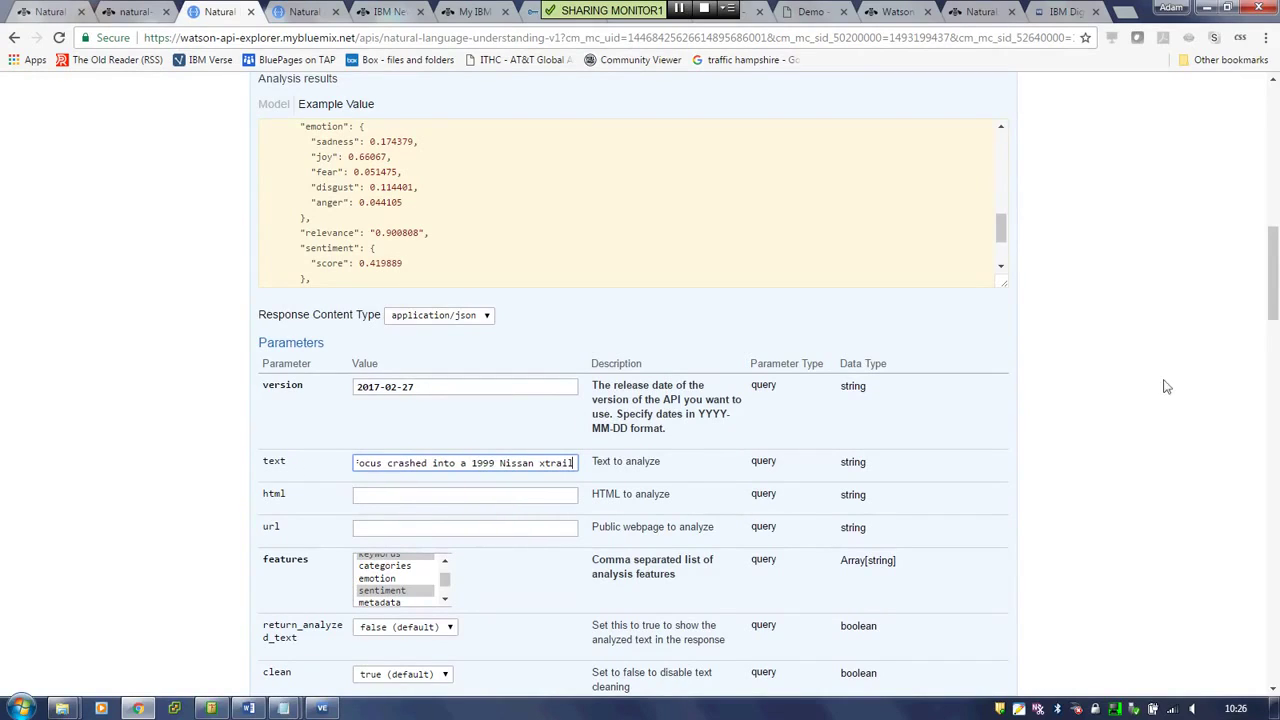
Run the GET /v1/analyze request on the car crash sentence and examine the sentiment, keywords and concepts in the response body.
{"action": "scroll", "coordinate": [1273, 318], "scroll_direction": "down", "scroll_amount": 1}
{"action": "left_click_drag", "start_coordinate": [1273, 346], "coordinate": [1270, 516]}
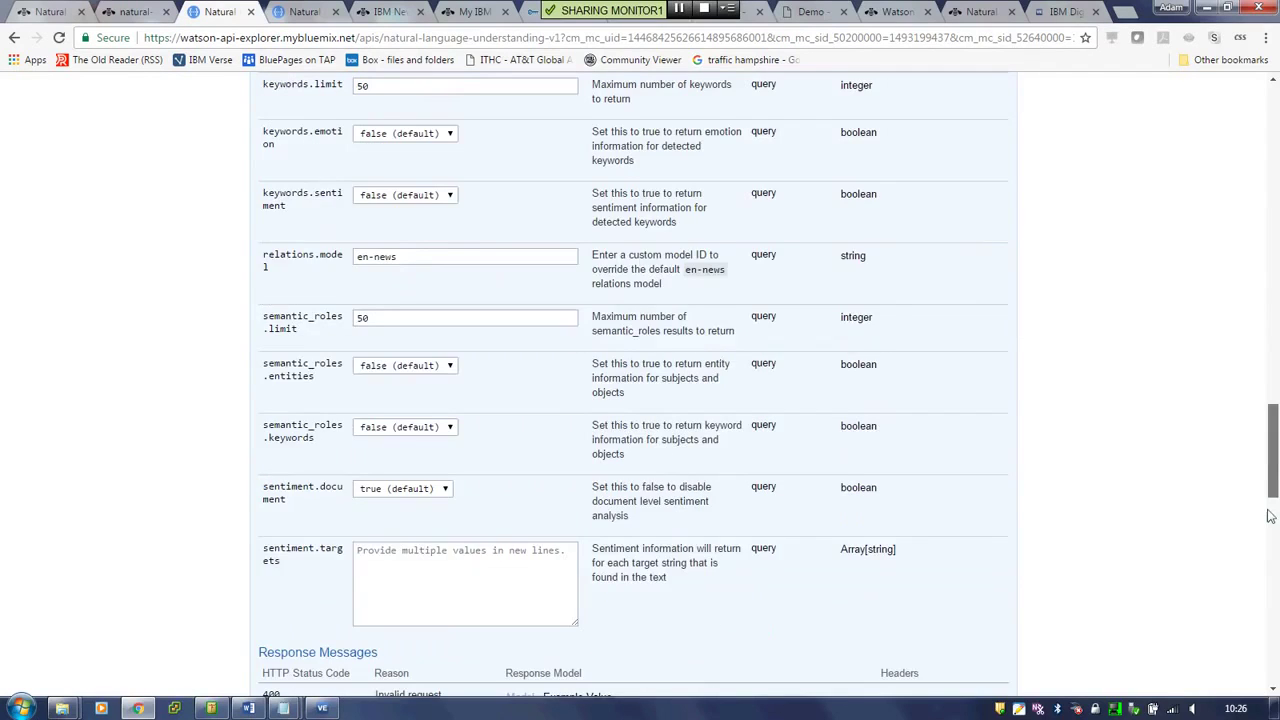
{"action": "scroll", "coordinate": [1270, 516], "scroll_direction": "down", "scroll_amount": 3}
{"action": "left_click", "coordinate": [282, 617]}
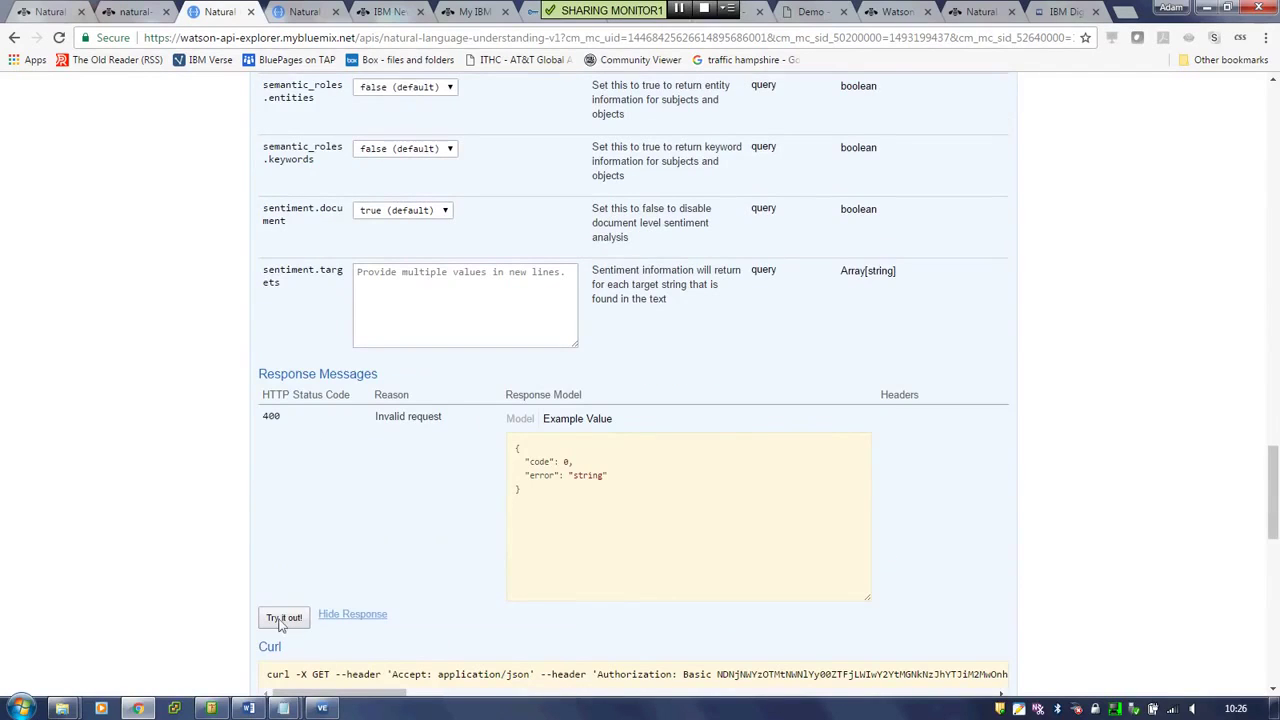
{"action": "left_click_drag", "start_coordinate": [1270, 512], "coordinate": [1268, 604]}
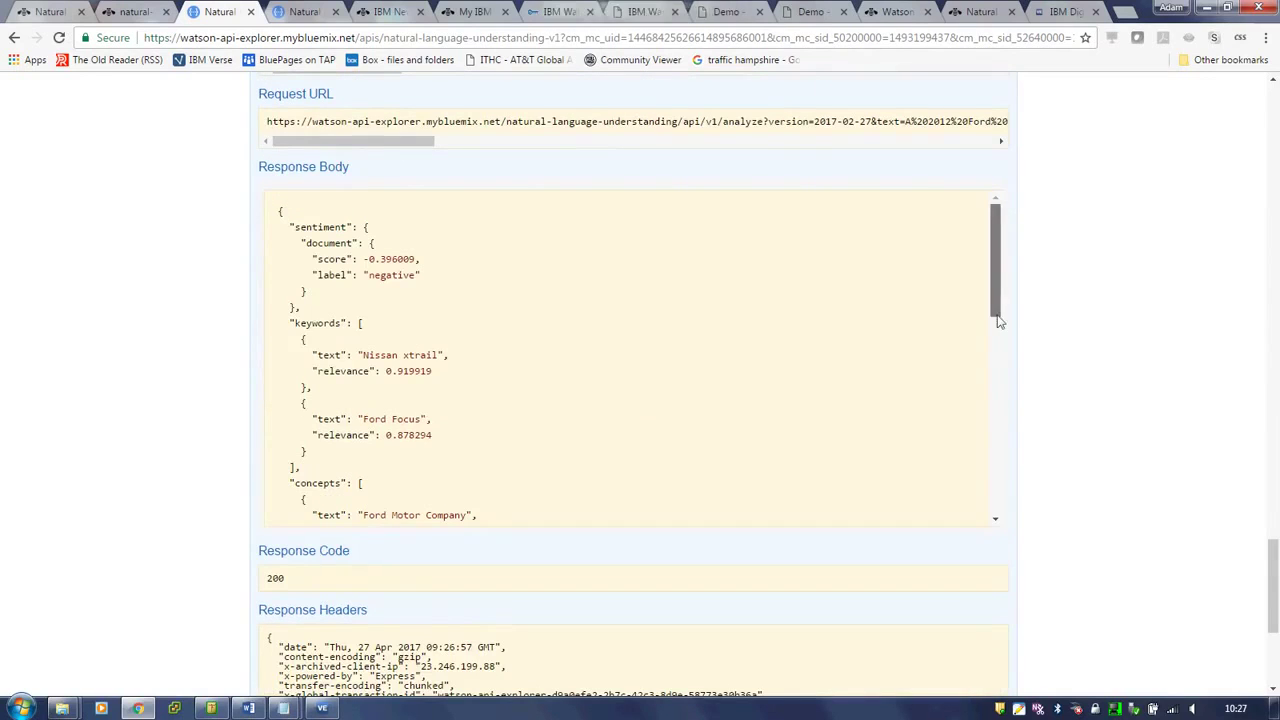
{"action": "left_click_drag", "start_coordinate": [999, 310], "coordinate": [998, 323]}
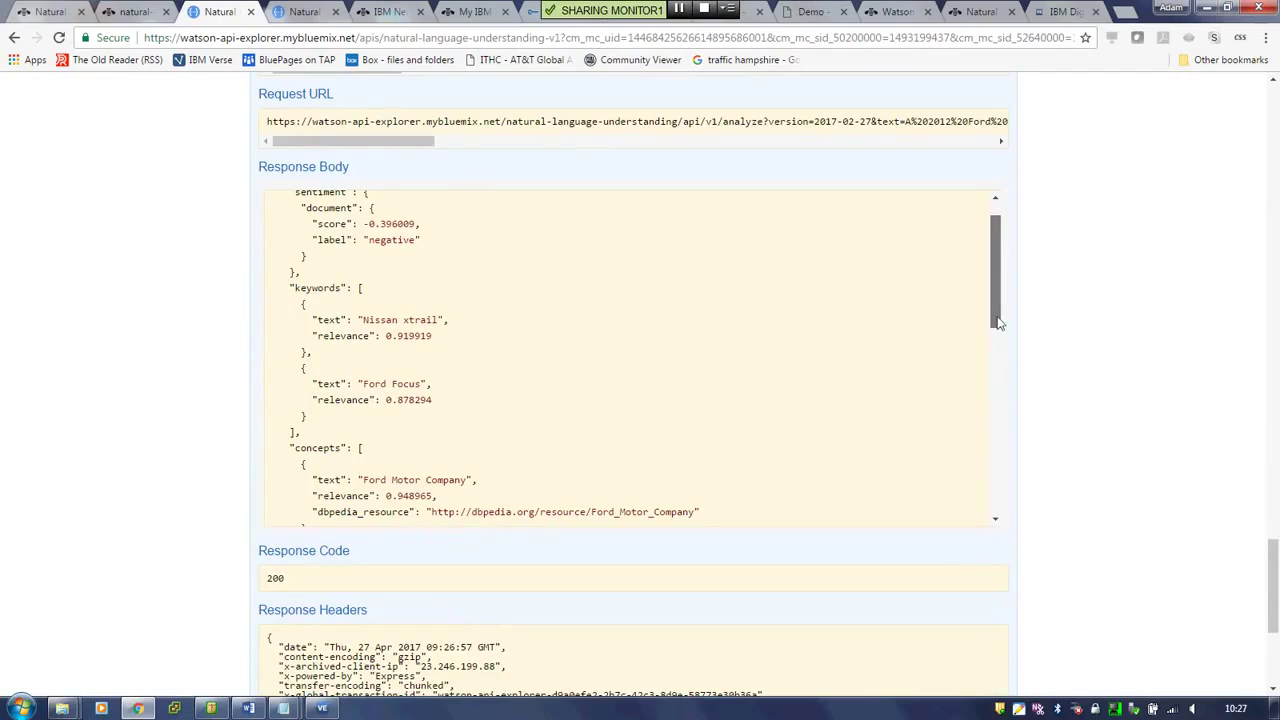
{"action": "mouse_move", "coordinate": [998, 323]}
{"action": "left_mouse_down"}
{"action": "mouse_move", "coordinate": [998, 342]}
{"action": "mouse_move", "coordinate": [992, 331]}
{"action": "left_mouse_up"}
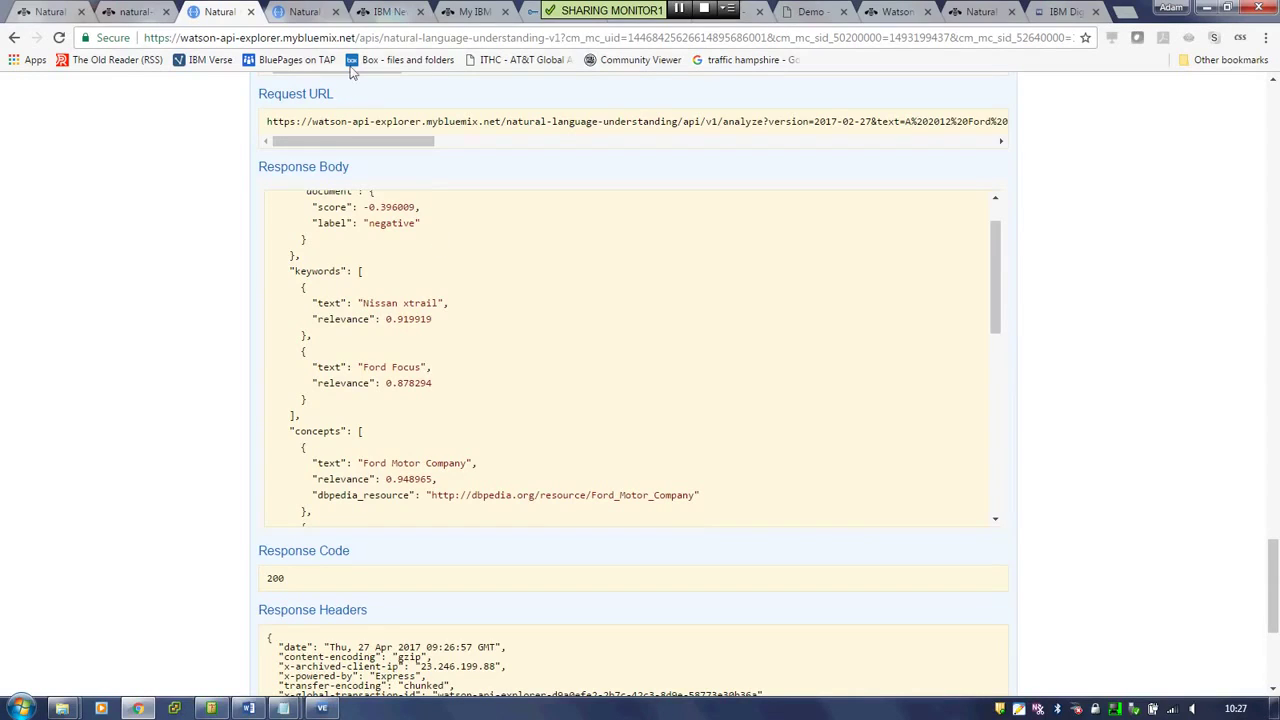
View the My IBM products and services page, then switch to the Watson Knowledge Studio projects page.
{"action": "left_click", "coordinate": [533, 17]}
{"action": "left_click", "coordinate": [472, 11]}
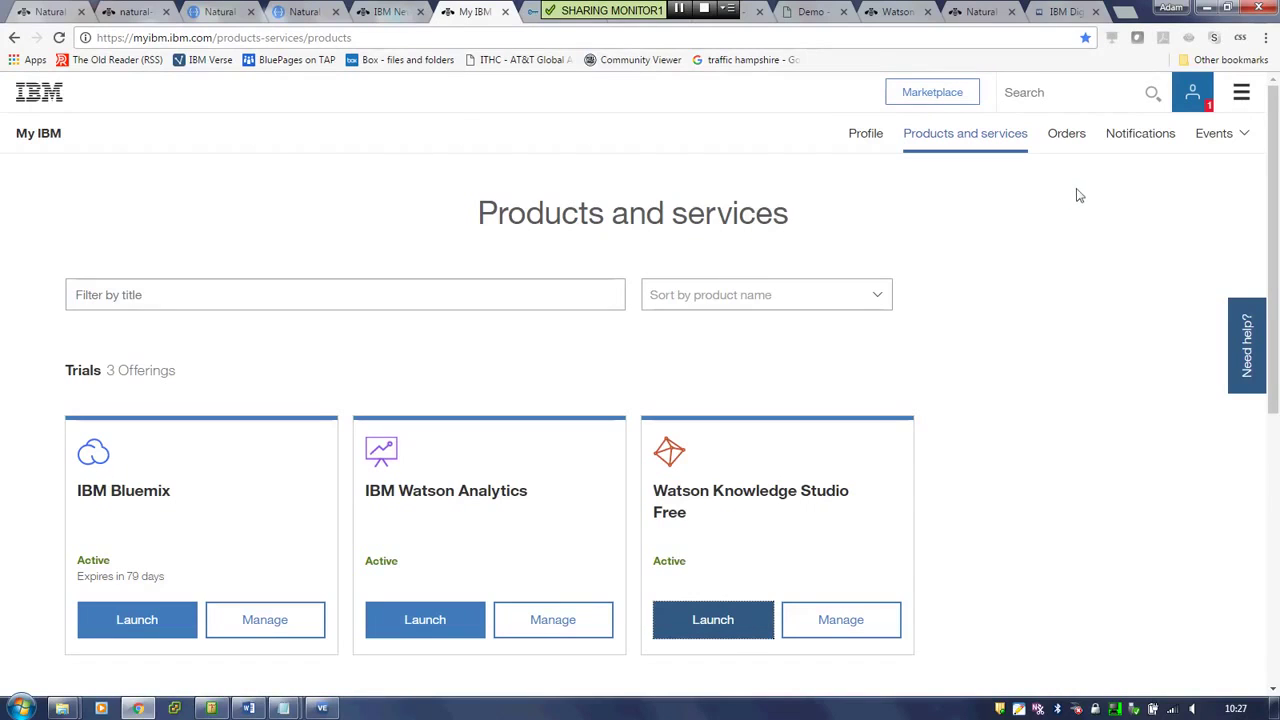
{"action": "left_click", "coordinate": [1189, 102]}
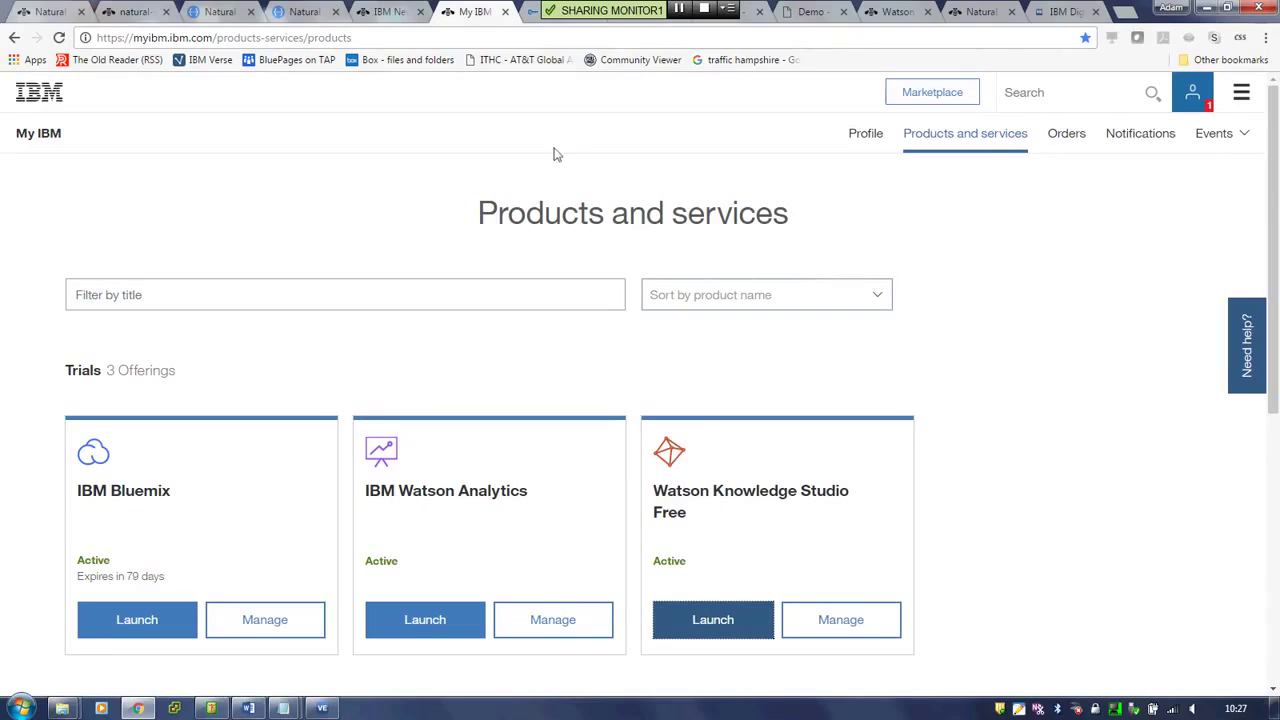
{"action": "left_click", "coordinate": [530, 18]}
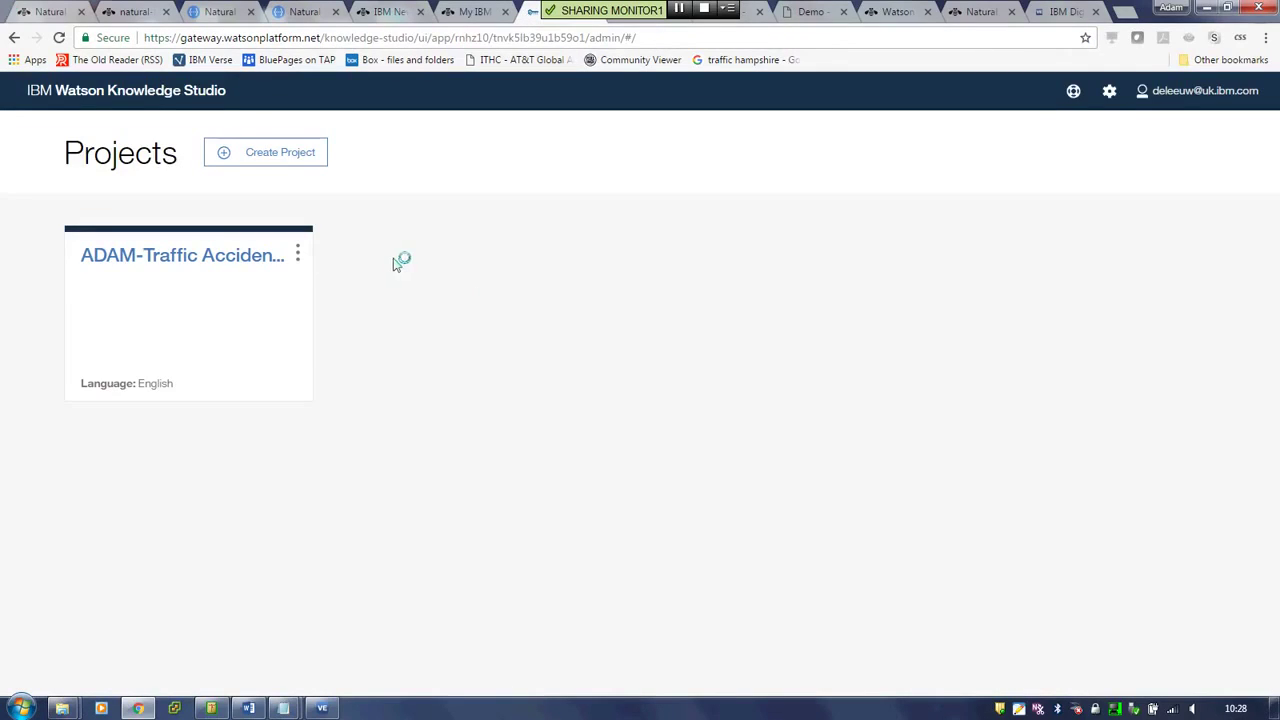
Open the Traffic Accident Reports project and review its entity types and relation types.
{"action": "left_click", "coordinate": [222, 258]}
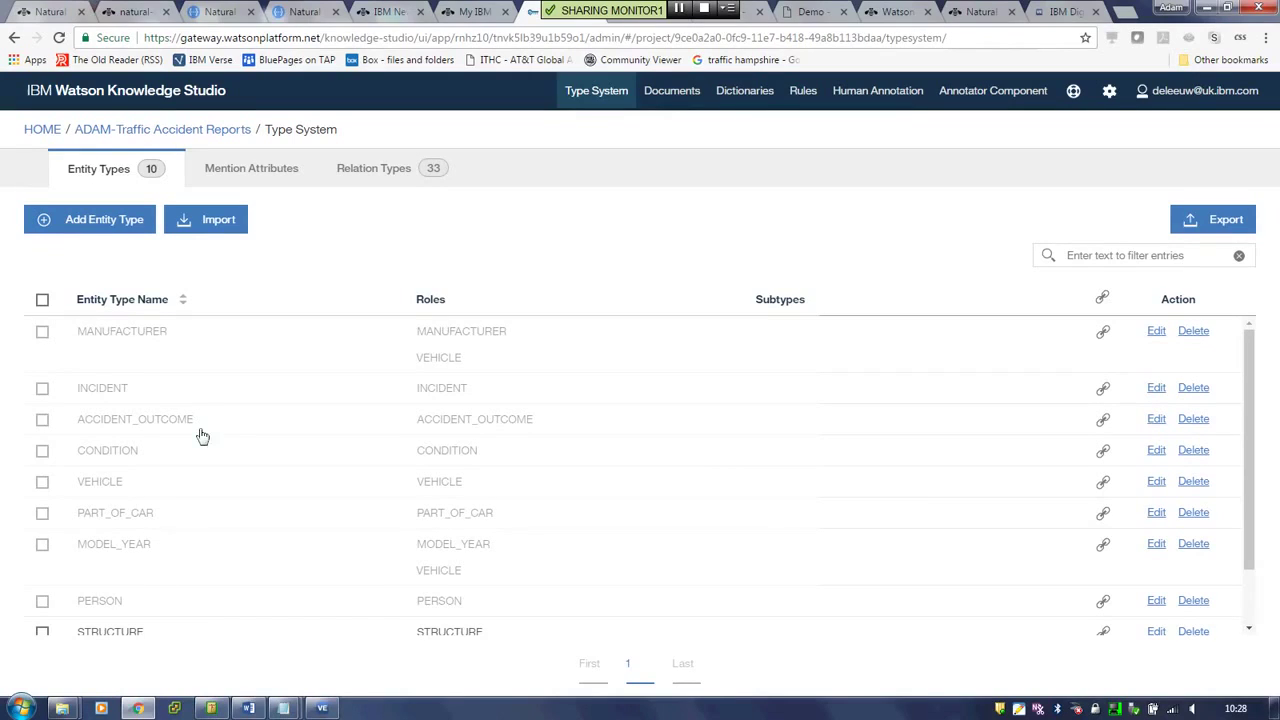
{"action": "scroll", "coordinate": [1251, 597], "scroll_direction": "down", "scroll_amount": 2}
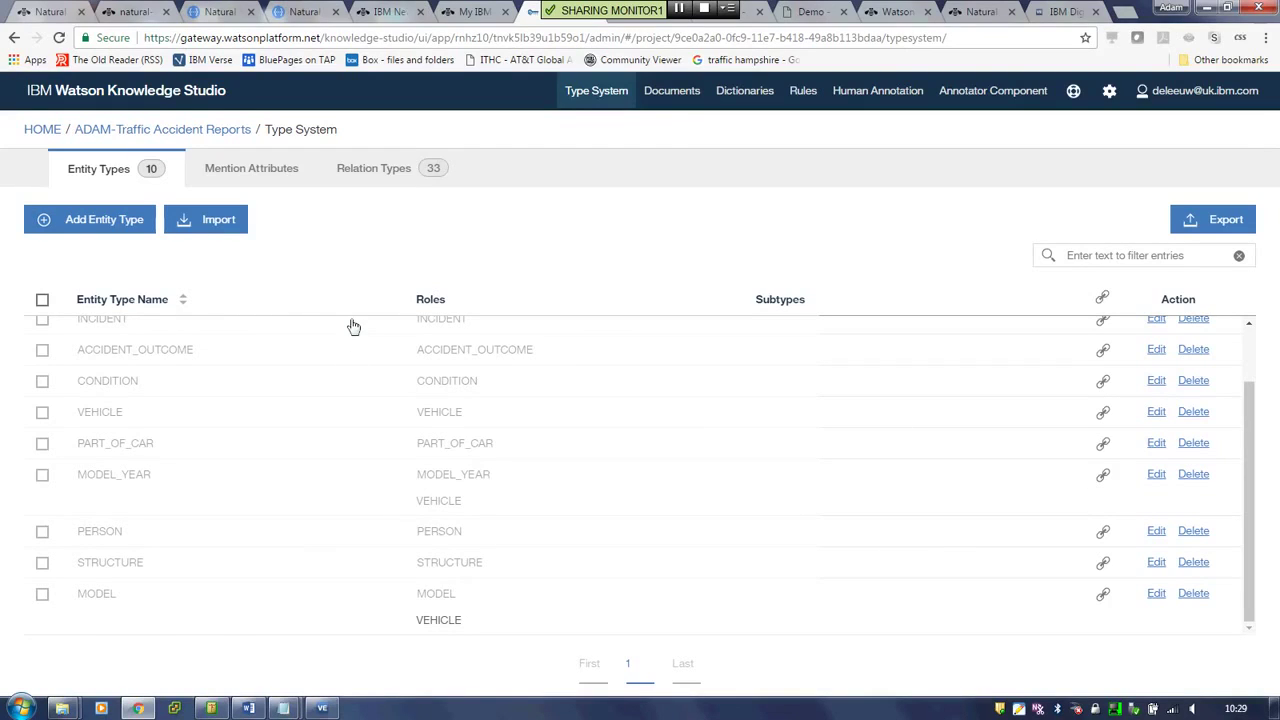
{"action": "left_click", "coordinate": [376, 176]}
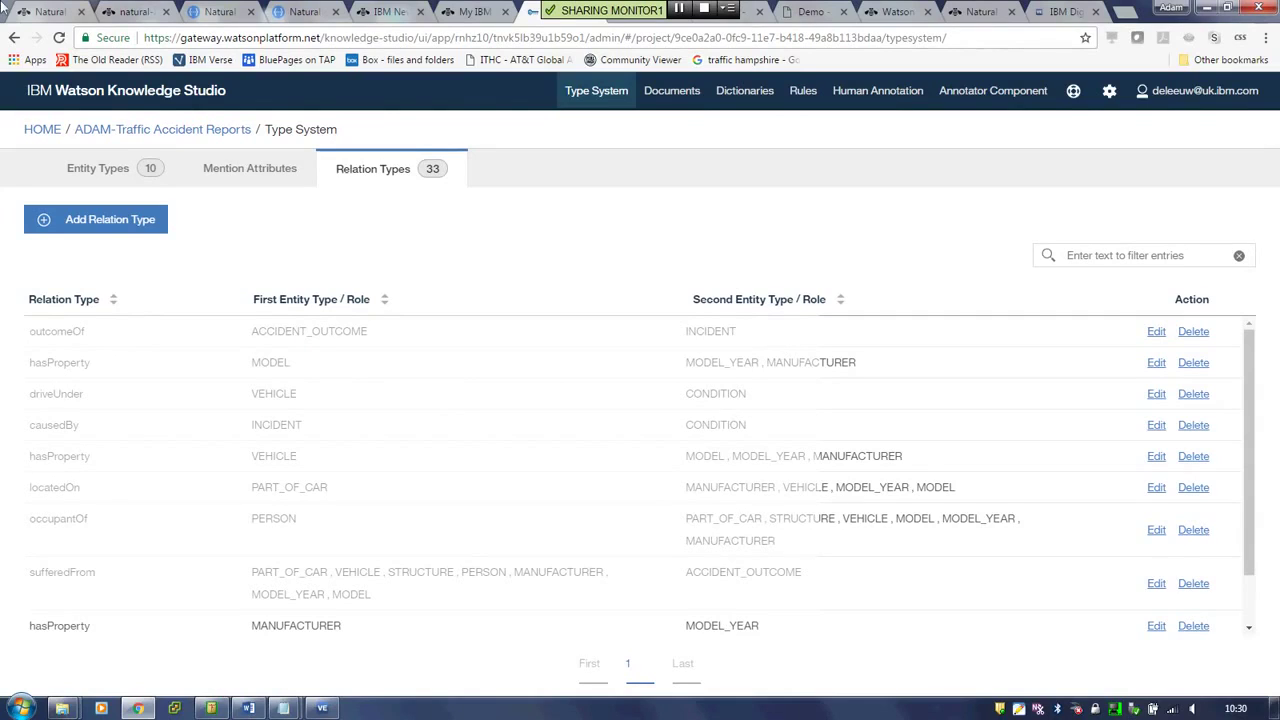
View the project's IN14049.txt_set document set and read the Chrysler2012_2.txt report.
{"action": "left_click", "coordinate": [672, 91]}
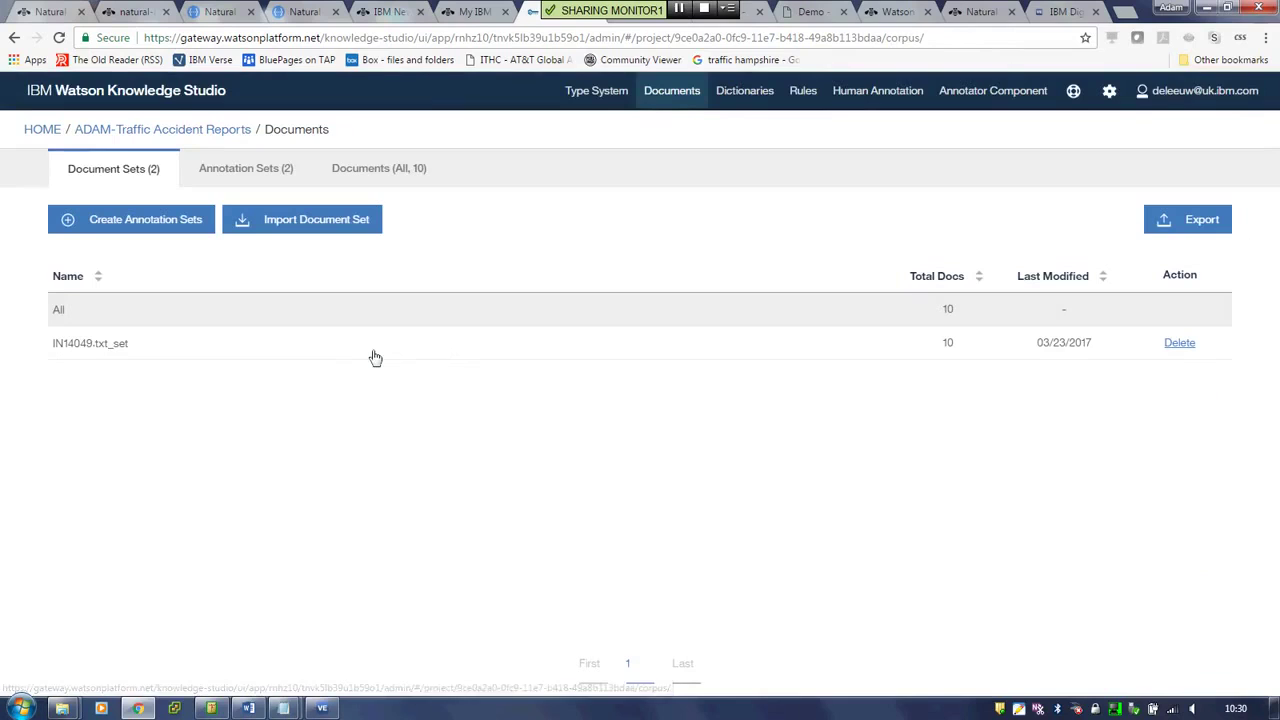
{"action": "left_click", "coordinate": [253, 352]}
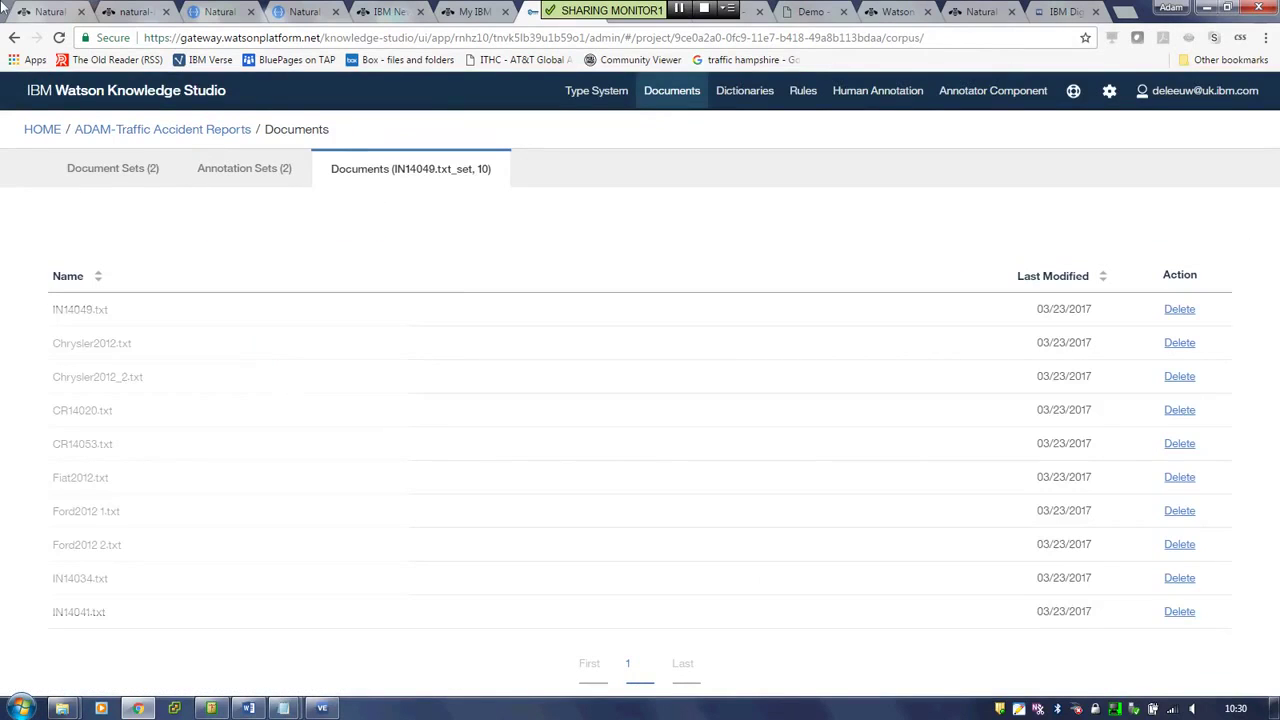
{"action": "left_click", "coordinate": [298, 380]}
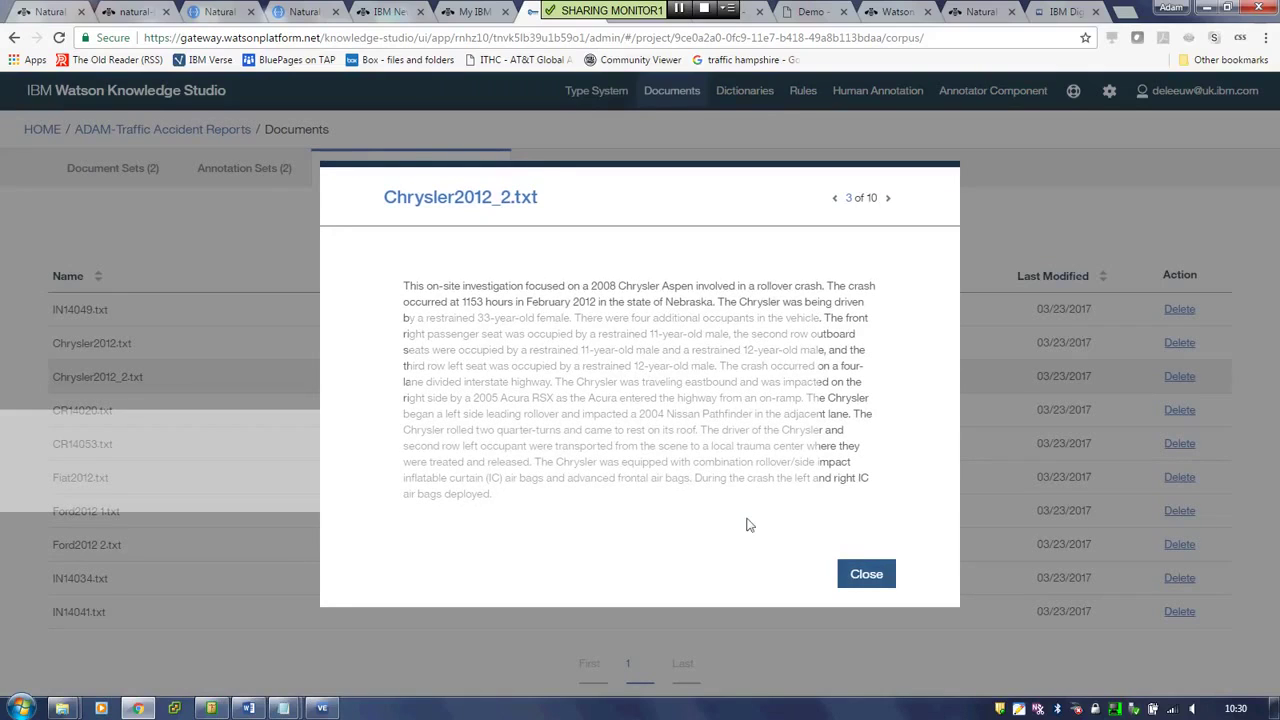
{"action": "left_click", "coordinate": [866, 575]}
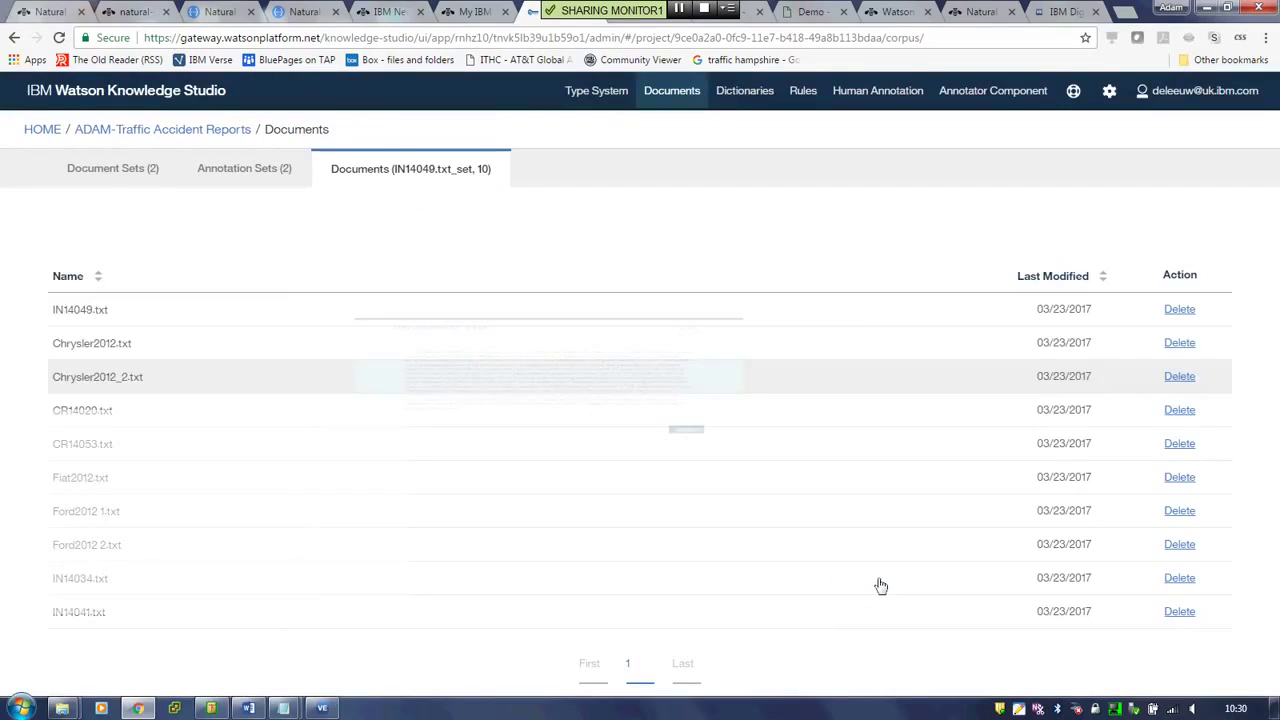
Try setting up an annotation set from all documents with one human annotator and a 30% overlap, cancelling without generating it.
{"action": "left_click", "coordinate": [122, 180]}
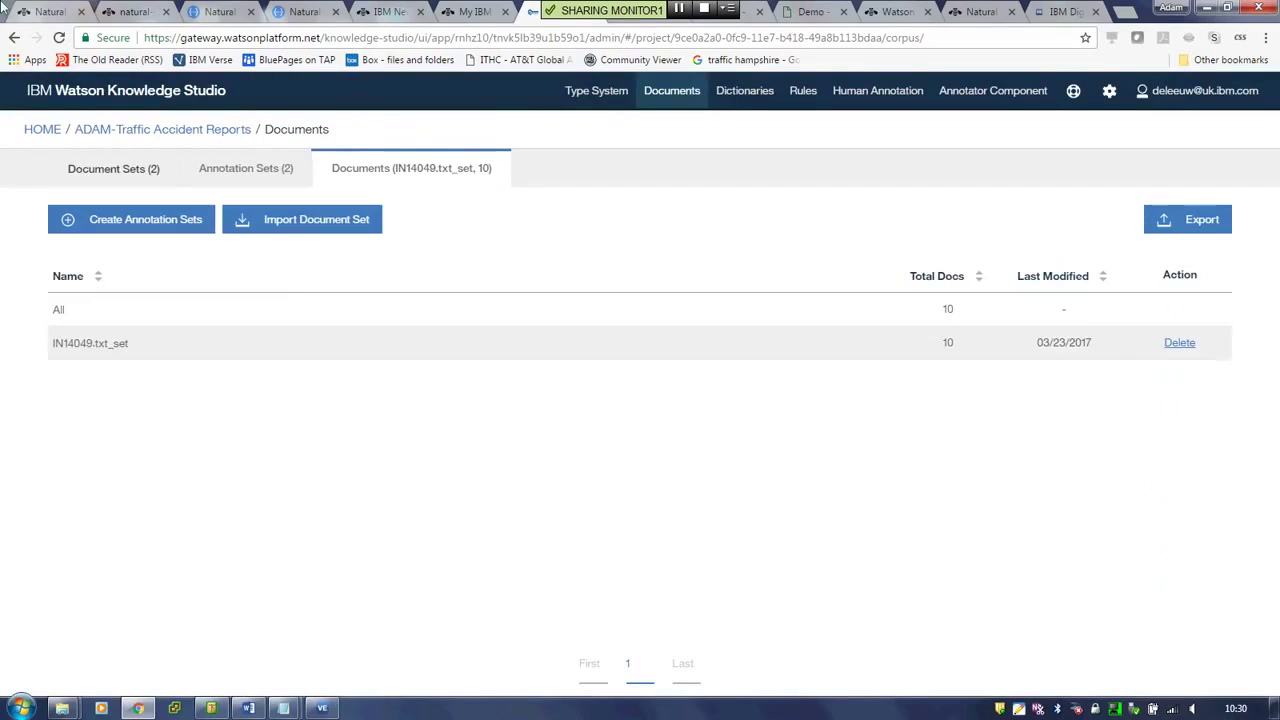
{"action": "left_click", "coordinate": [131, 219]}
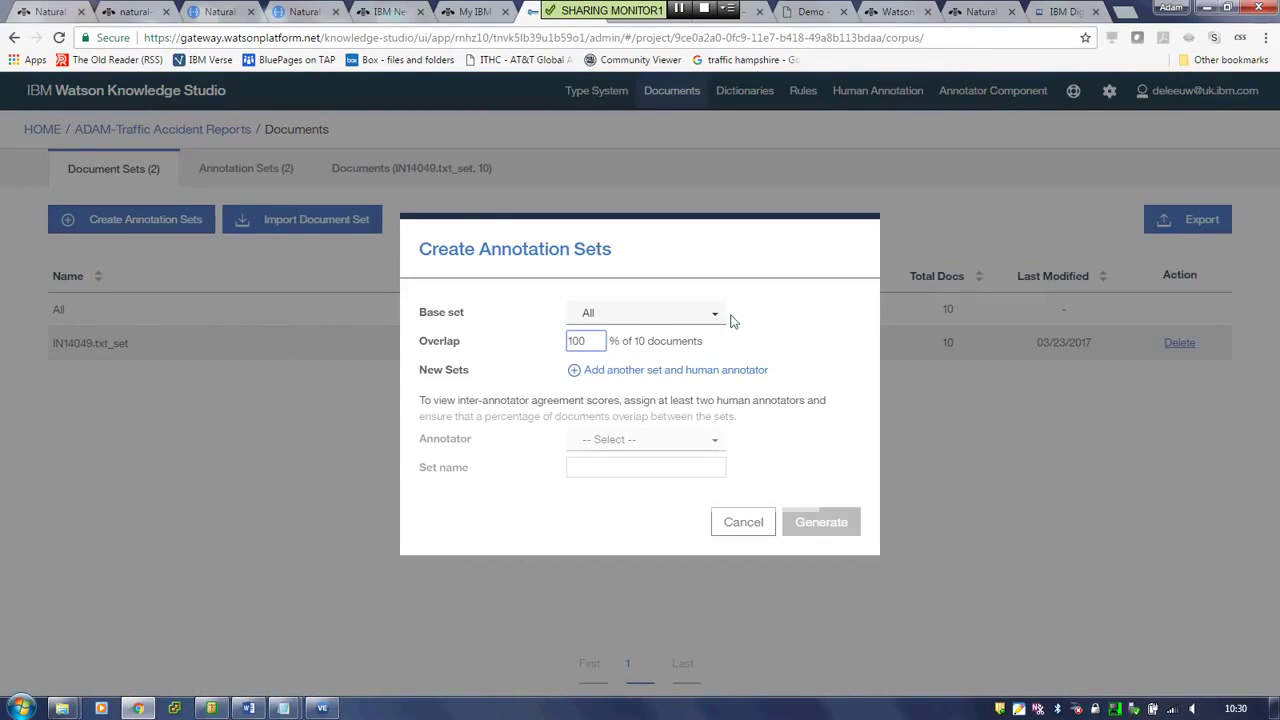
{"action": "left_click", "coordinate": [727, 440]}
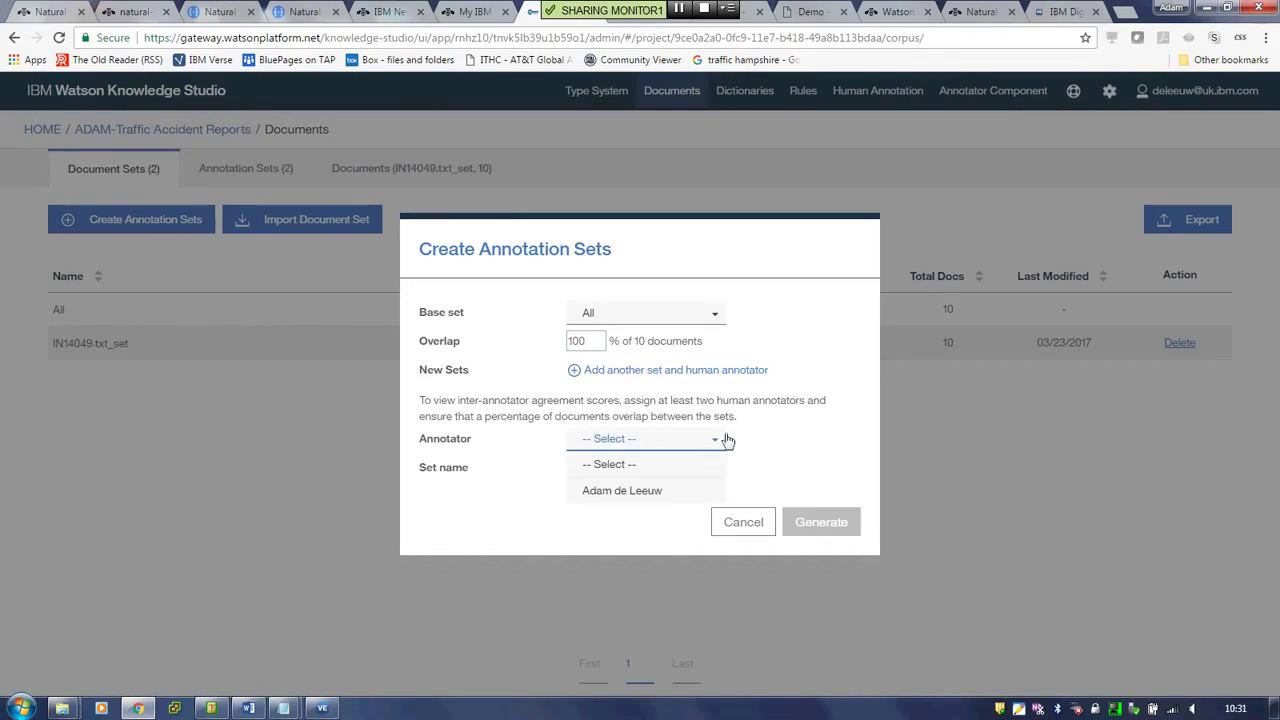
{"action": "left_click", "coordinate": [697, 492]}
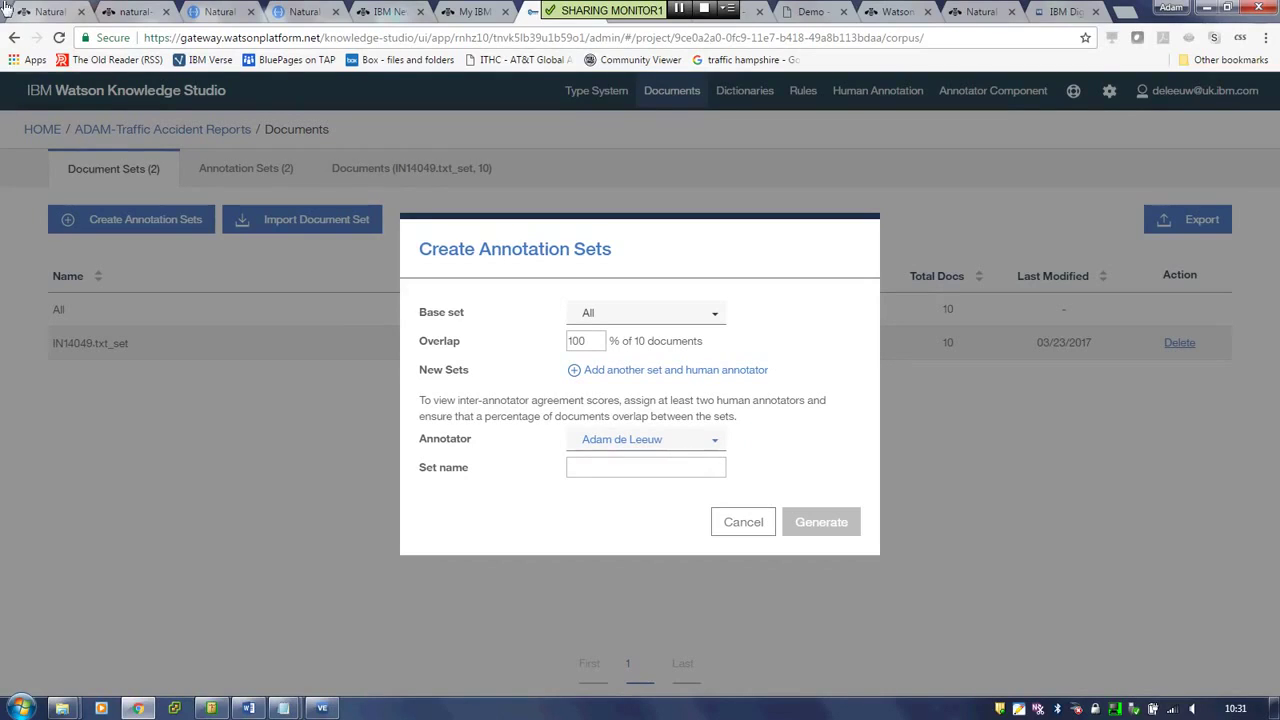
{"action": "left_click", "coordinate": [715, 442]}
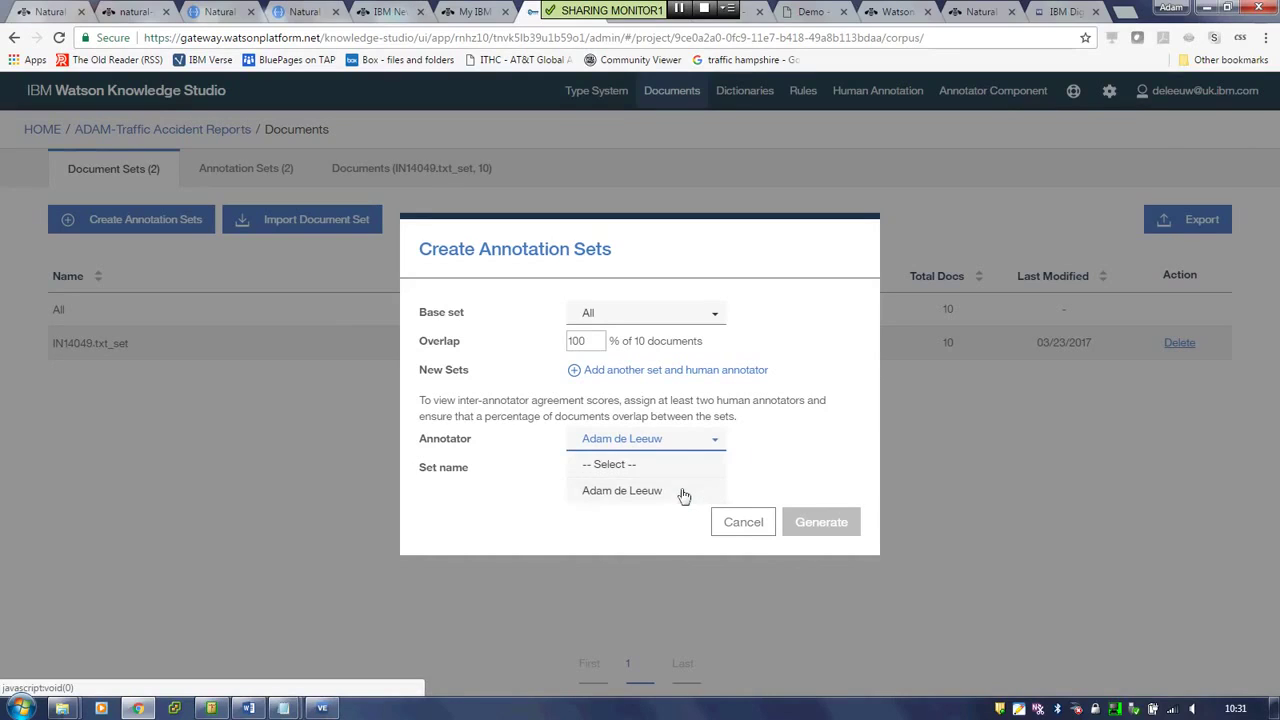
{"action": "left_click", "coordinate": [683, 494]}
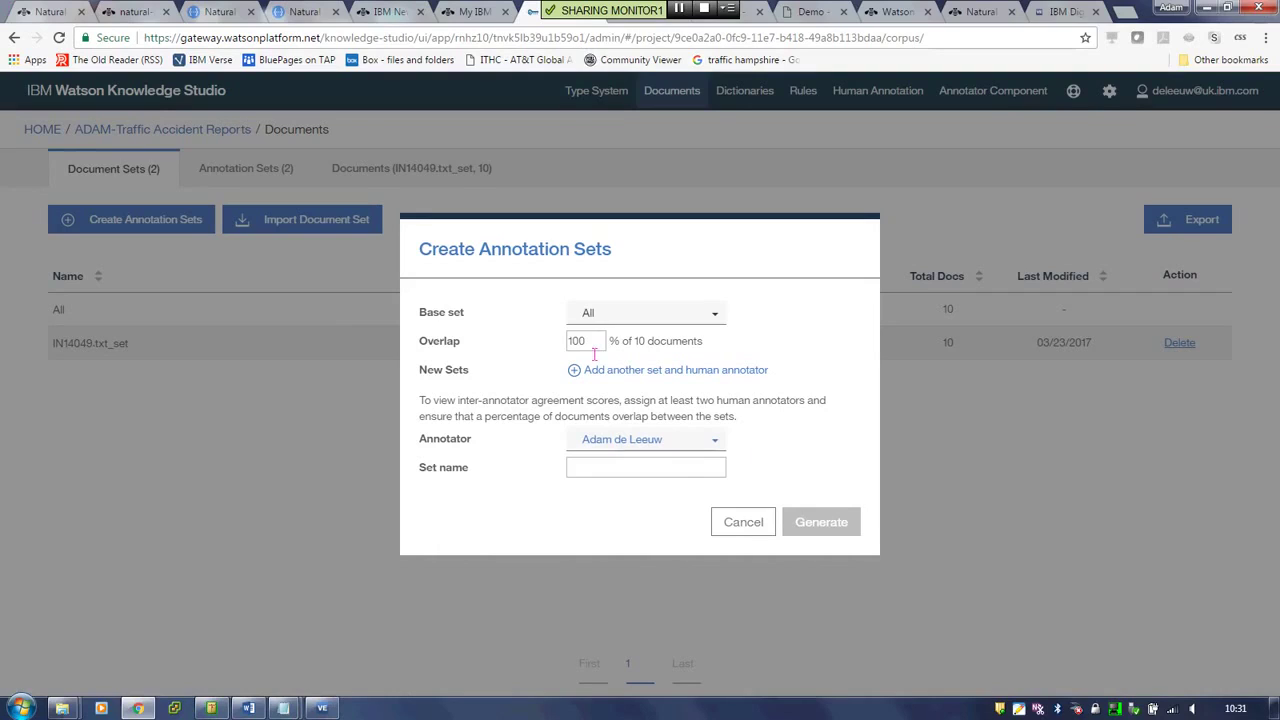
{"action": "left_click_drag", "start_coordinate": [594, 353], "coordinate": [534, 357]}
{"action": "type", "text": "30"}
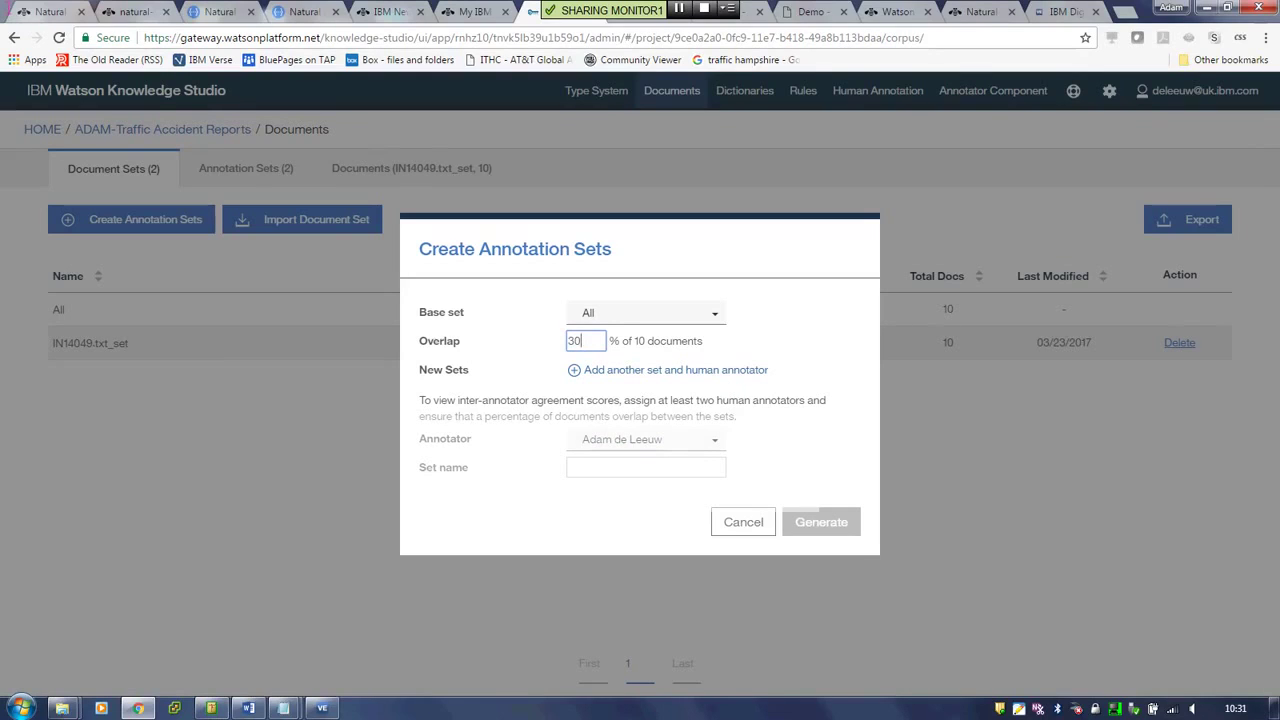
{"action": "left_click", "coordinate": [745, 522]}
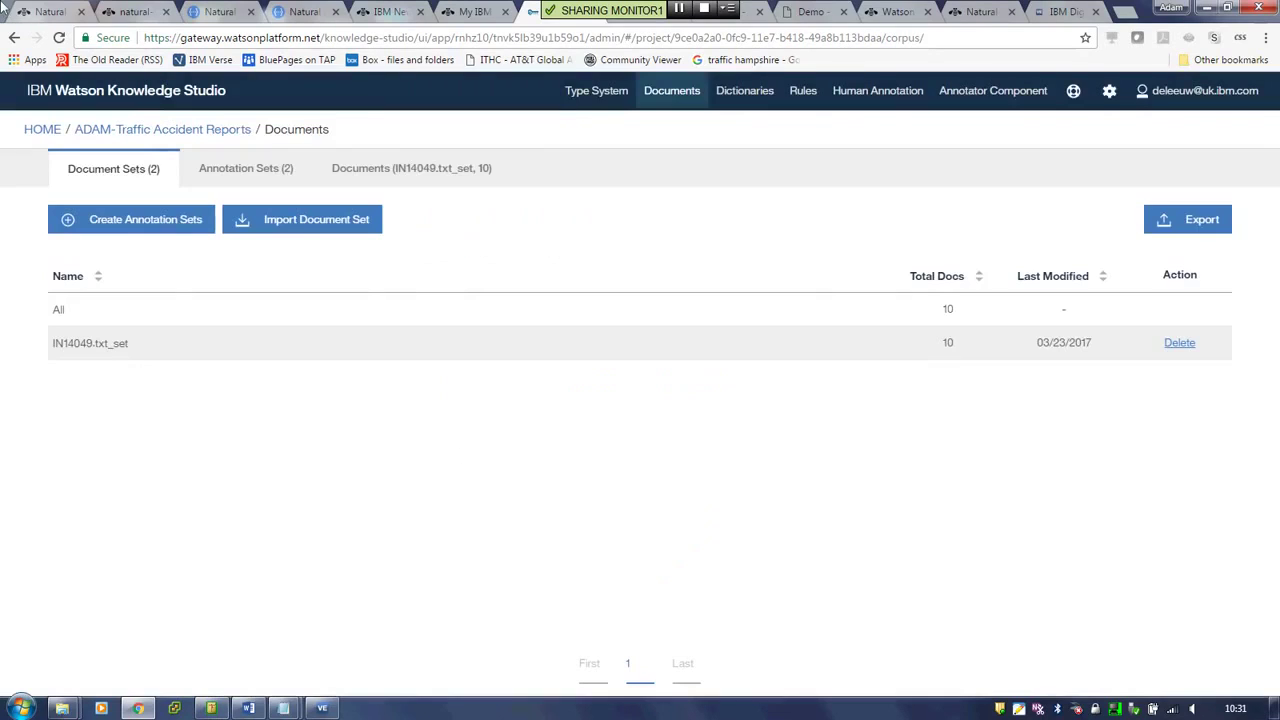
View the project's annotation sets, and inspect the Volkswagen entry's surface forms in the manufacturers dictionary.
{"action": "left_click", "coordinate": [245, 168]}
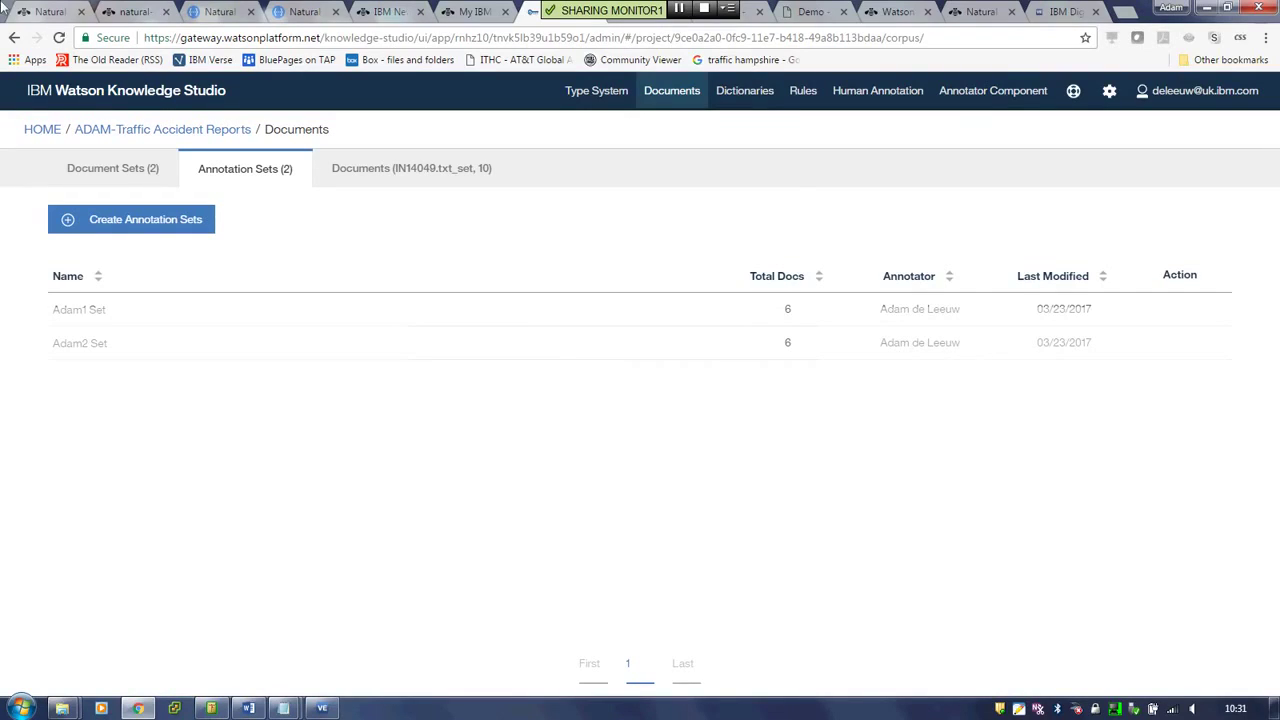
{"action": "left_click", "coordinate": [760, 101]}
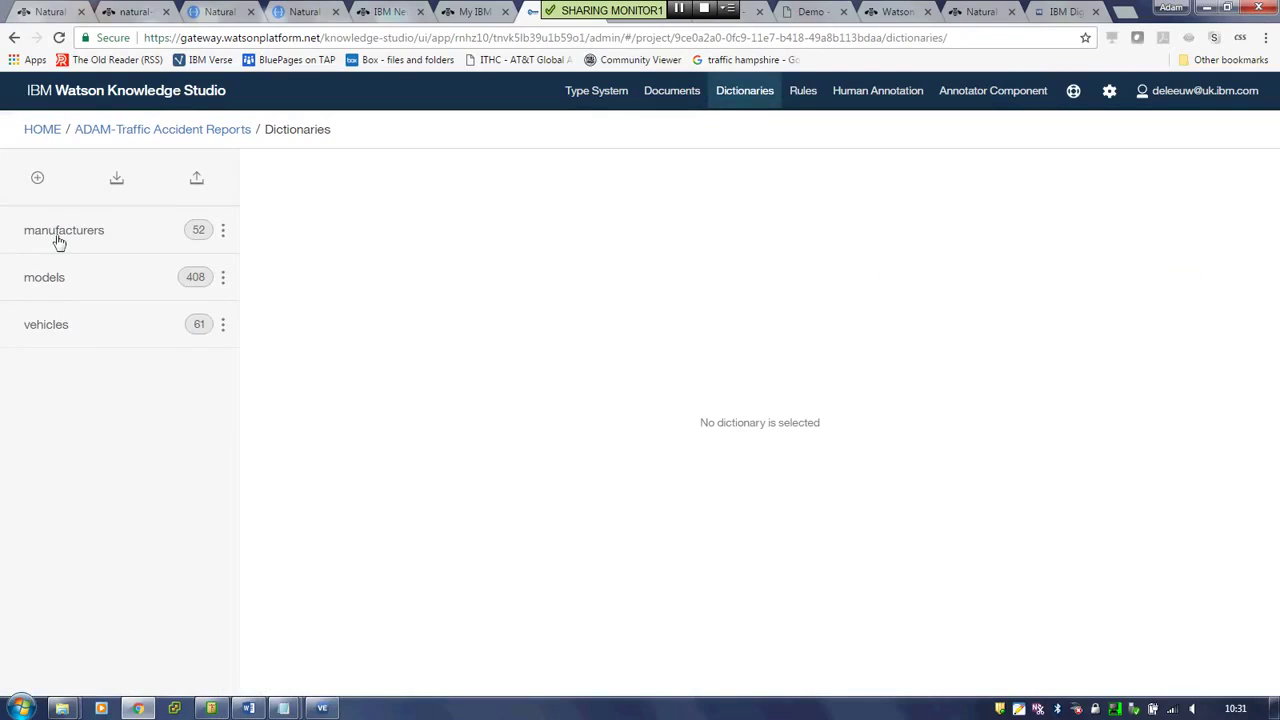
{"action": "left_click", "coordinate": [55, 238]}
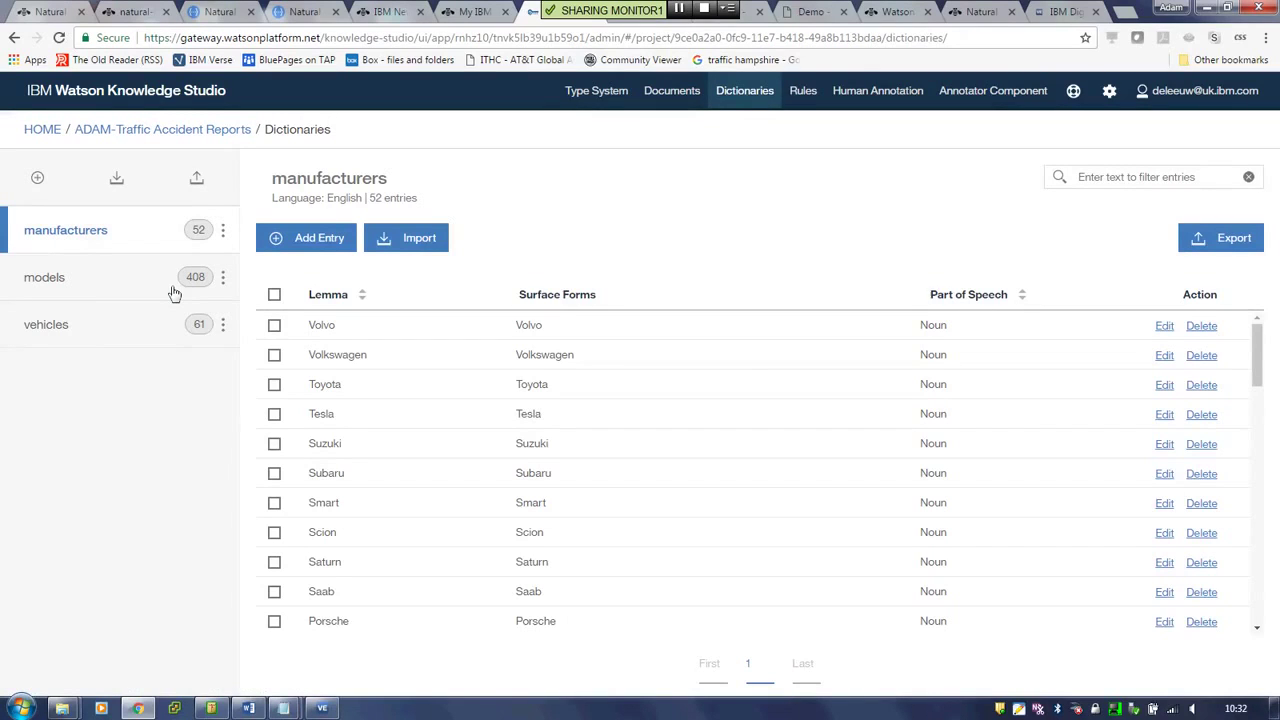
{"action": "left_click", "coordinate": [612, 364]}
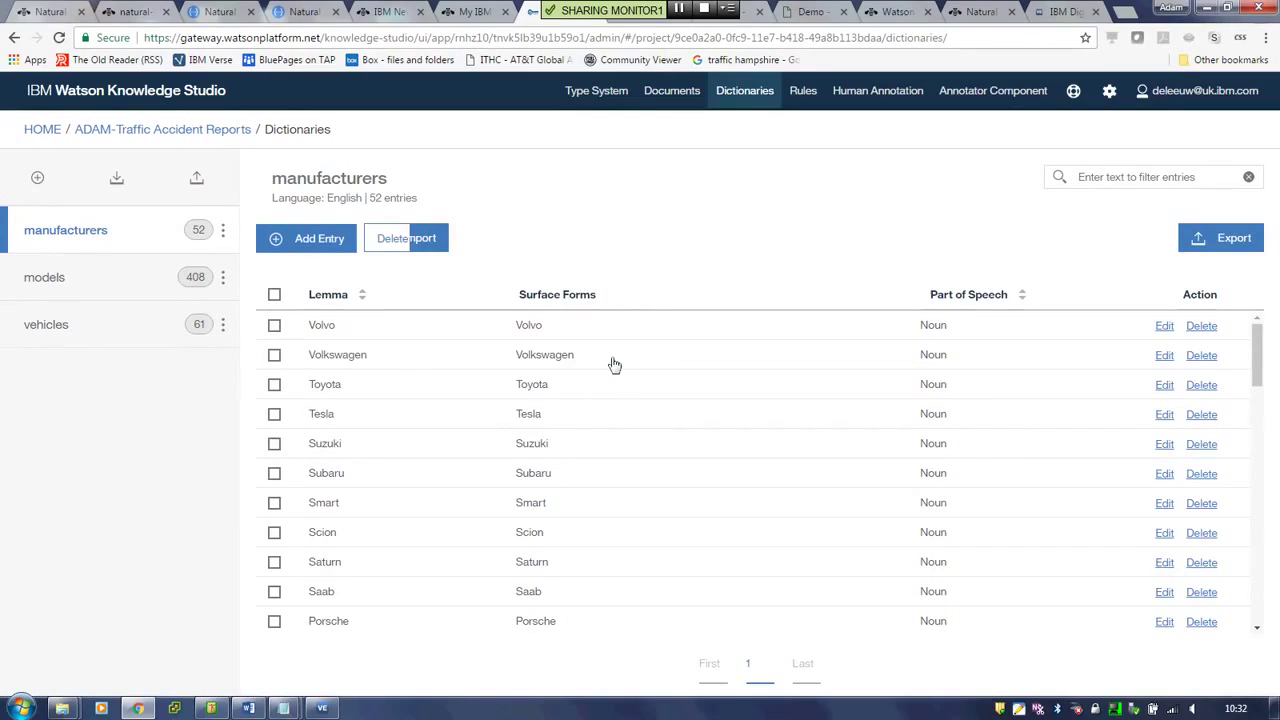
{"action": "left_click", "coordinate": [1164, 358]}
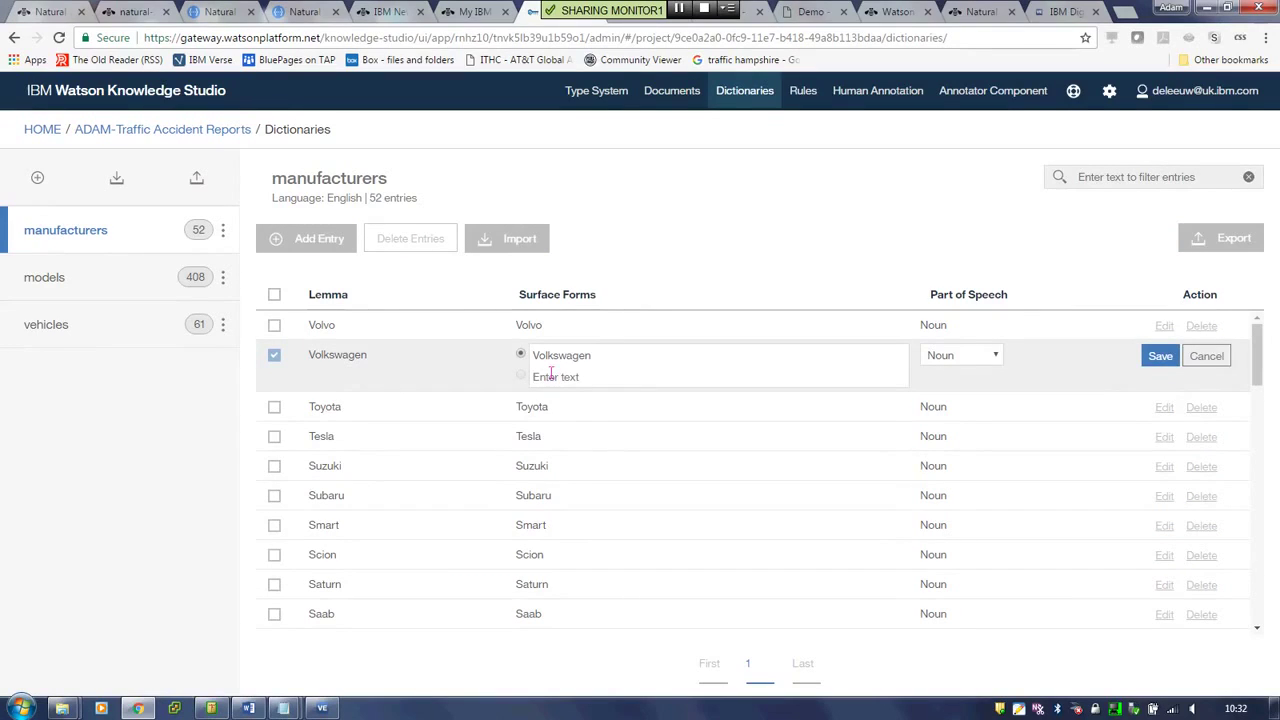
{"action": "left_click", "coordinate": [1183, 377]}
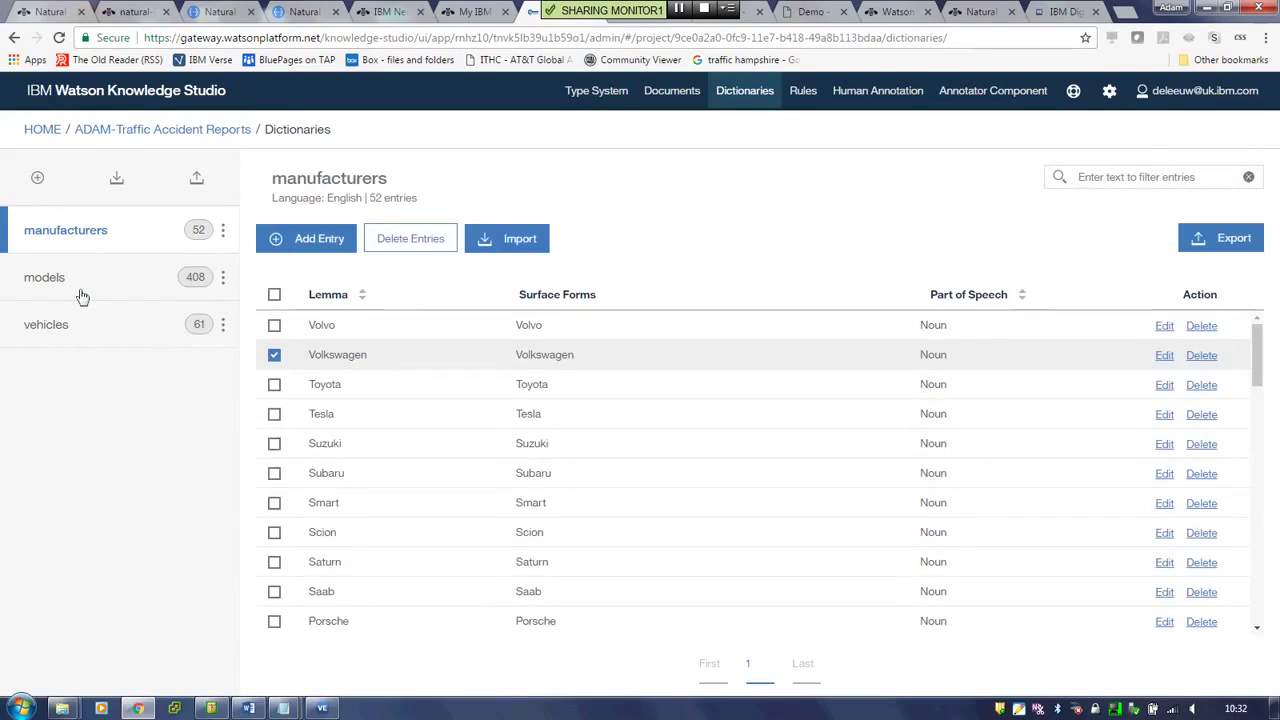
Browse the entries of the models and vehicles dictionaries.
{"action": "left_click", "coordinate": [82, 297]}
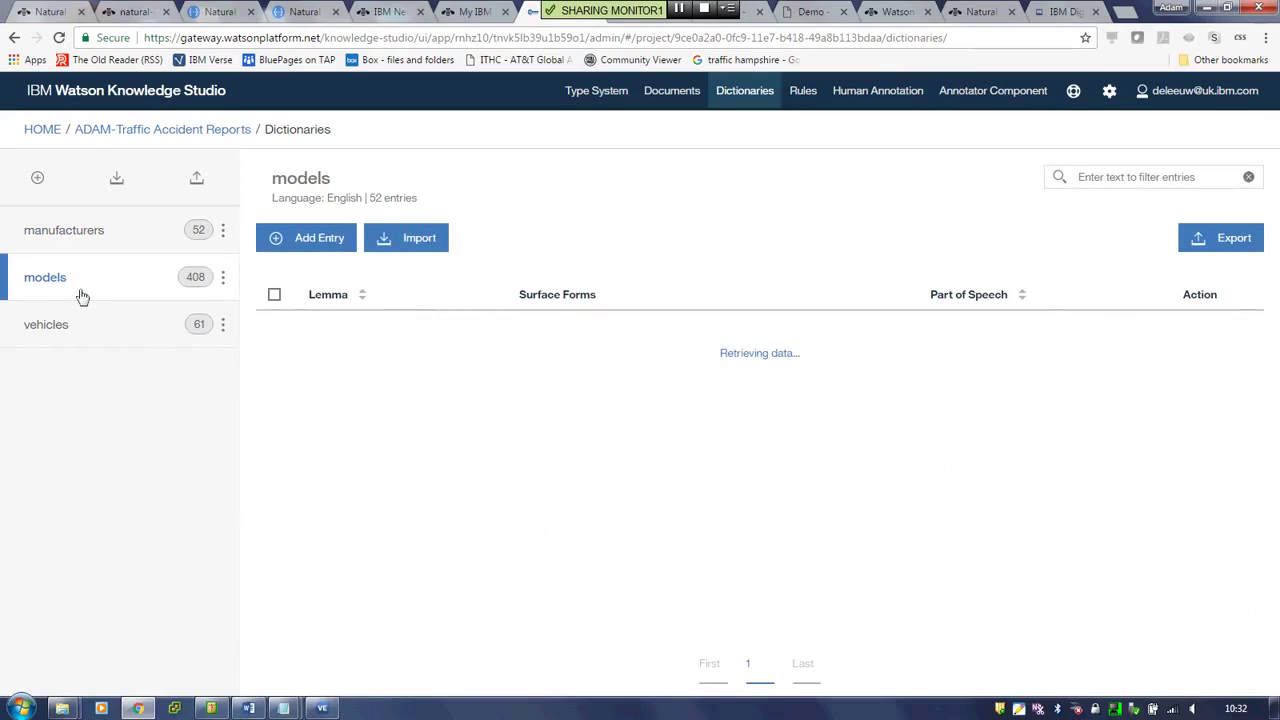
{"action": "scroll", "coordinate": [445, 424], "scroll_direction": "down", "scroll_amount": 4}
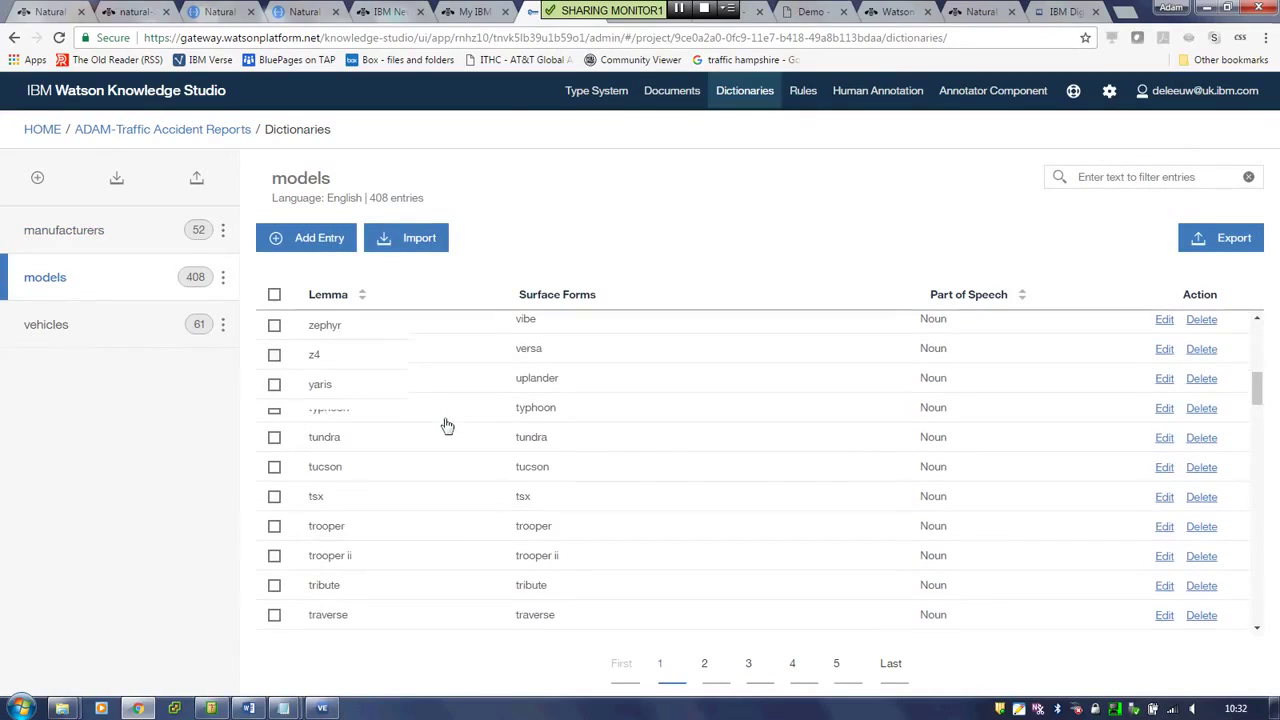
{"action": "left_click", "coordinate": [56, 329]}
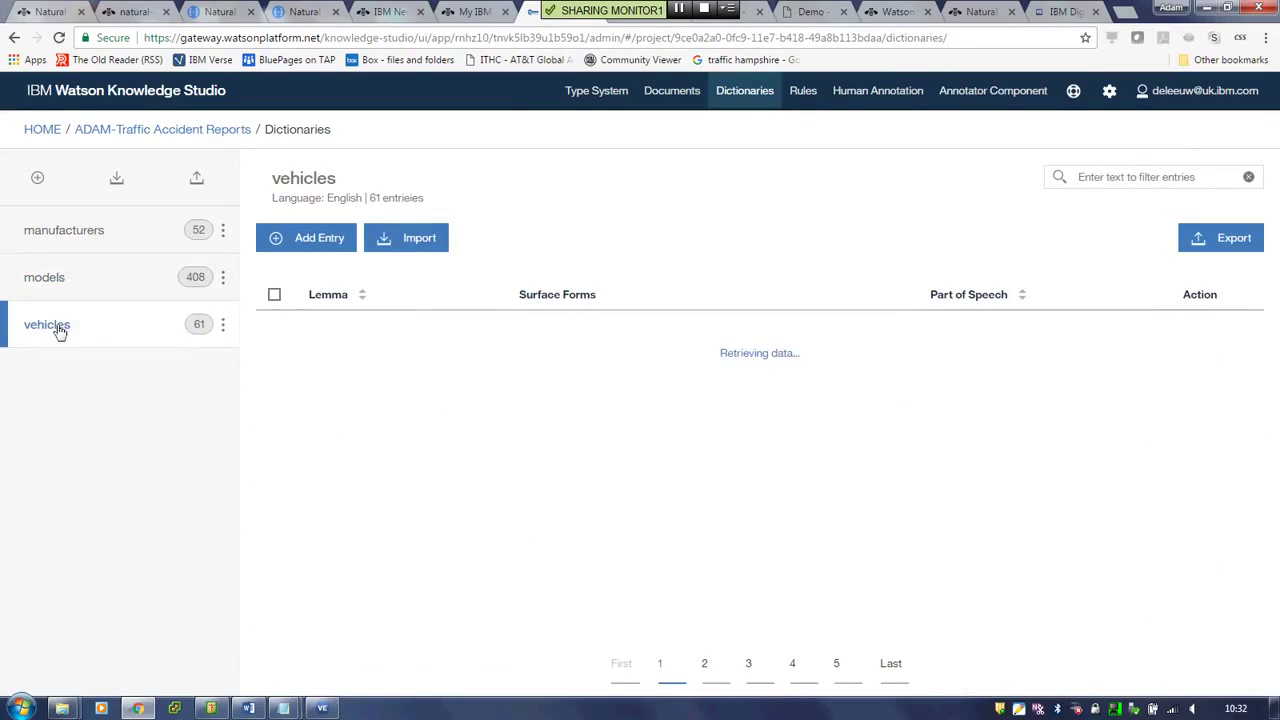
{"action": "scroll", "coordinate": [430, 513], "scroll_direction": "down", "scroll_amount": 12}
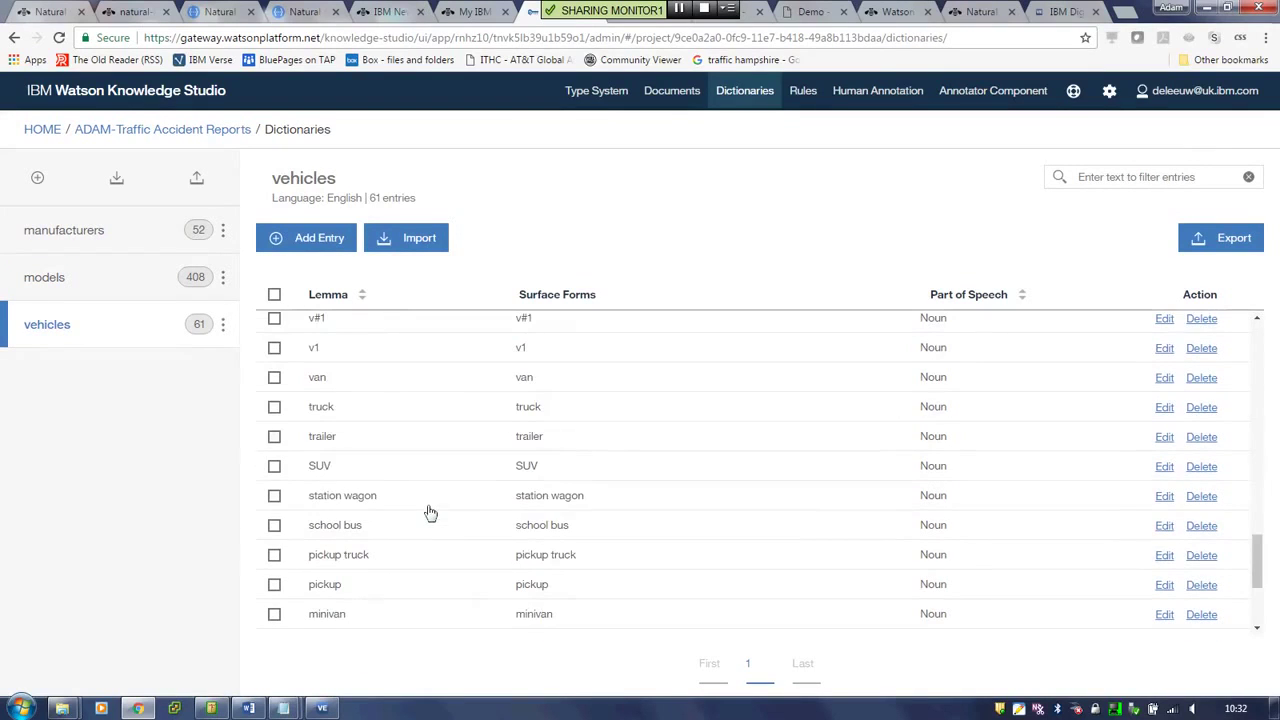
{"action": "scroll", "coordinate": [430, 513], "scroll_direction": "down", "scroll_amount": 2}
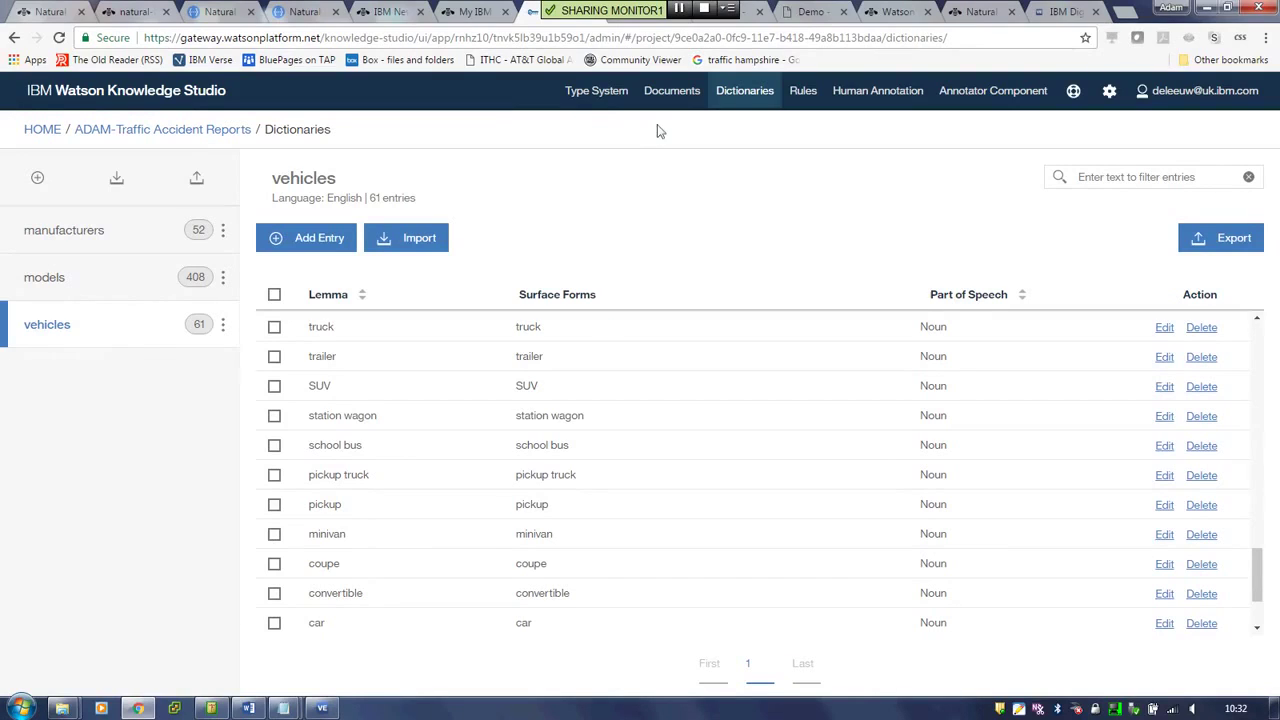
Review the class and word list assigned to the manufacturers, models and vehicles dictionaries in the project's rules.
{"action": "left_click", "coordinate": [803, 91]}
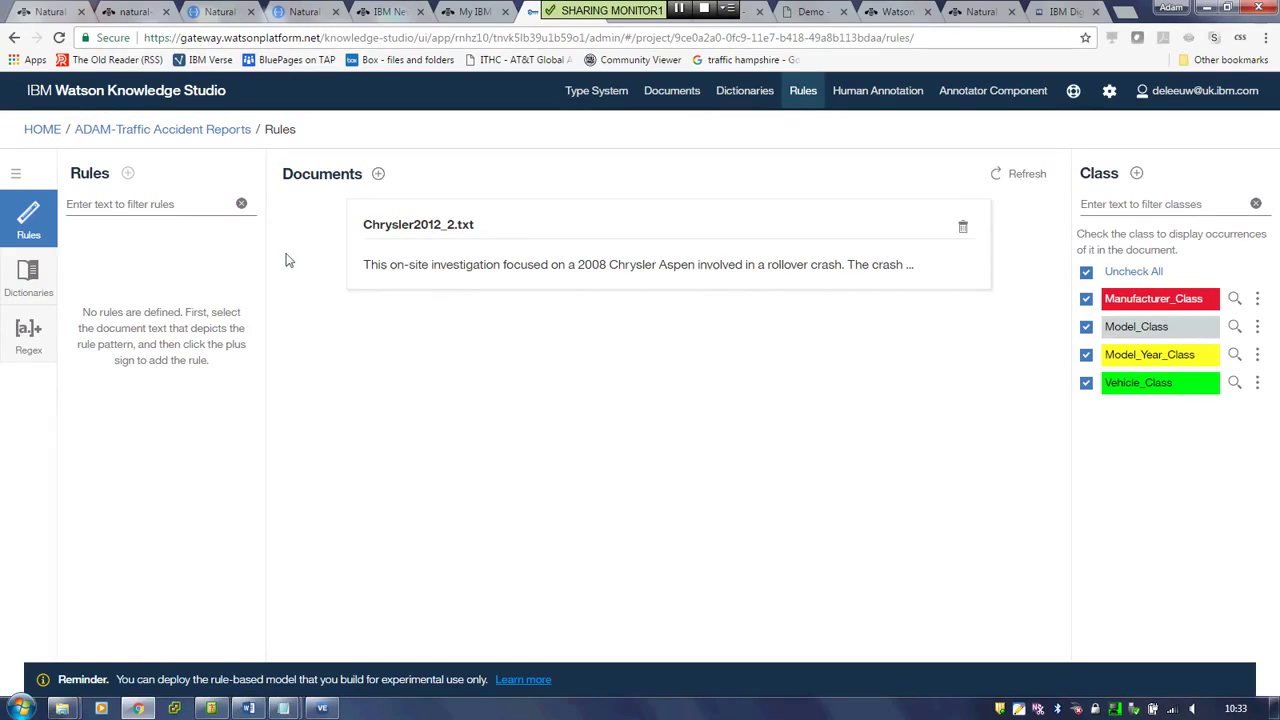
{"action": "left_click", "coordinate": [28, 283]}
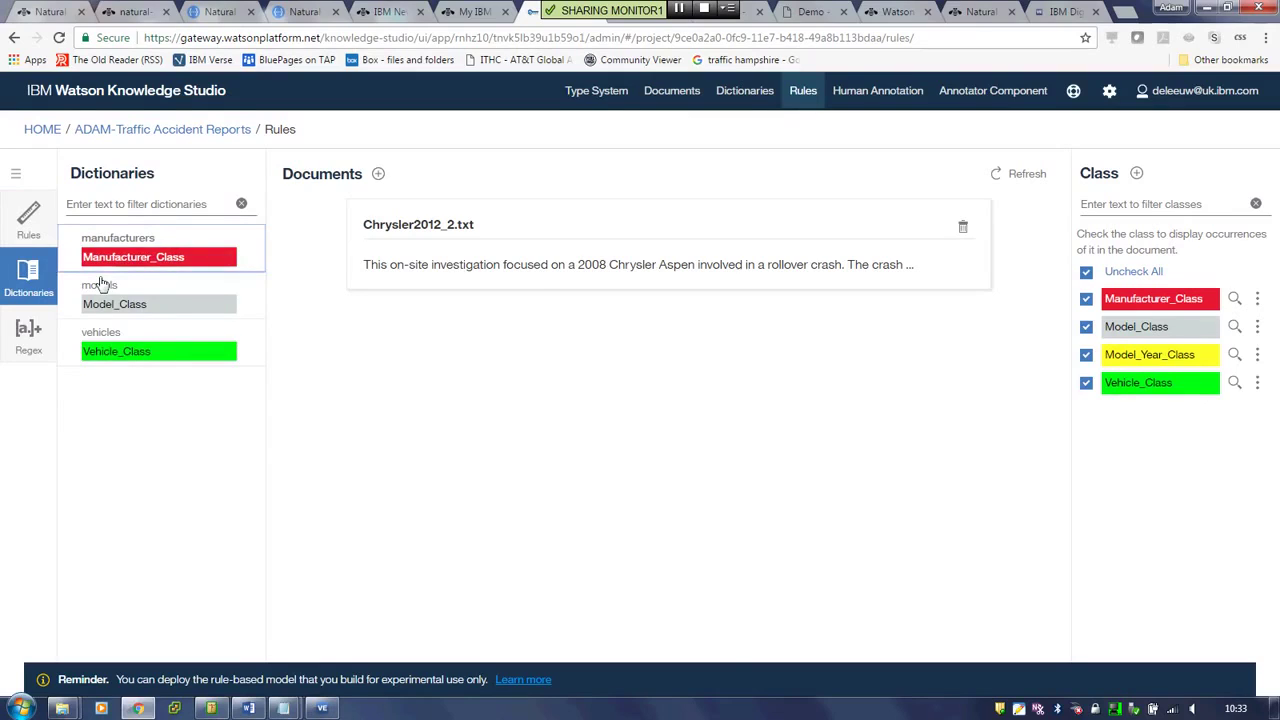
{"action": "left_click", "coordinate": [106, 255]}
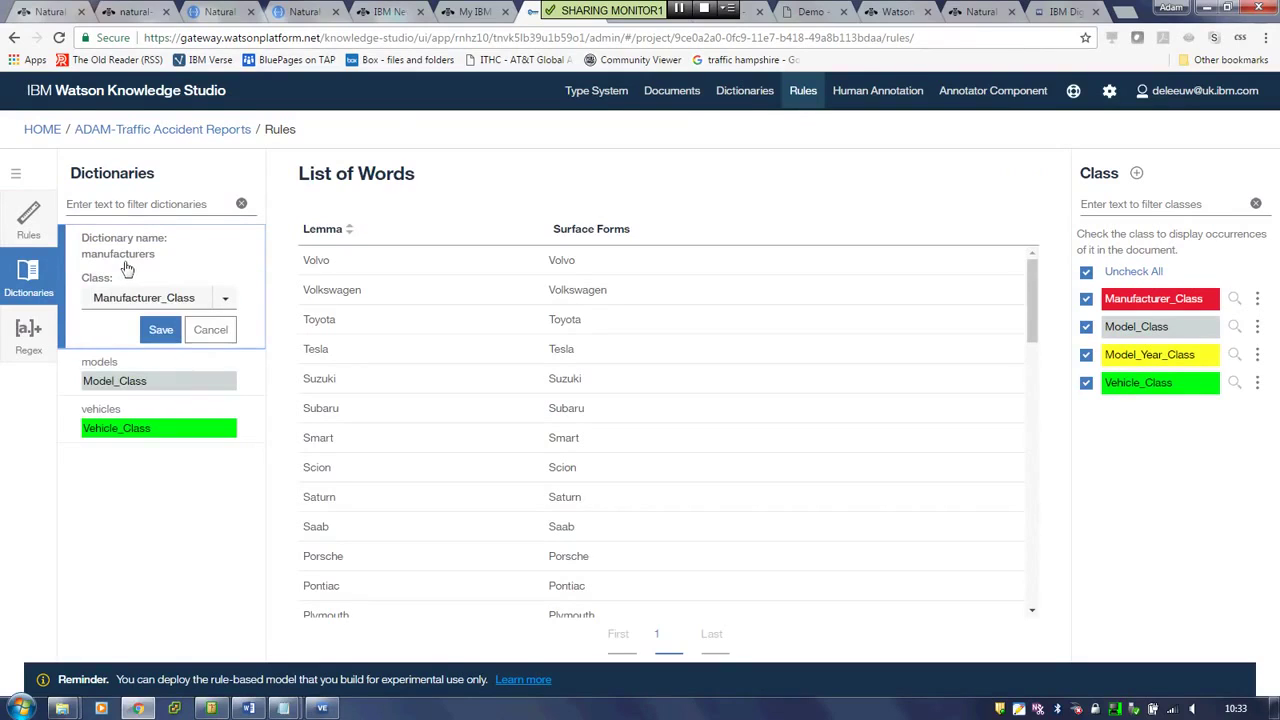
{"action": "left_click", "coordinate": [214, 337]}
{"action": "left_click", "coordinate": [219, 312]}
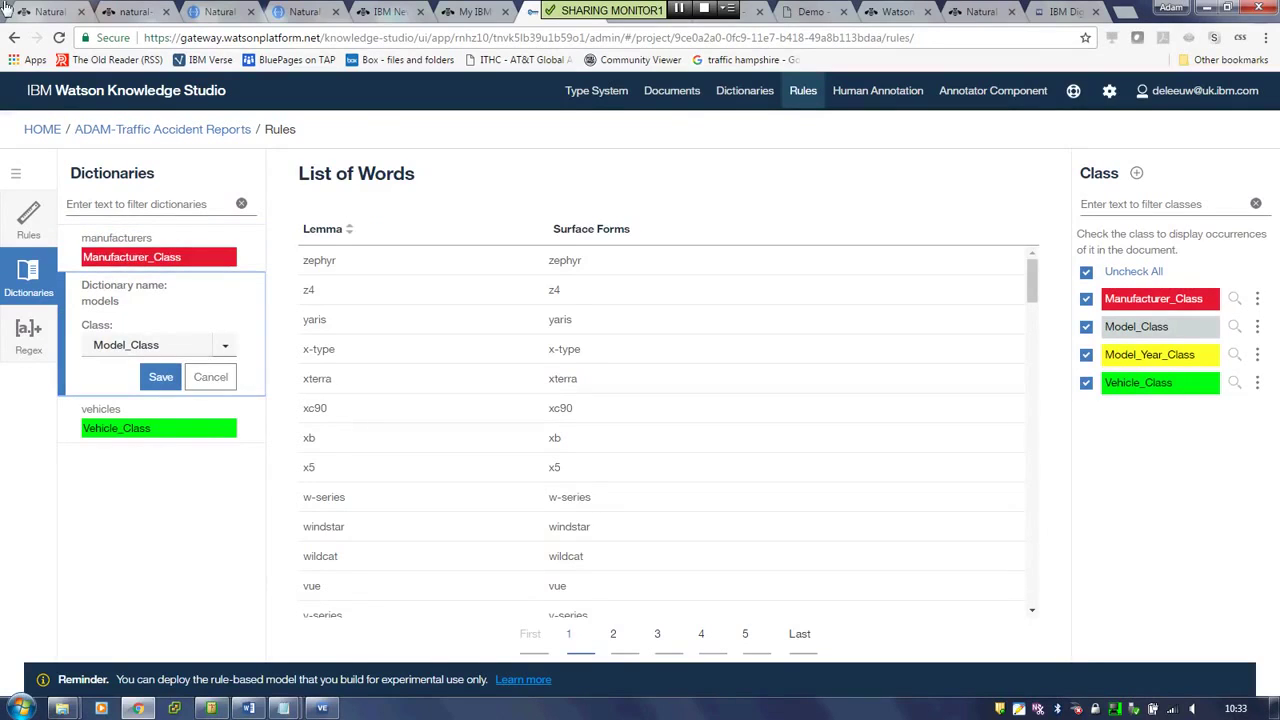
{"action": "left_click", "coordinate": [211, 376]}
{"action": "left_click", "coordinate": [206, 356]}
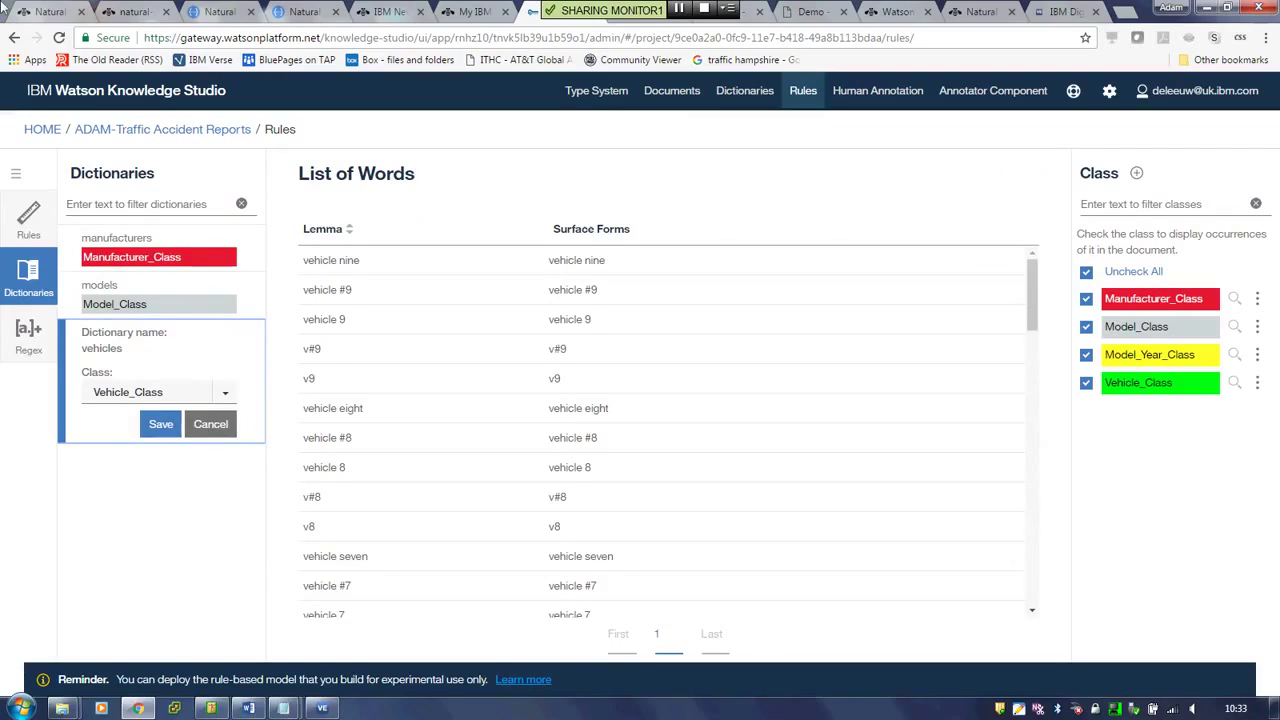
{"action": "left_click", "coordinate": [208, 428]}
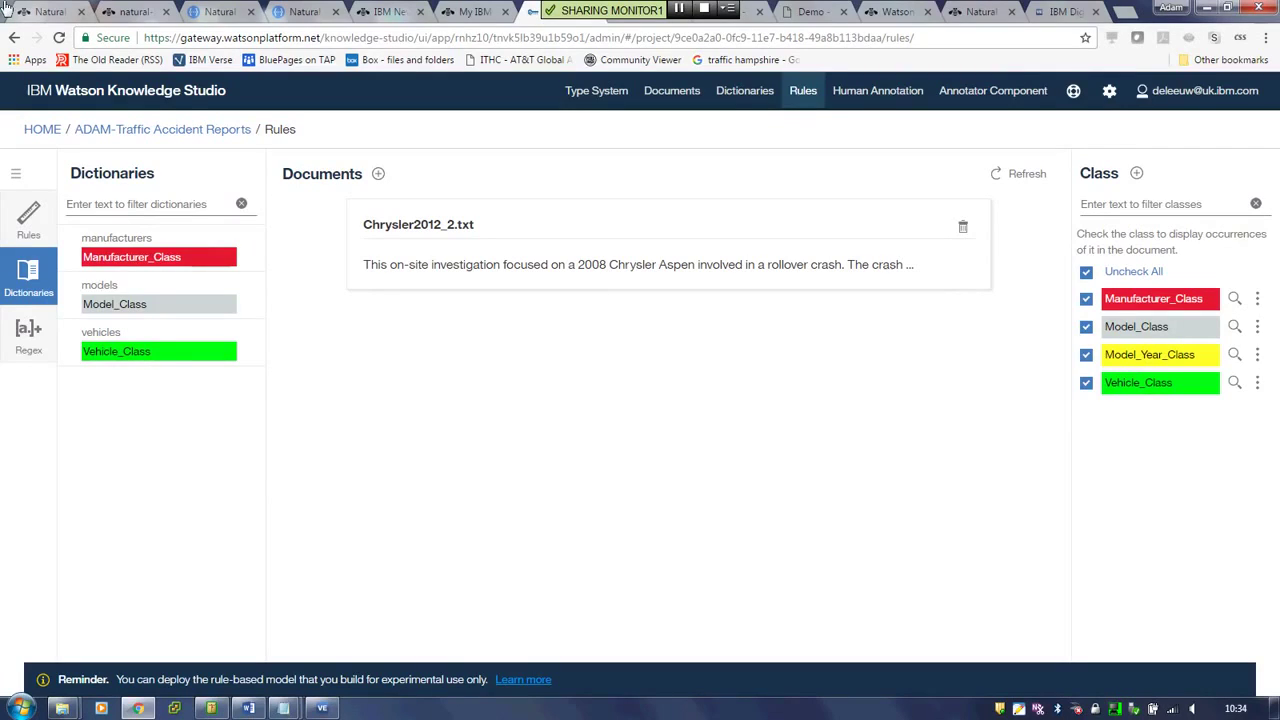
Open Chrysler2012_2.txt in the rules editor and select the tokens 2008, Chrysler and Aspen in the first sentence.
{"action": "left_click", "coordinate": [424, 282]}
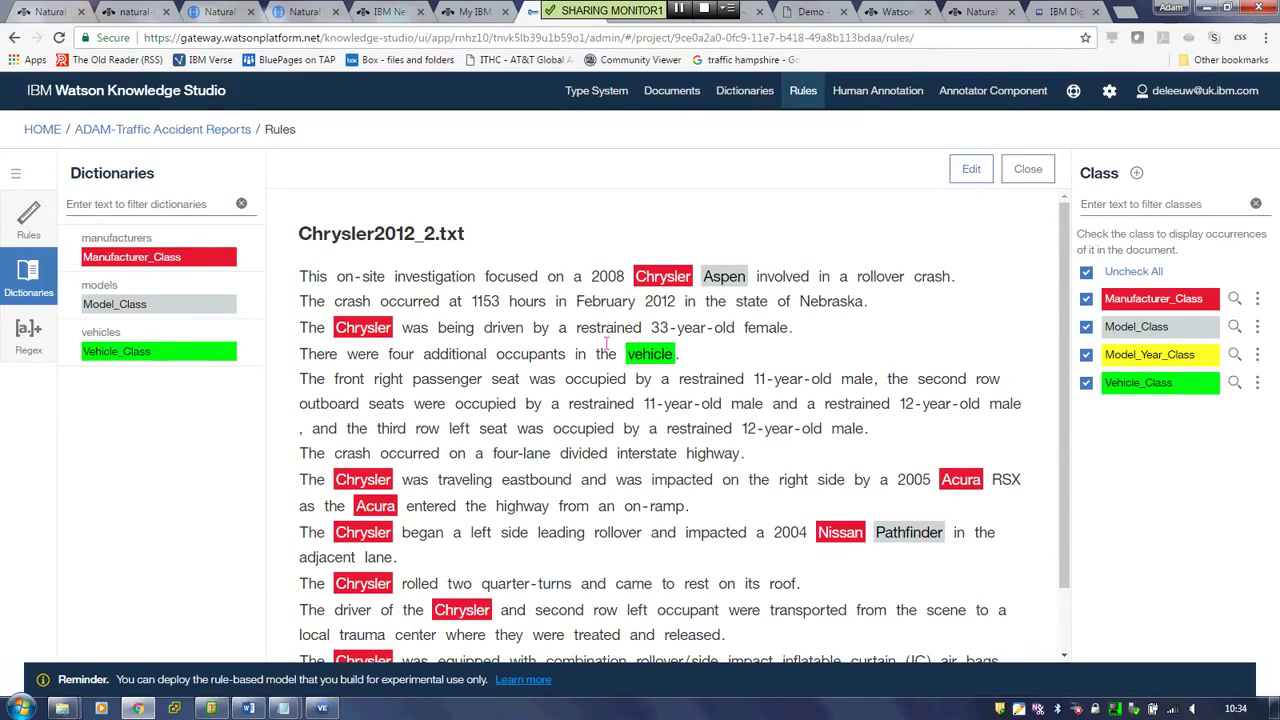
{"action": "left_click", "coordinate": [607, 277]}
{"action": "left_click", "coordinate": [663, 277]}
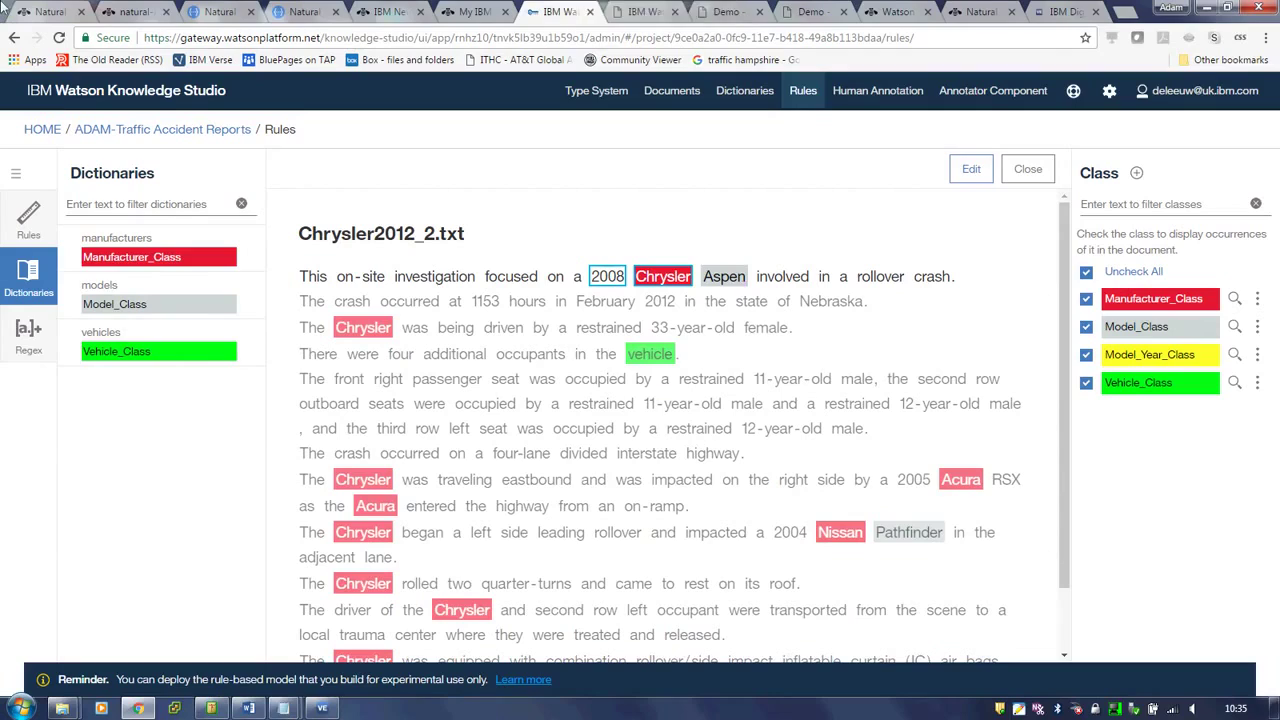
{"action": "left_click", "coordinate": [738, 281]}
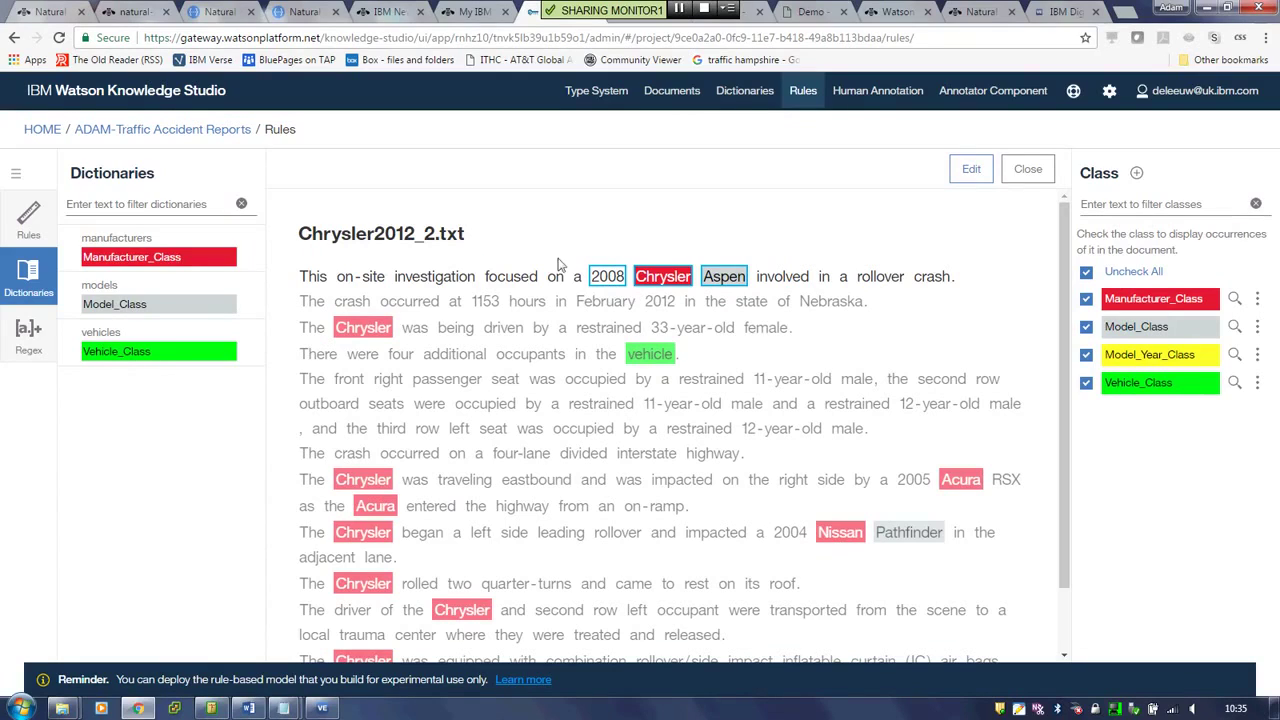
Add a rule named MODEL_YEAR_RULE from the selected tokens and assign Model_Year_Class to the 2008 token's cell.
{"action": "left_click", "coordinate": [28, 225]}
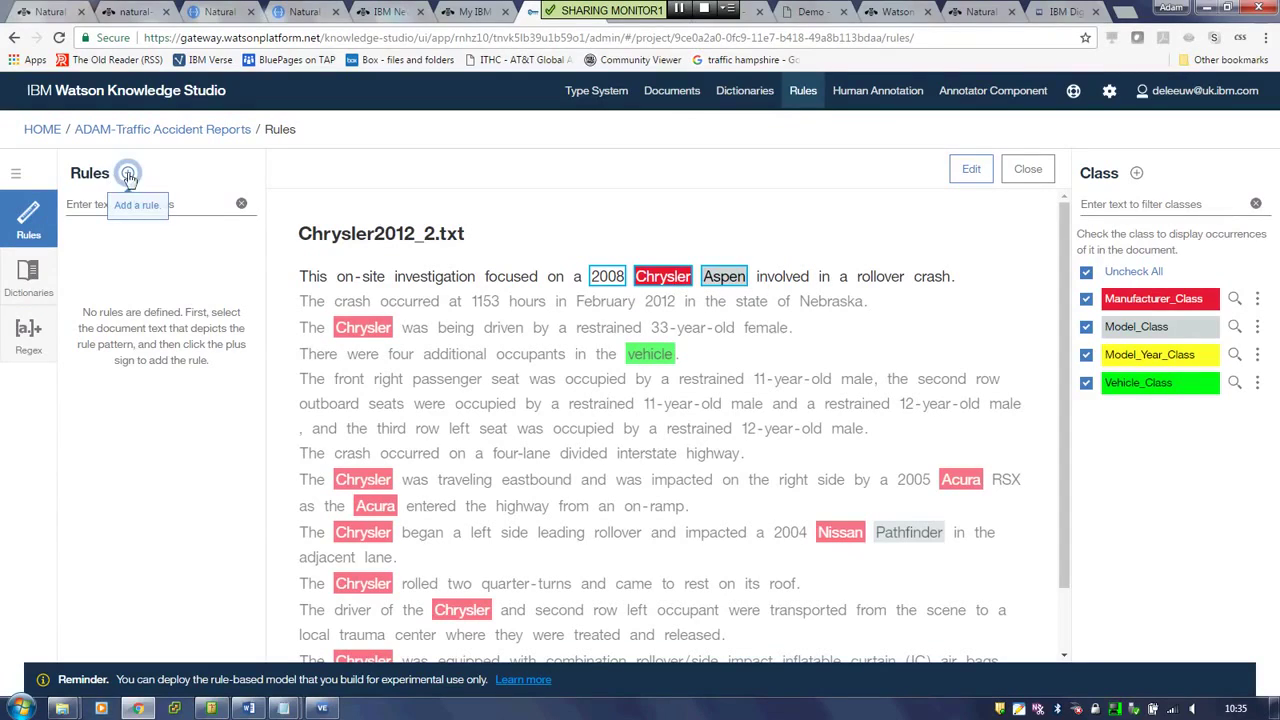
{"action": "left_click", "coordinate": [128, 175]}
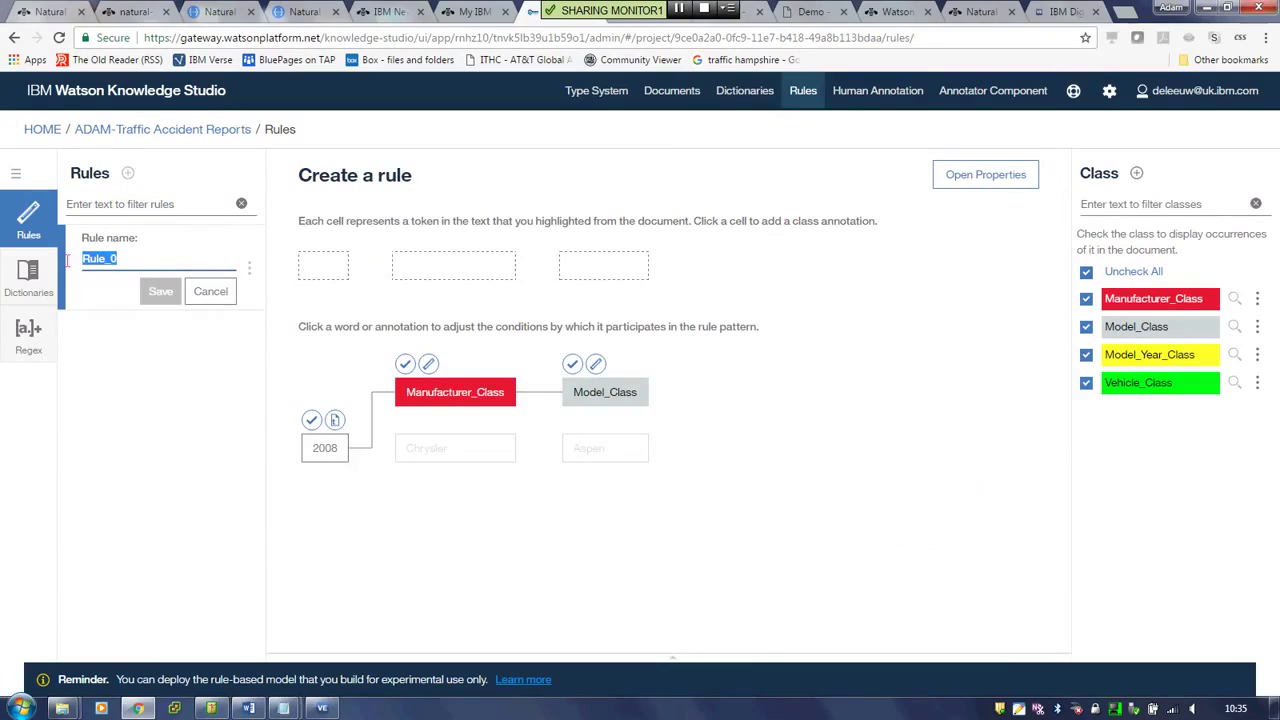
{"action": "type", "text": "MODEL_YEAR_RULE"}
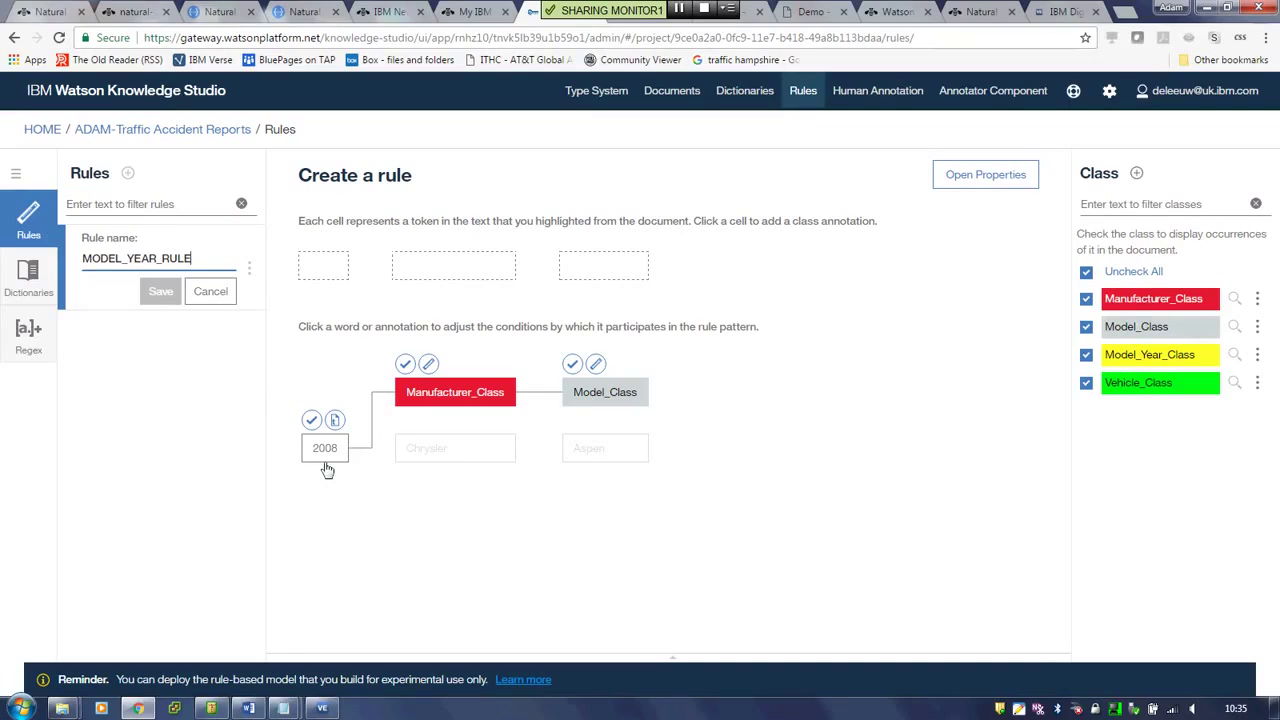
{"action": "left_click", "coordinate": [338, 276]}
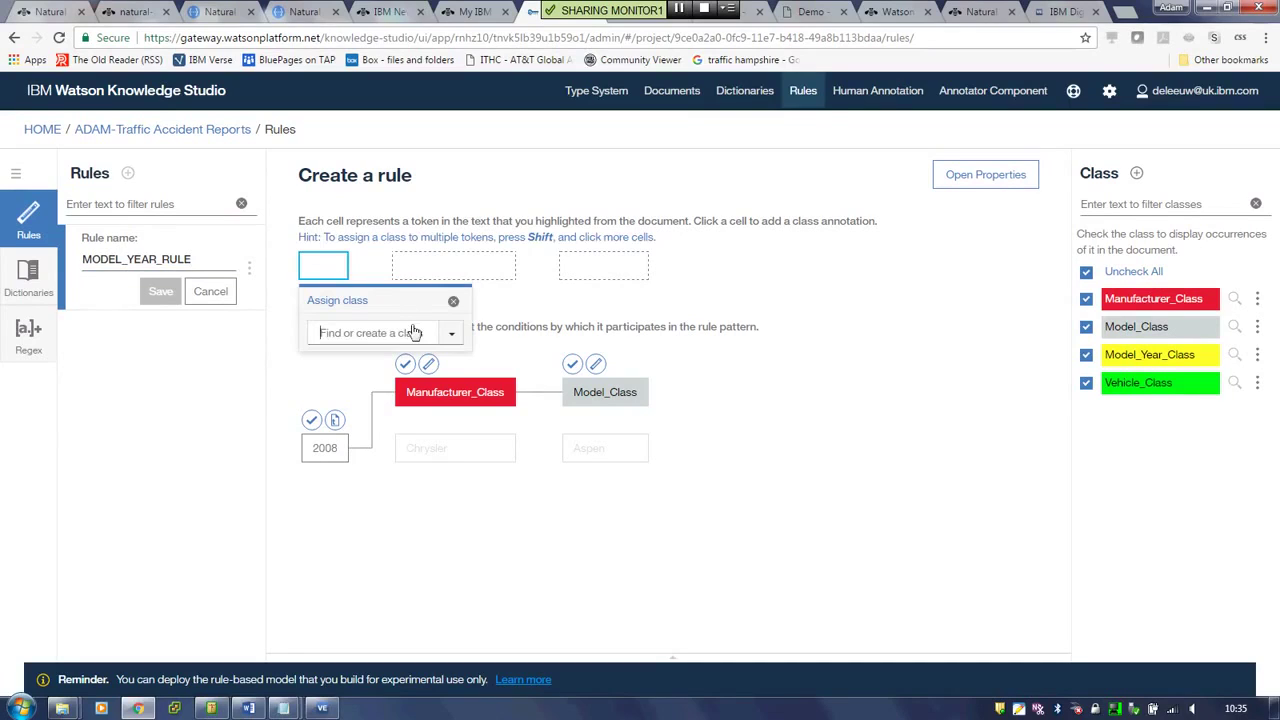
{"action": "left_click", "coordinate": [453, 338]}
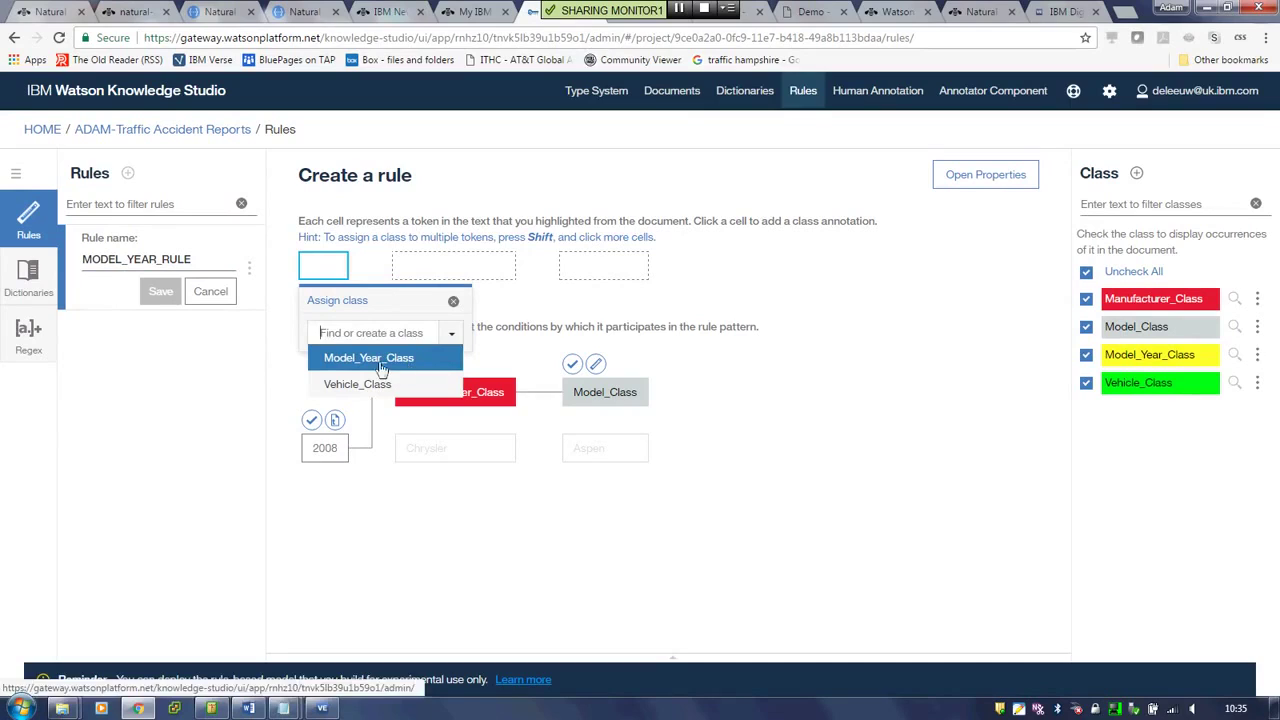
{"action": "left_click", "coordinate": [413, 358]}
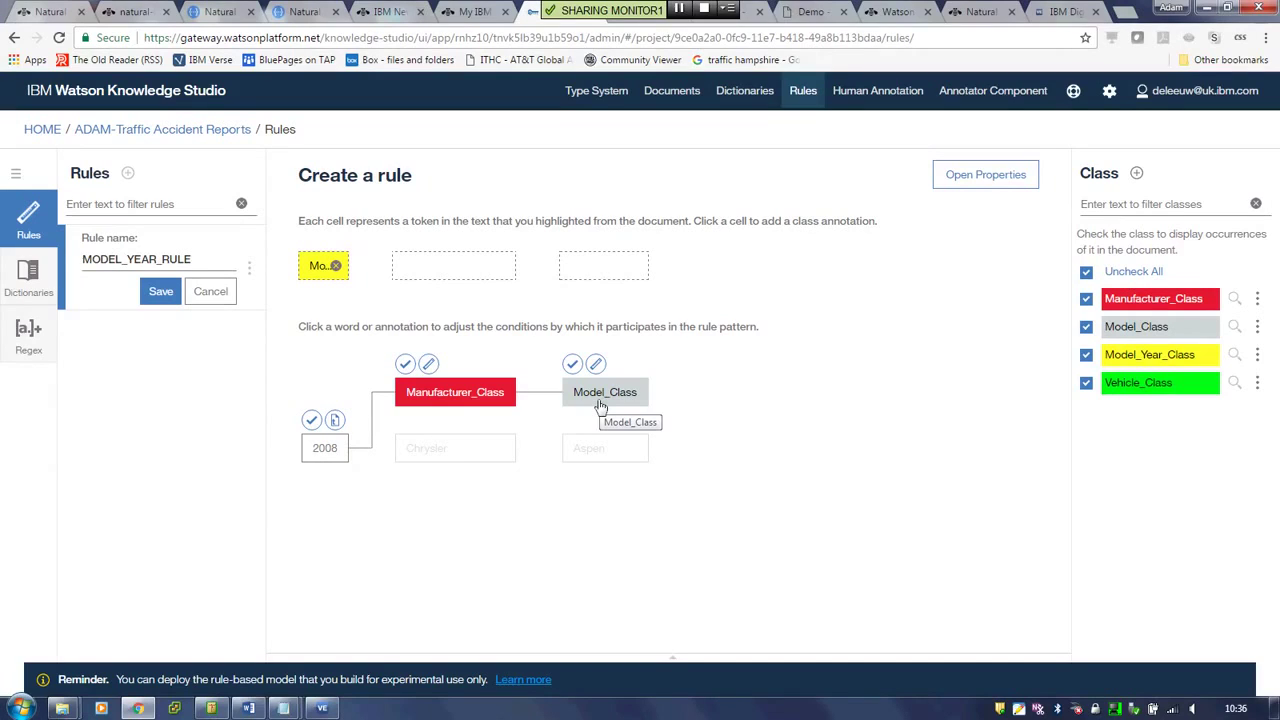
Make the 2008 token match on numeral part of speech and length 4 rather than its literal text, and save MODEL_YEAR_RULE.
{"action": "left_click", "coordinate": [330, 455]}
{"action": "left_click", "coordinate": [990, 186]}
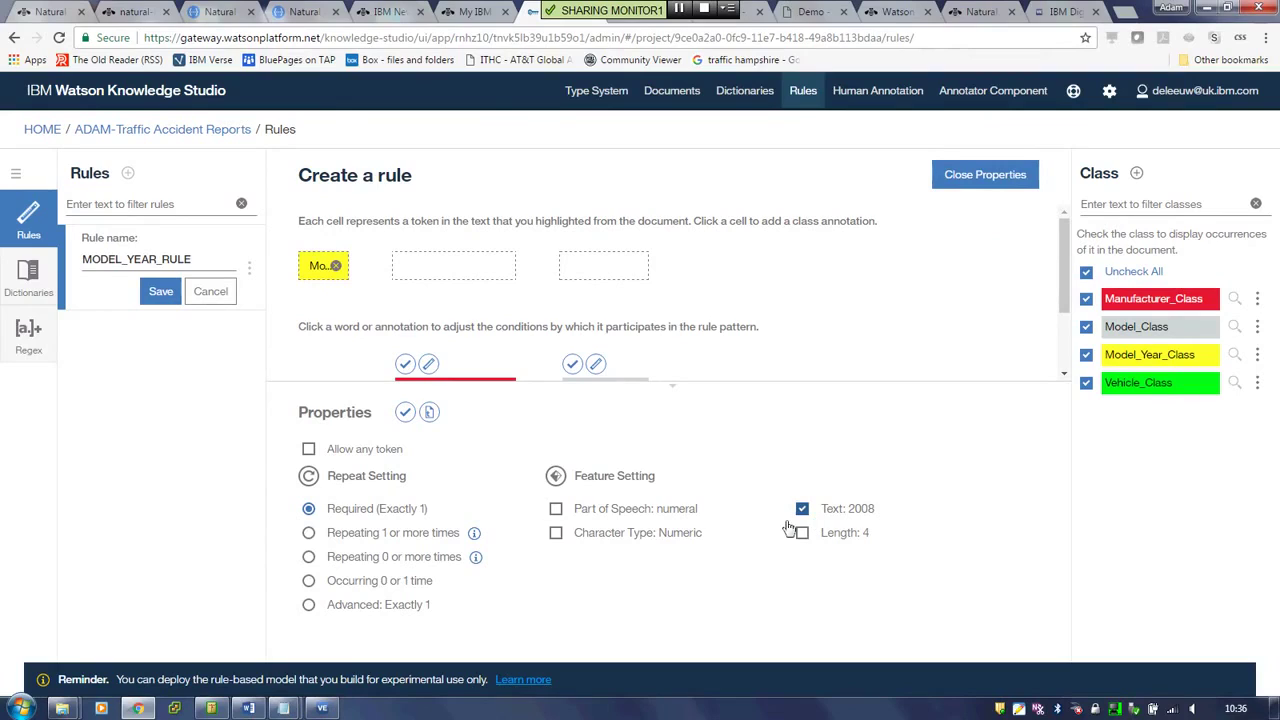
{"action": "left_click", "coordinate": [556, 509]}
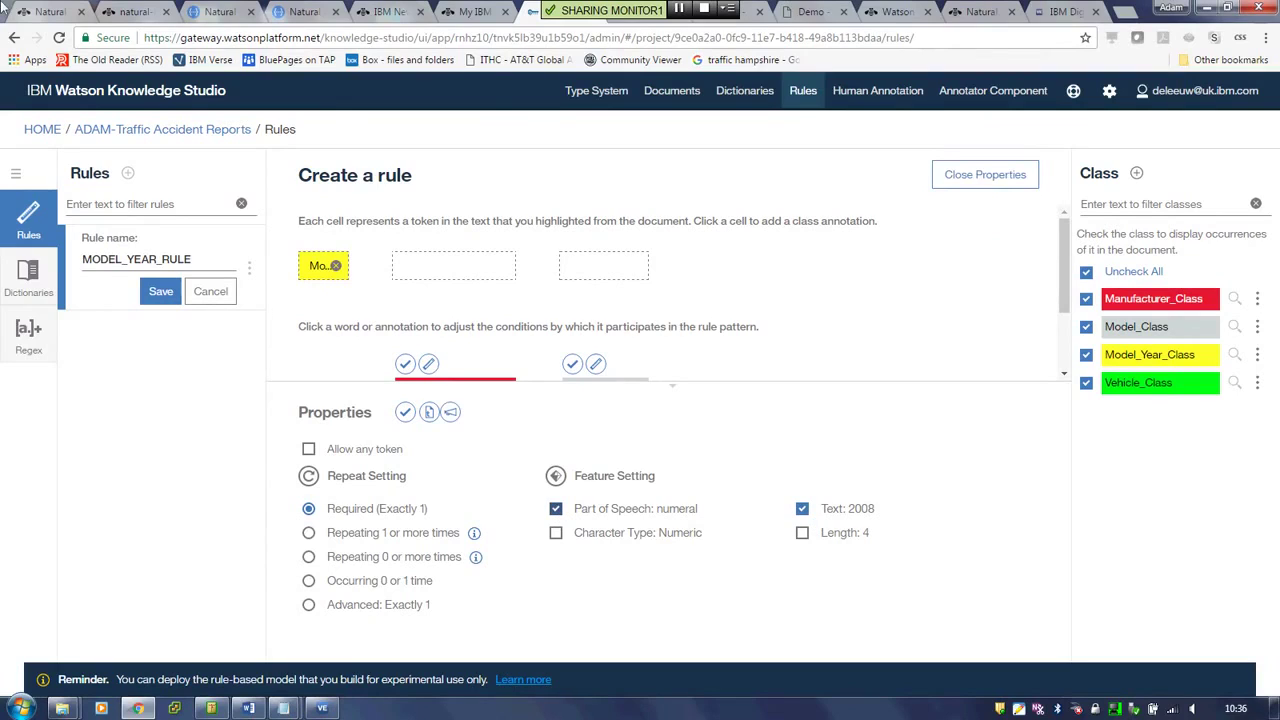
{"action": "left_click", "coordinate": [802, 532]}
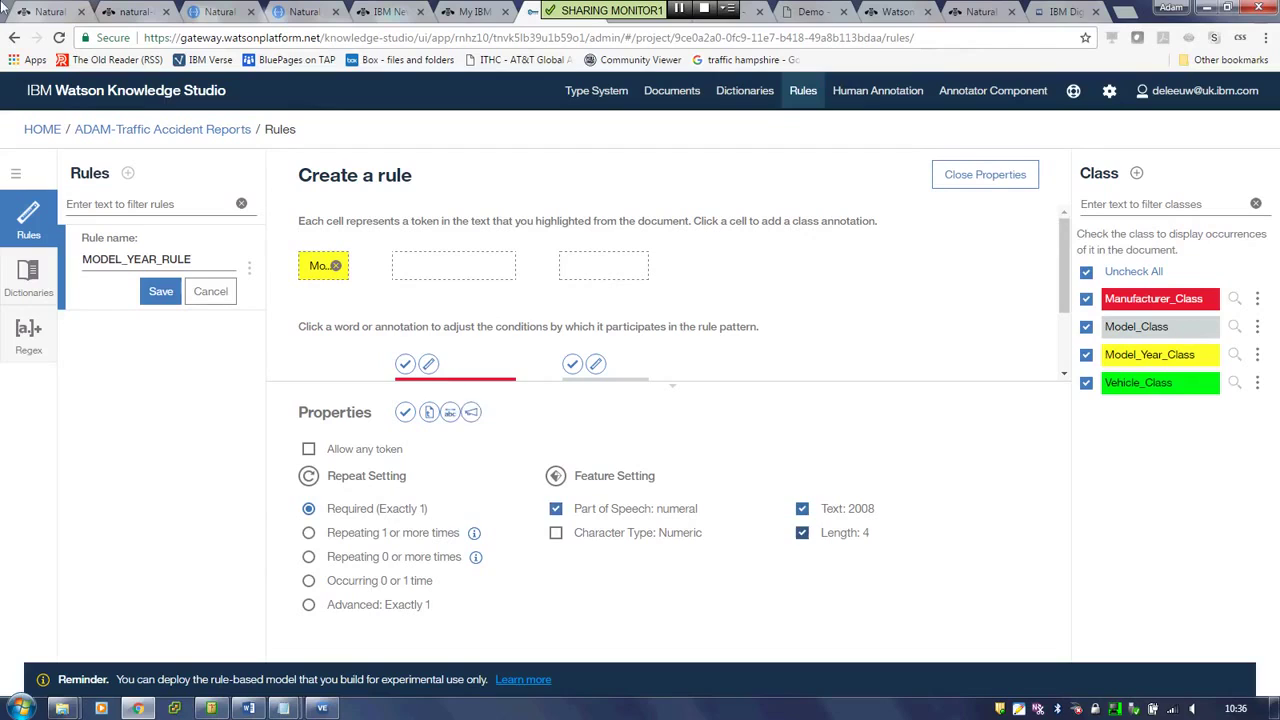
{"action": "left_click", "coordinate": [950, 172]}
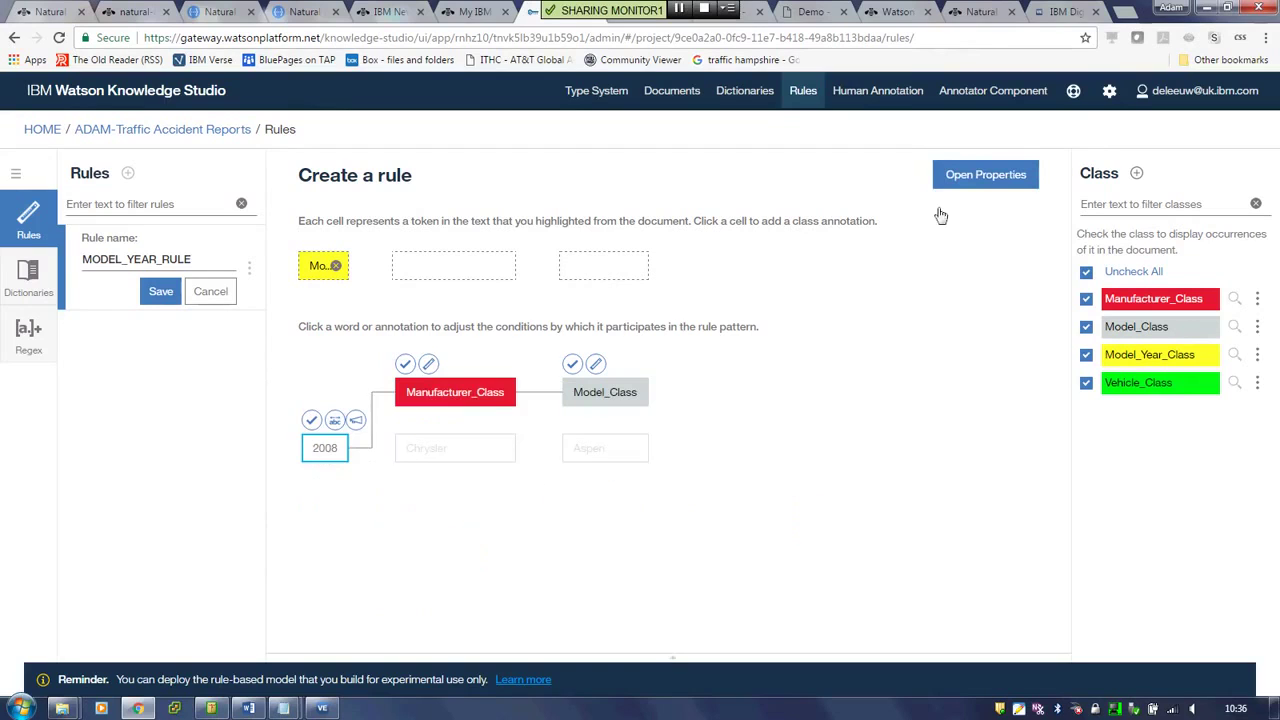
{"action": "left_click", "coordinate": [162, 292]}
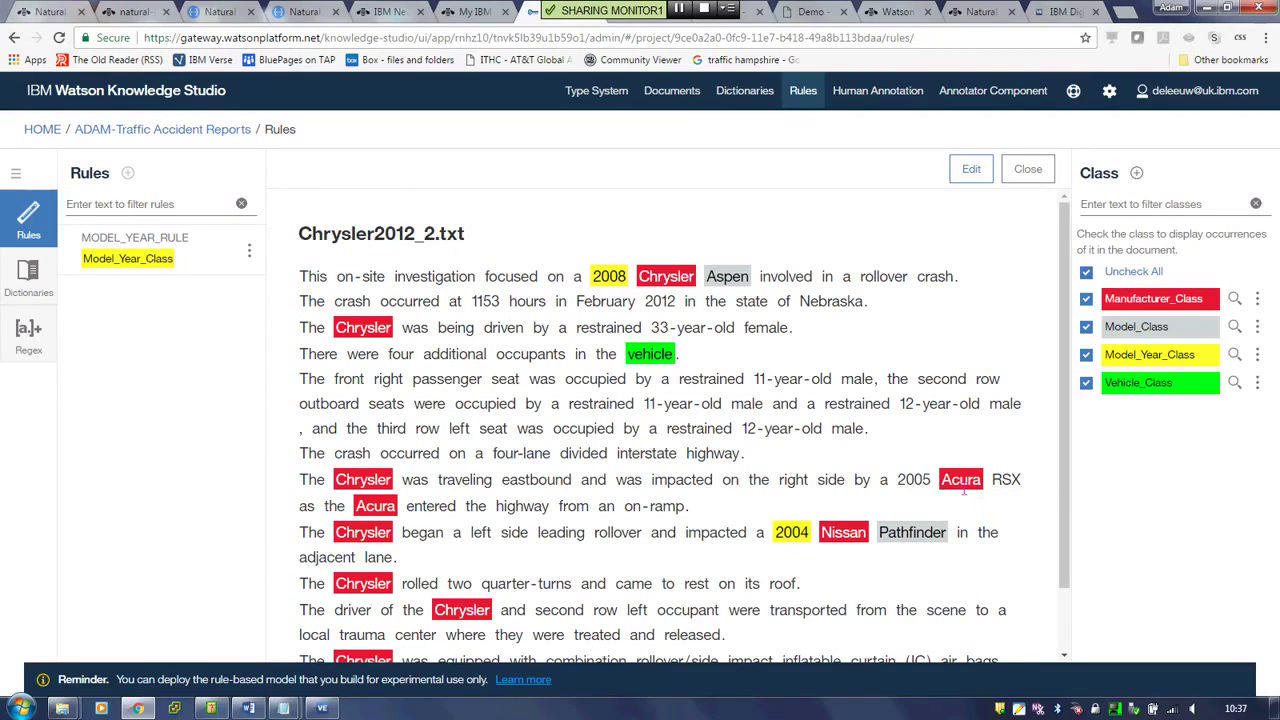
Edit MODEL_YEAR_RULE so that its Model_Class element is set to occurring 0 or 1 time, and save the rule.
{"action": "mouse_move", "coordinate": [963, 491]}
{"action": "left_click", "coordinate": [971, 169]}
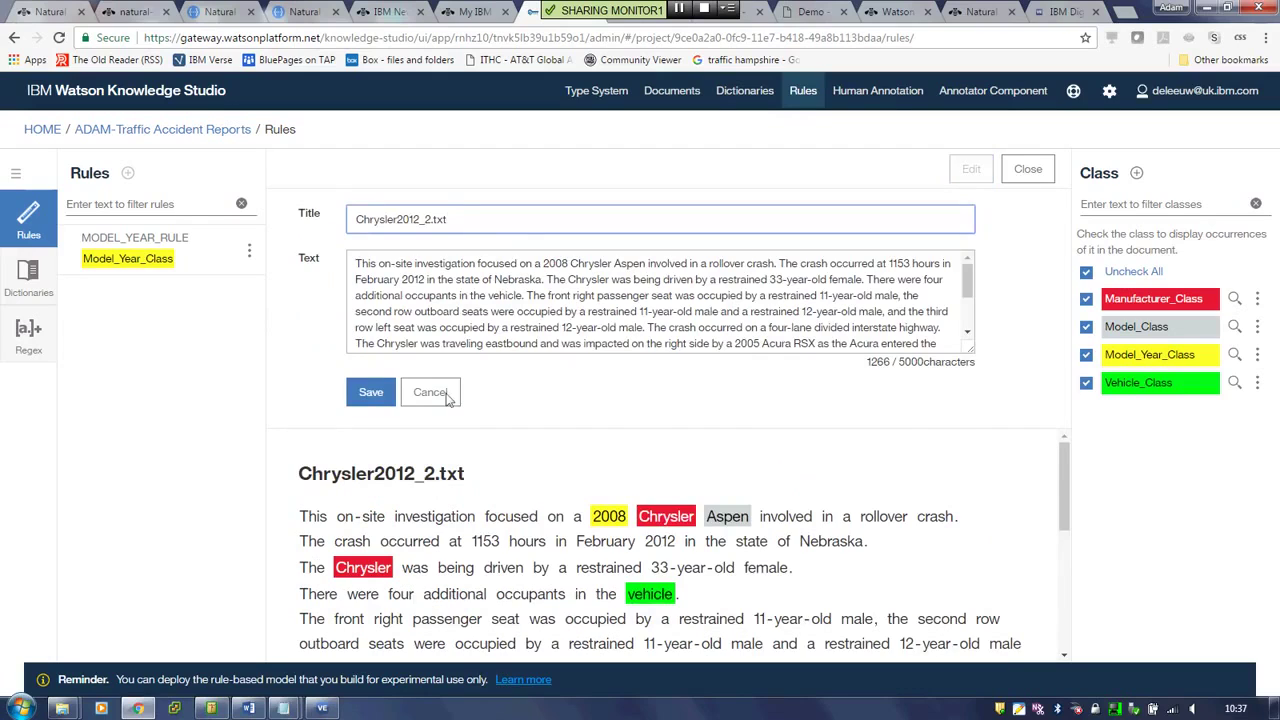
{"action": "left_click", "coordinate": [158, 256]}
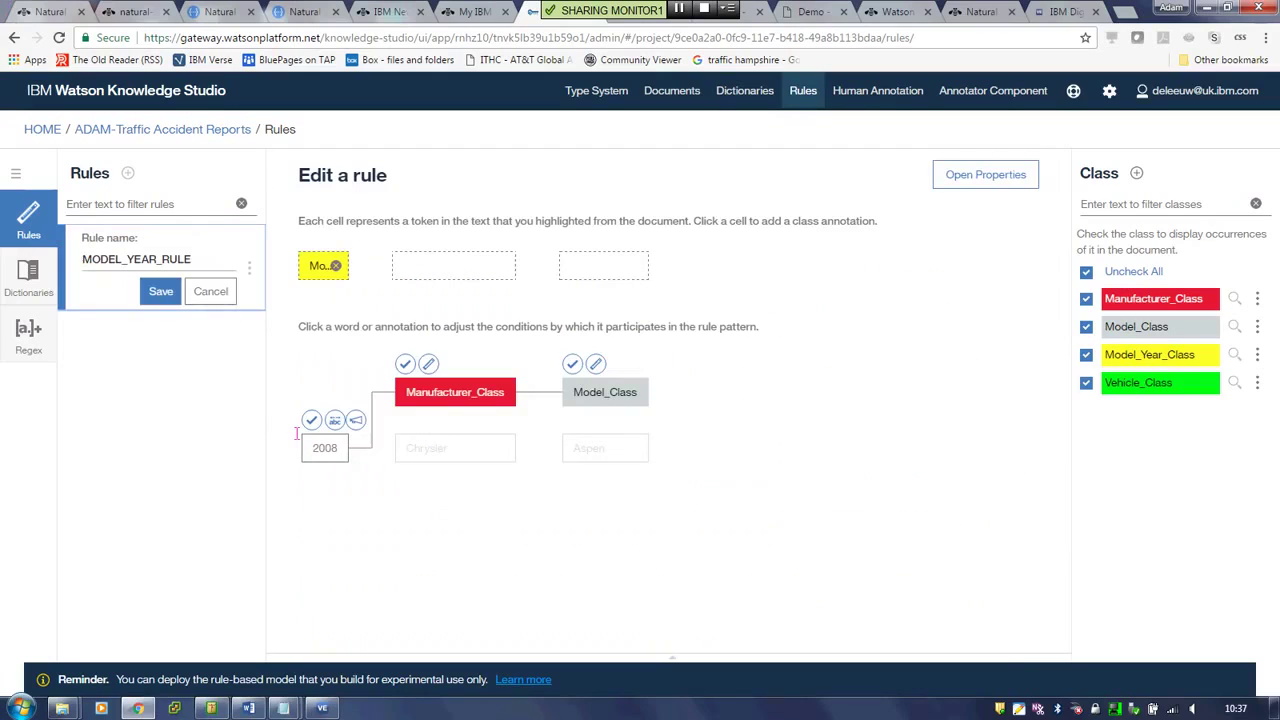
{"action": "left_click", "coordinate": [595, 396]}
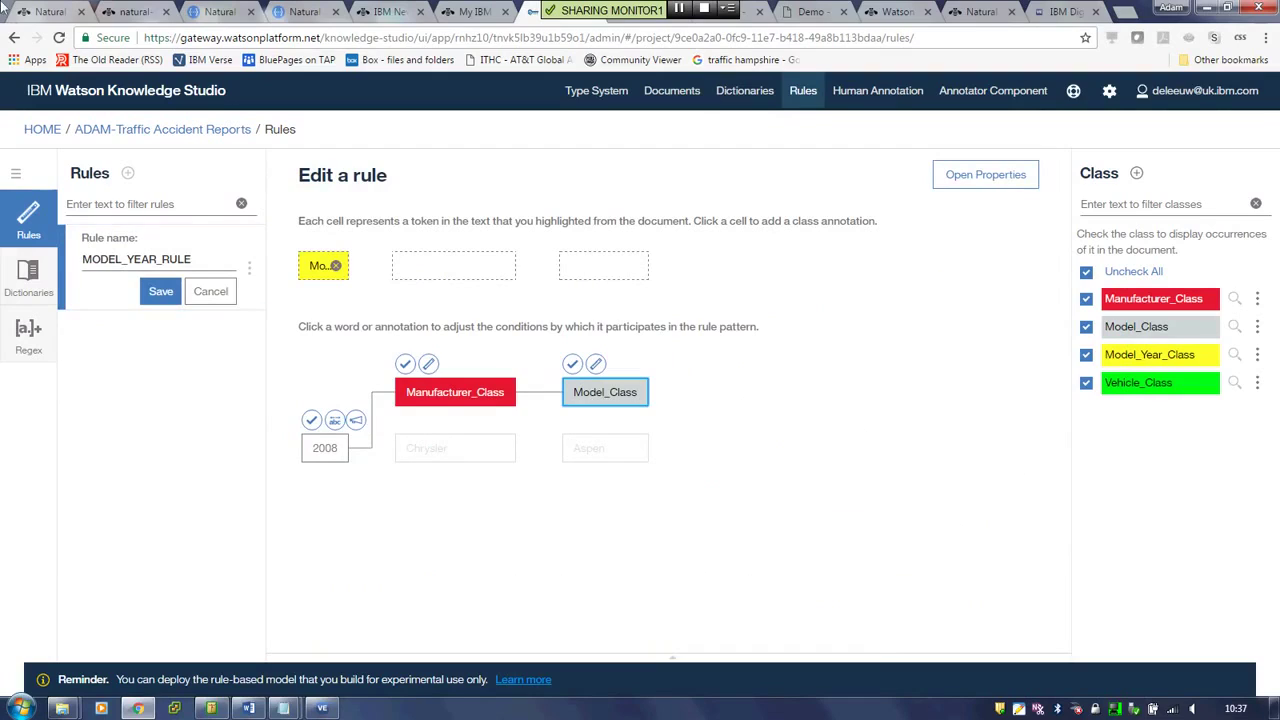
{"action": "left_click", "coordinate": [966, 182]}
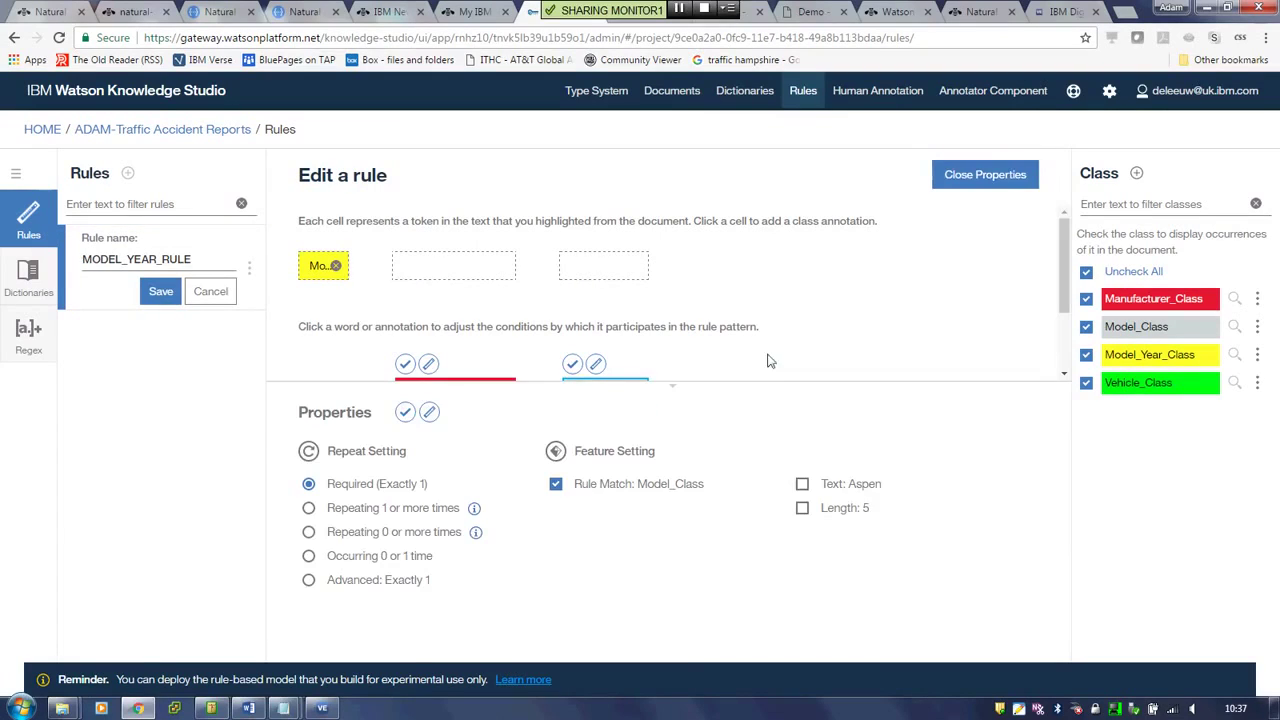
{"action": "left_click", "coordinate": [310, 558]}
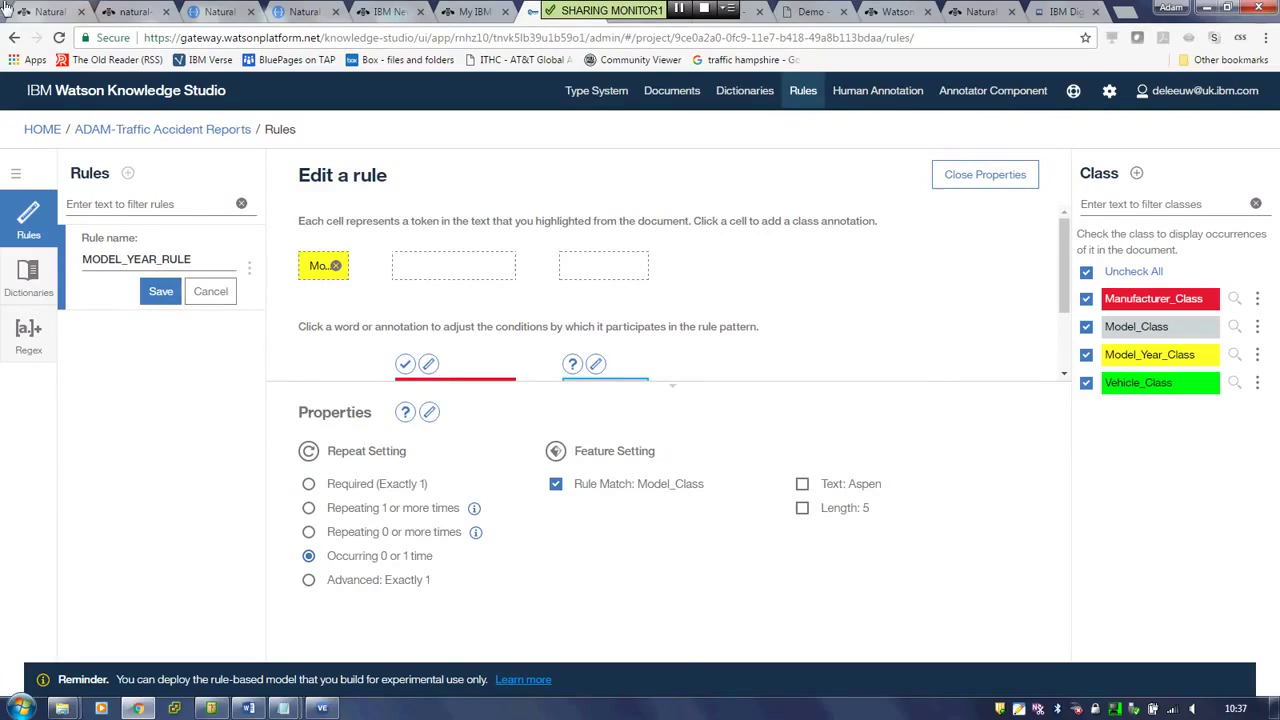
{"action": "left_click", "coordinate": [160, 291]}
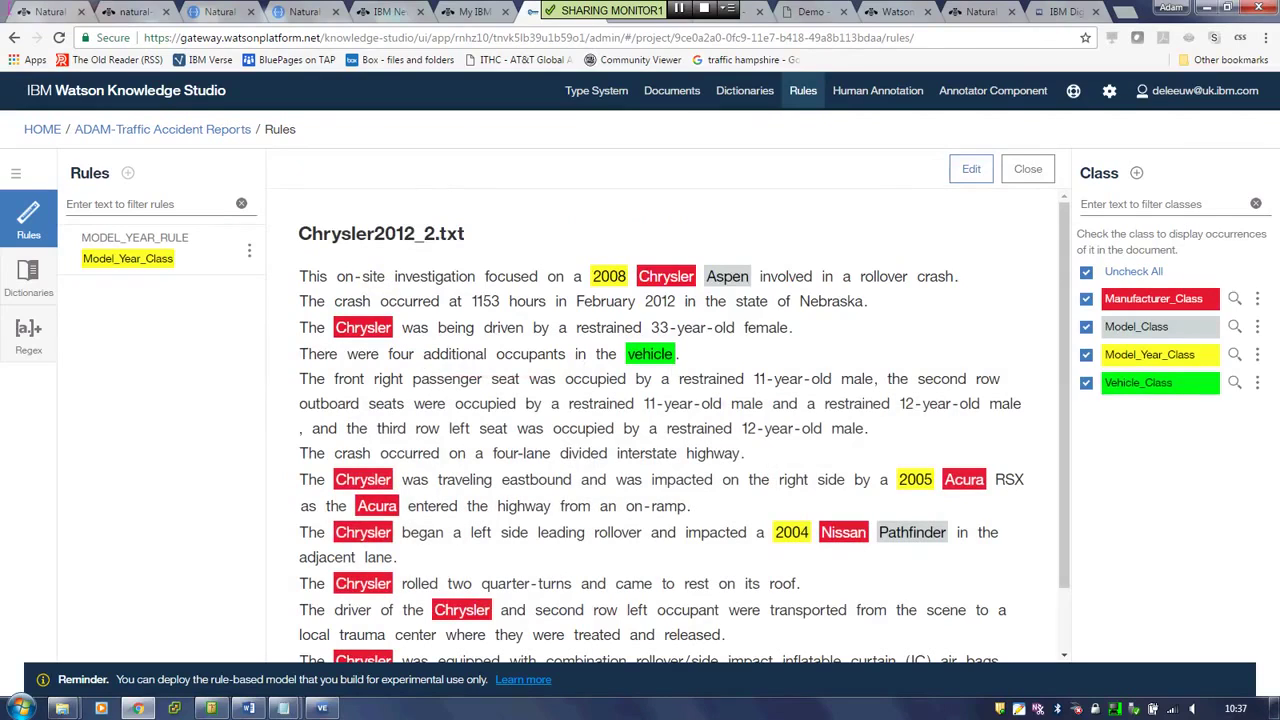
{"action": "scroll", "coordinate": [932, 414], "scroll_direction": "down", "scroll_amount": 2}
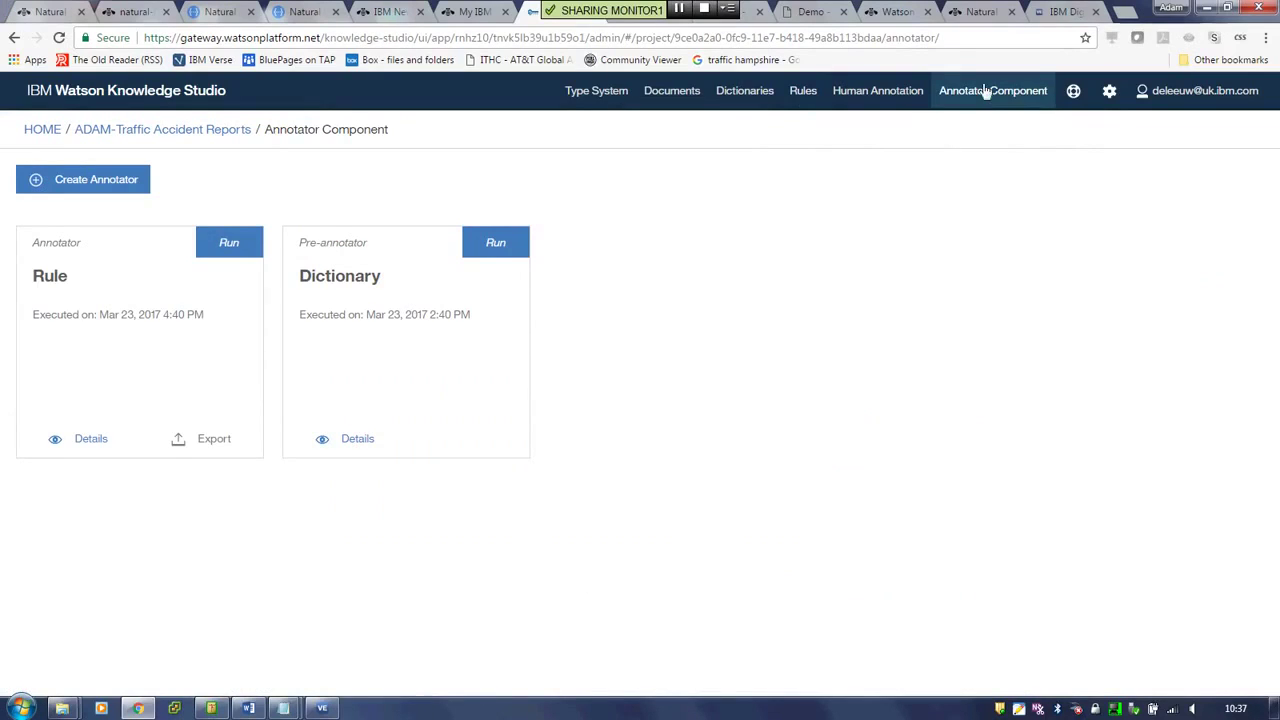
Review the annotator types that can be created and the Rule annotator's mapping of entity types to classes.
{"action": "left_click", "coordinate": [70, 187]}
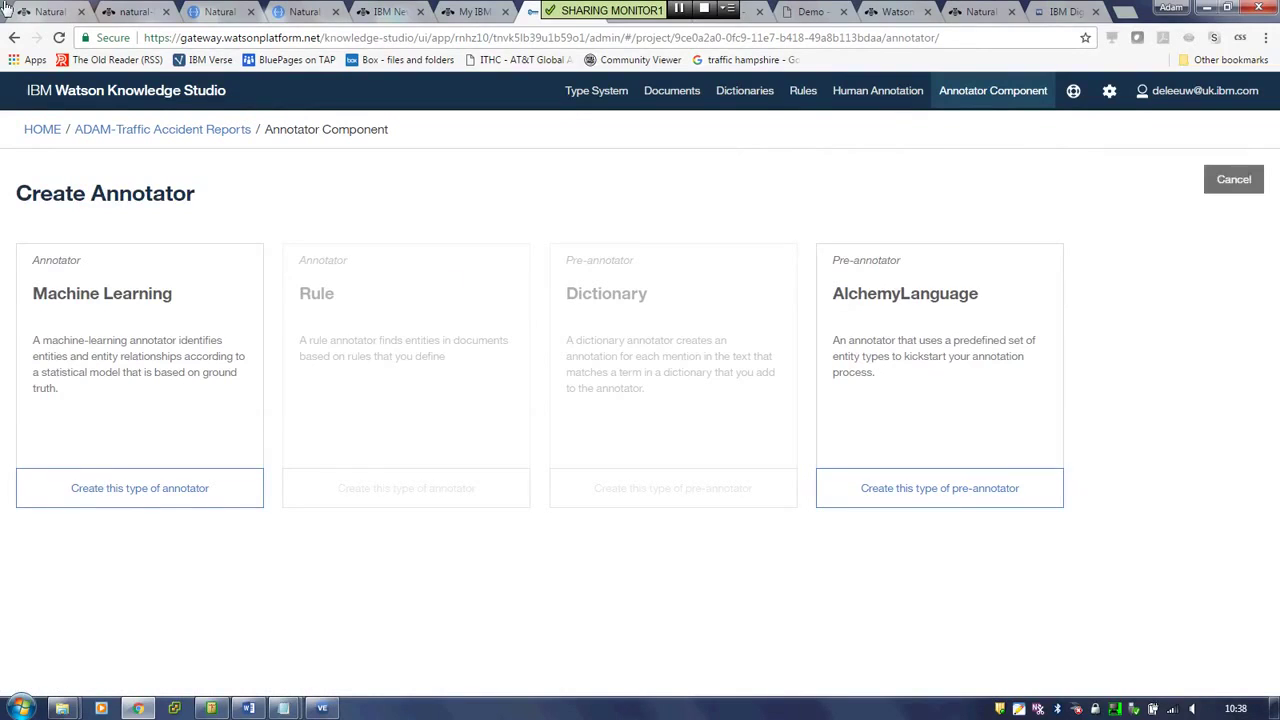
{"action": "left_click", "coordinate": [1233, 179]}
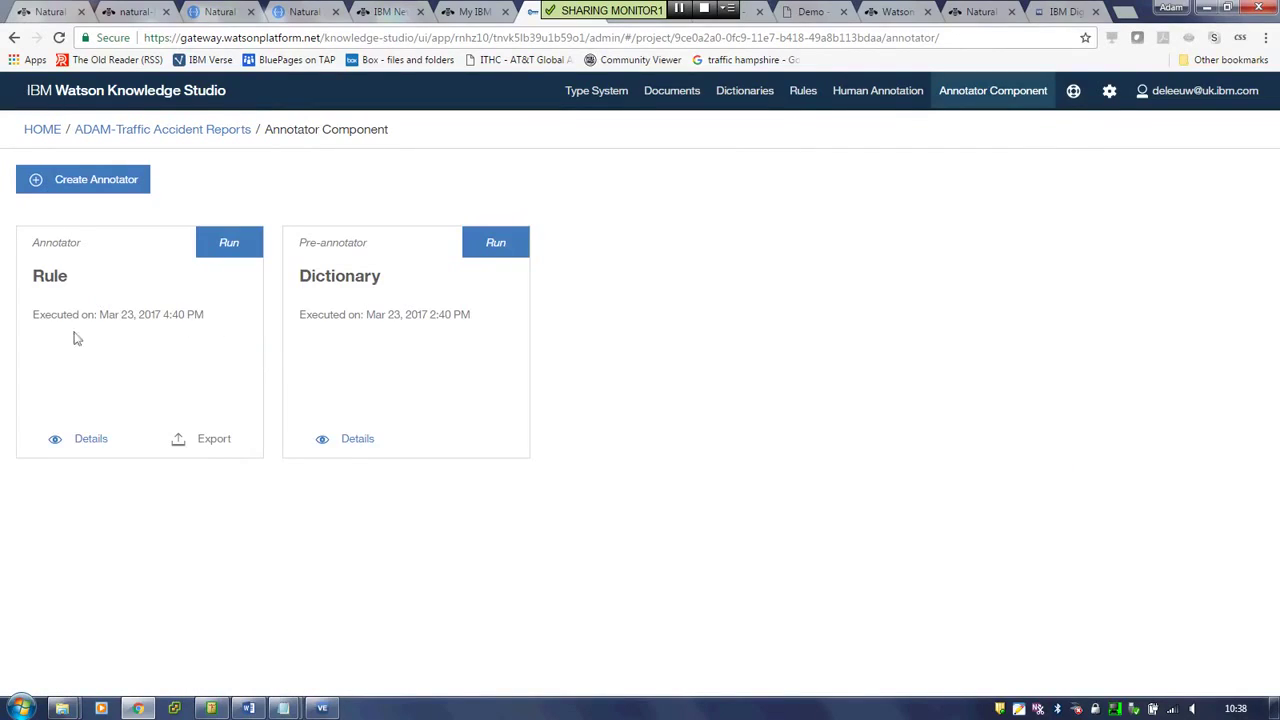
{"action": "left_click", "coordinate": [88, 444]}
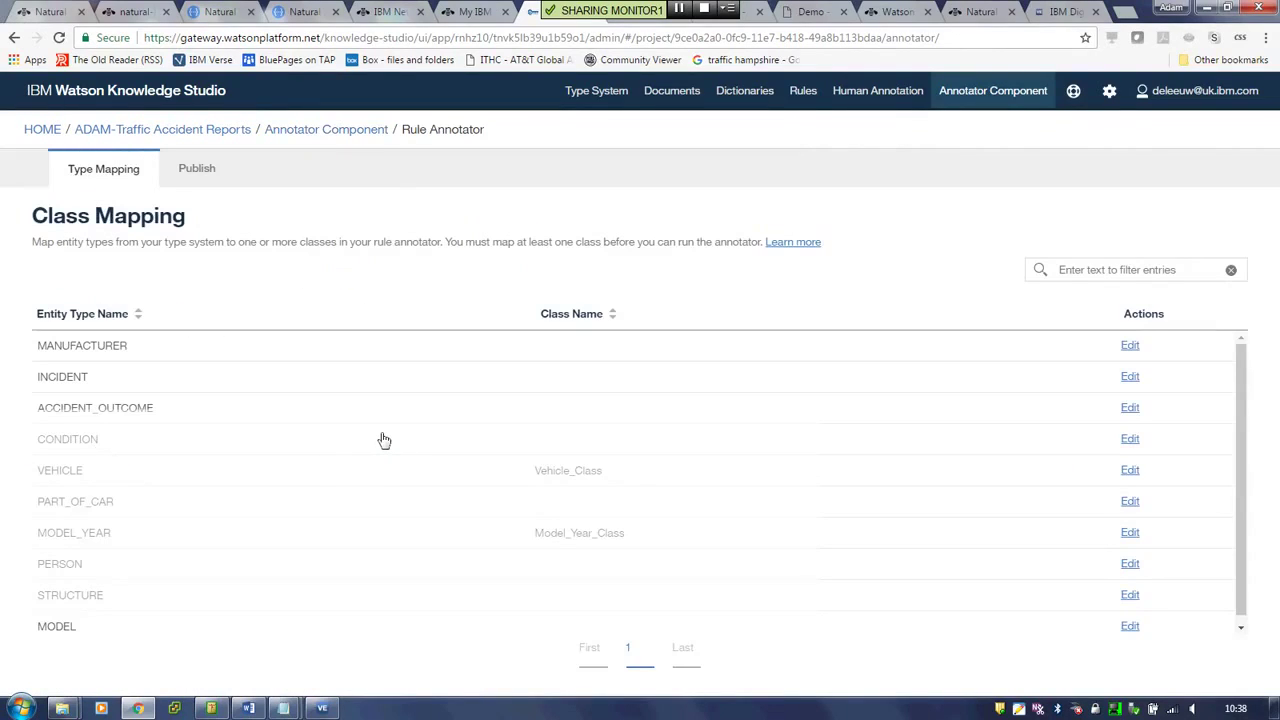
{"action": "scroll", "coordinate": [380, 439], "scroll_direction": "down", "scroll_amount": 1}
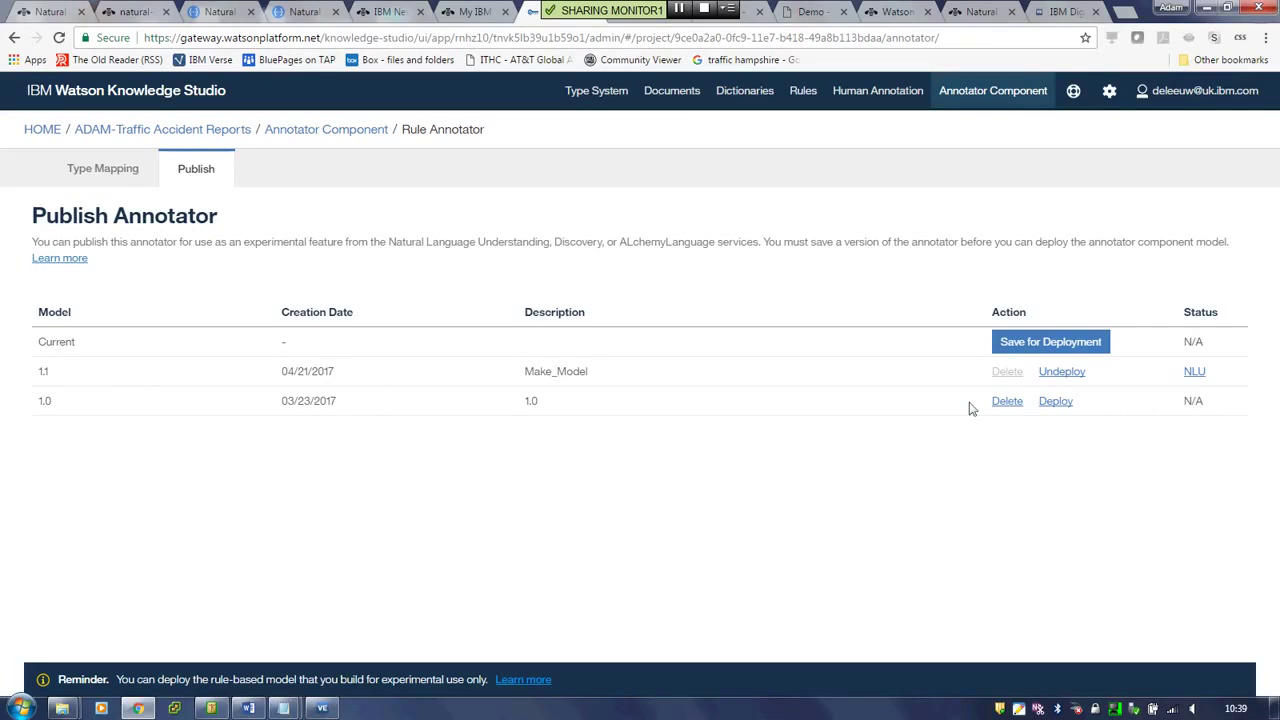
Look through the space and service instance settings for deploying model version 1.0 to Natural Language Understanding, without deploying it.
{"action": "left_click", "coordinate": [1056, 403]}
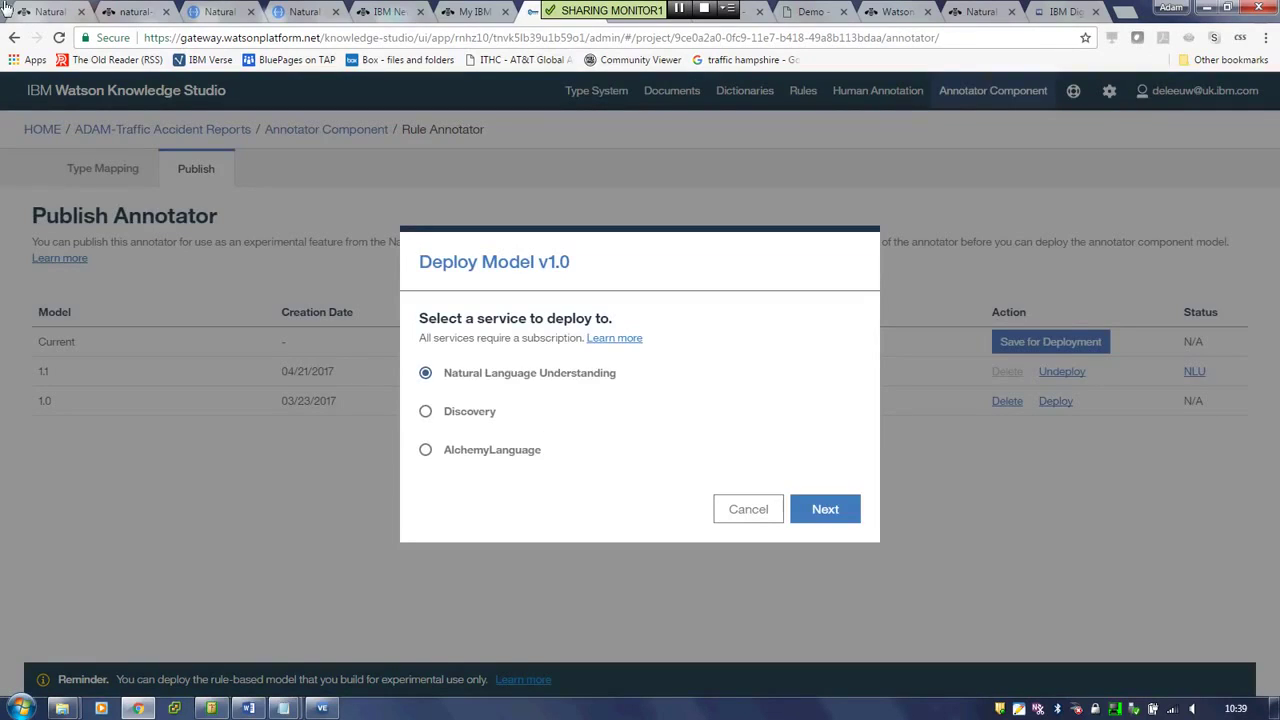
{"action": "left_click", "coordinate": [825, 509]}
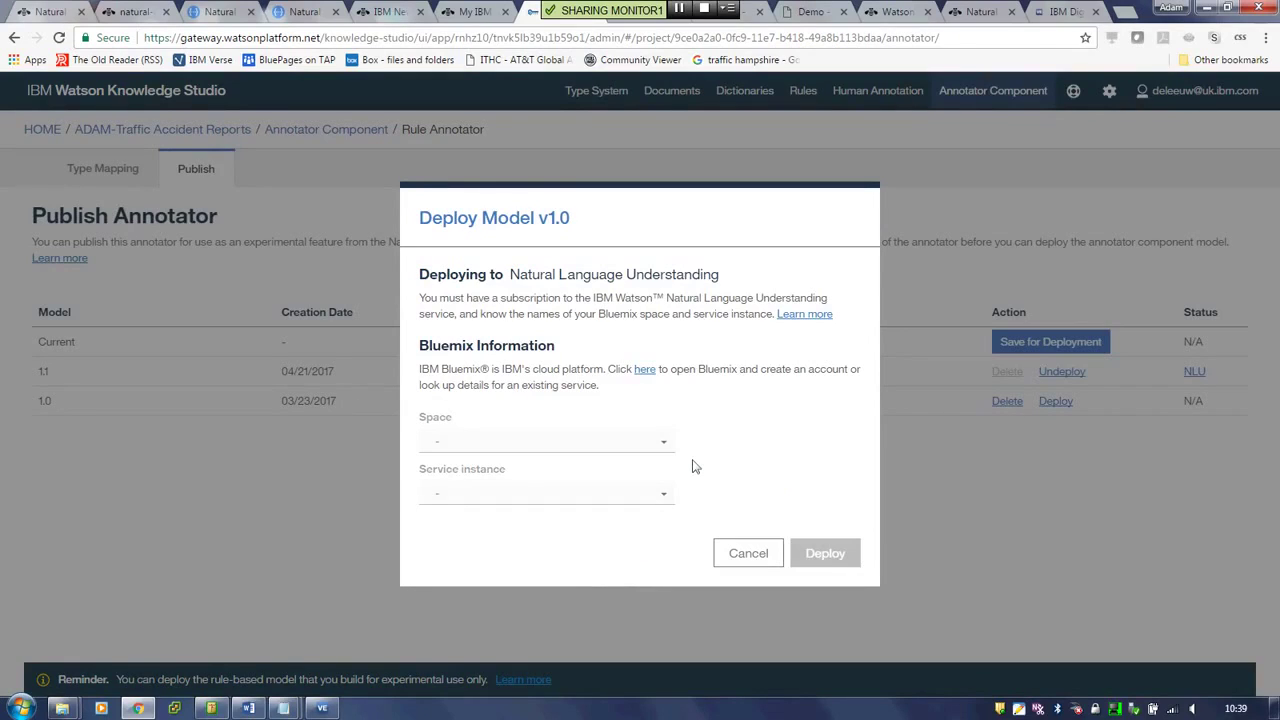
{"action": "left_click", "coordinate": [660, 486]}
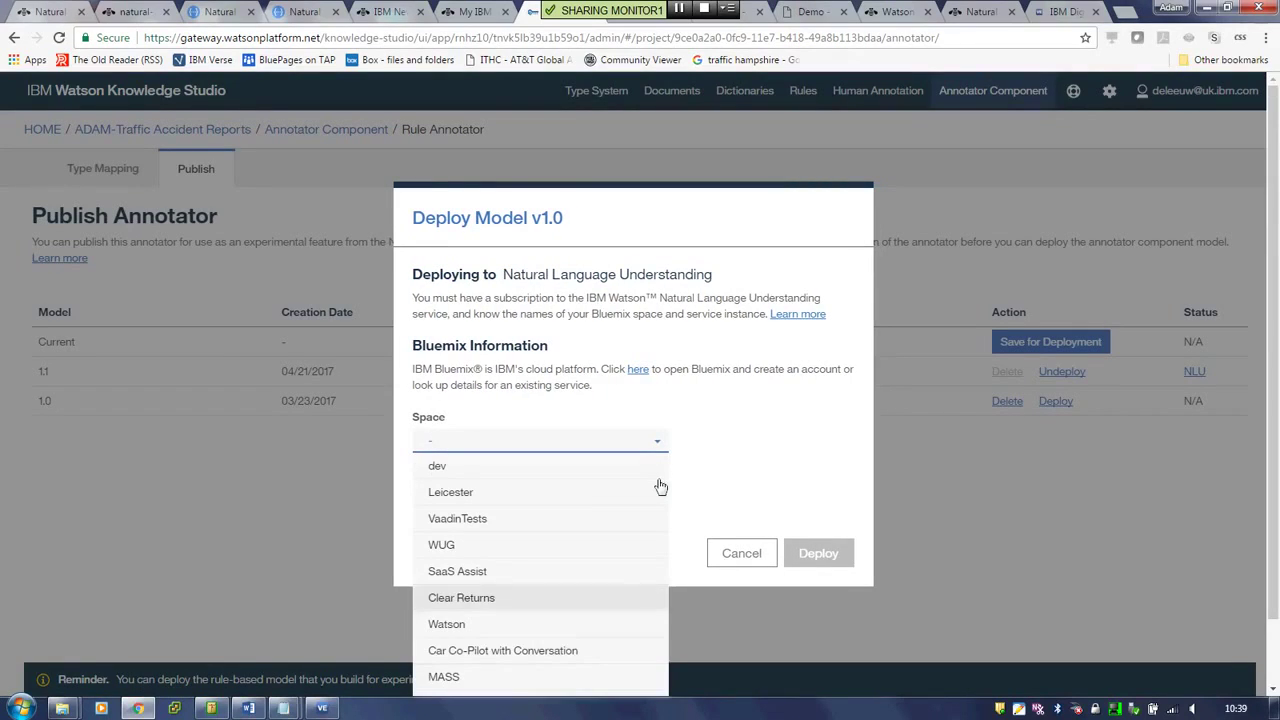
{"action": "left_click", "coordinate": [727, 458]}
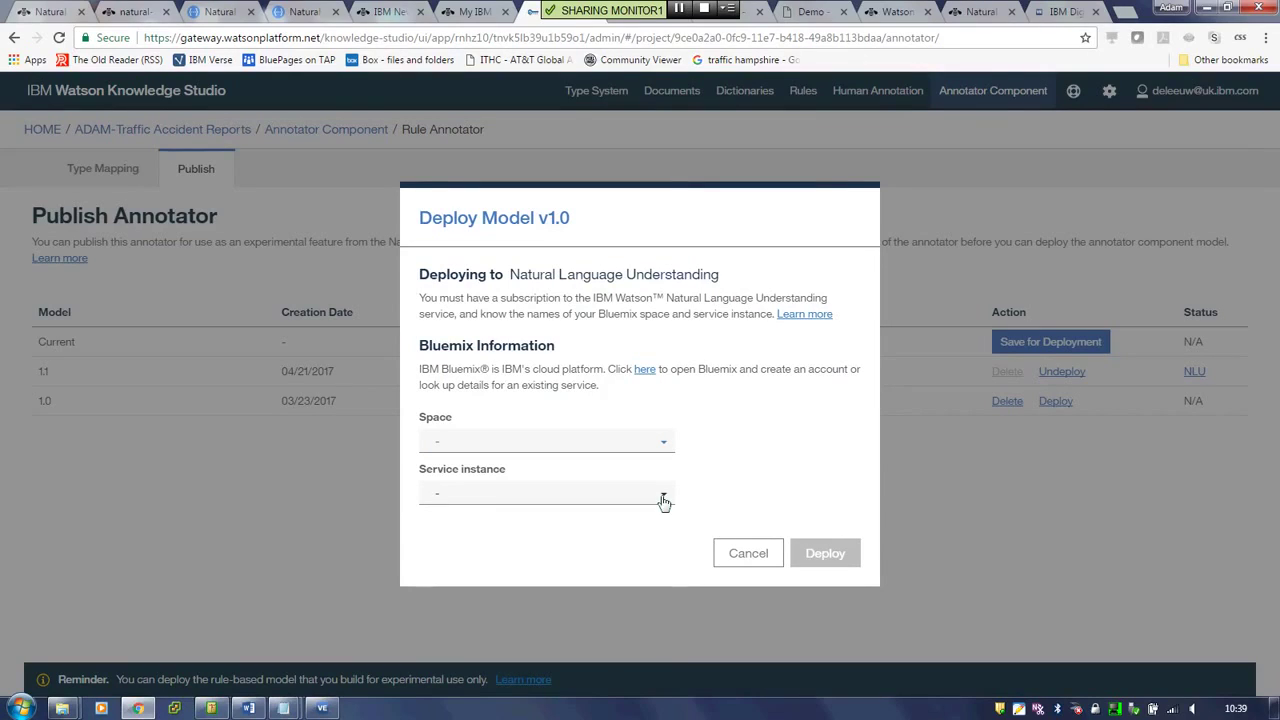
{"action": "left_click", "coordinate": [749, 563]}
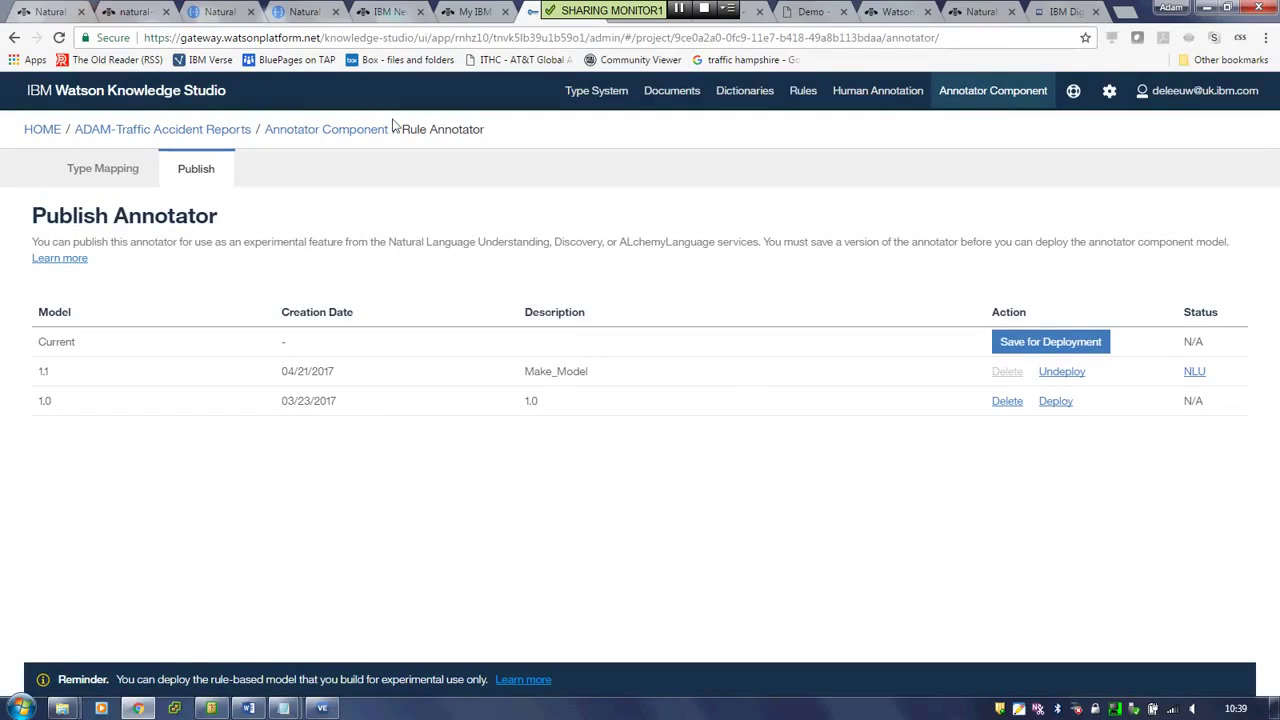
Find the analysis parameters in the Natural Language Understanding API explorer and copy the custom model ID from the Word notes.
{"action": "left_click", "coordinate": [220, 11]}
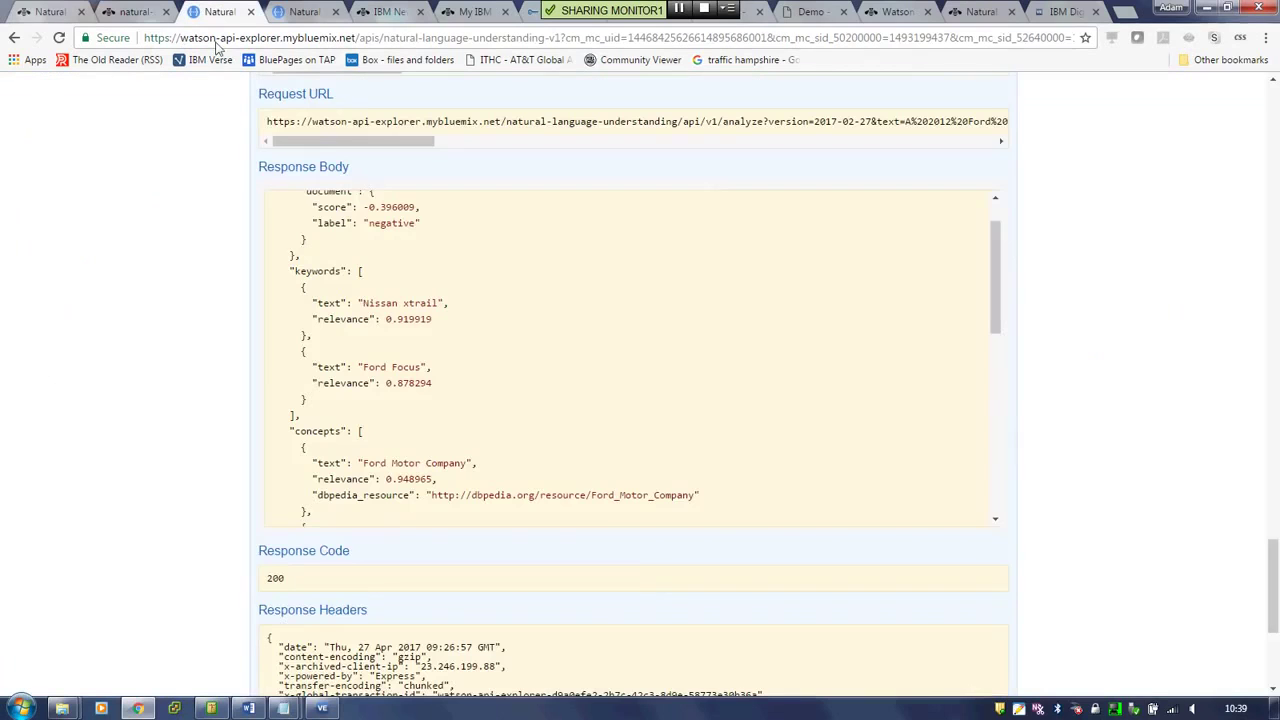
{"action": "scroll", "coordinate": [195, 330], "scroll_direction": "up", "scroll_amount": 10}
{"action": "scroll", "coordinate": [195, 330], "scroll_direction": "up", "scroll_amount": 8}
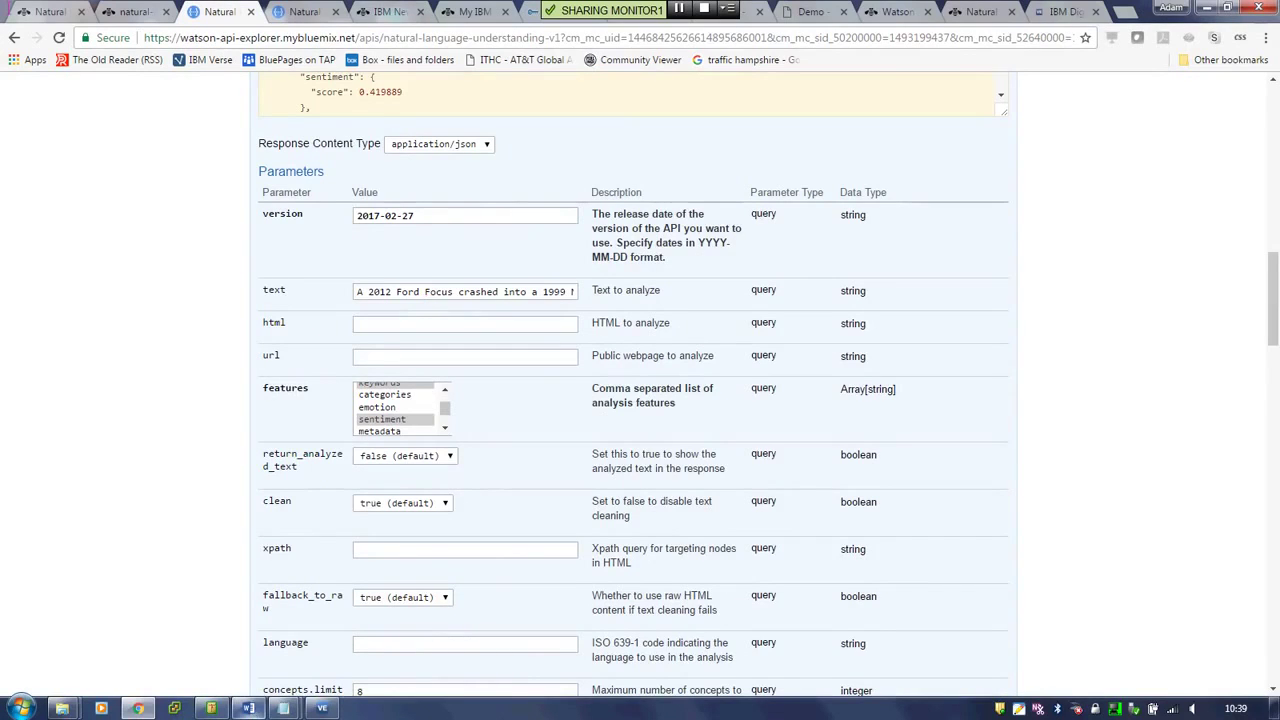
{"action": "key", "text": "alt+Tab"}
{"action": "left_click", "coordinate": [406, 279]}
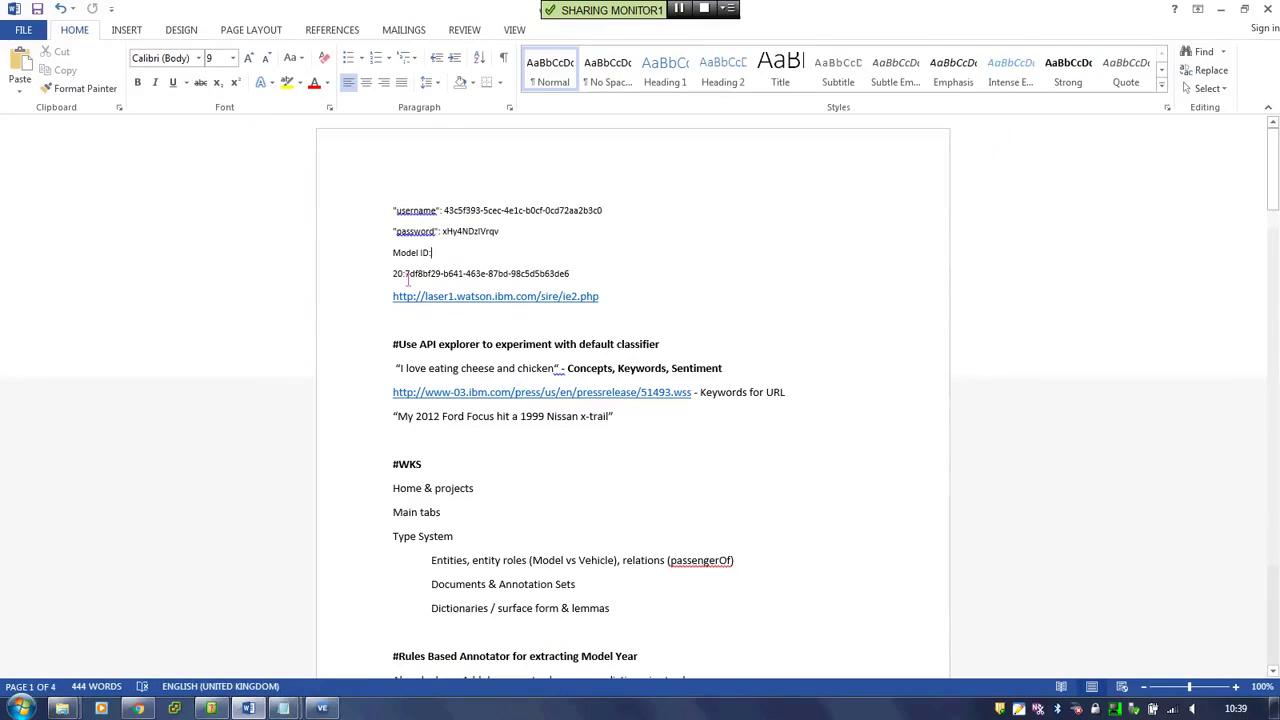
{"action": "left_click_drag", "start_coordinate": [394, 279], "coordinate": [572, 283]}
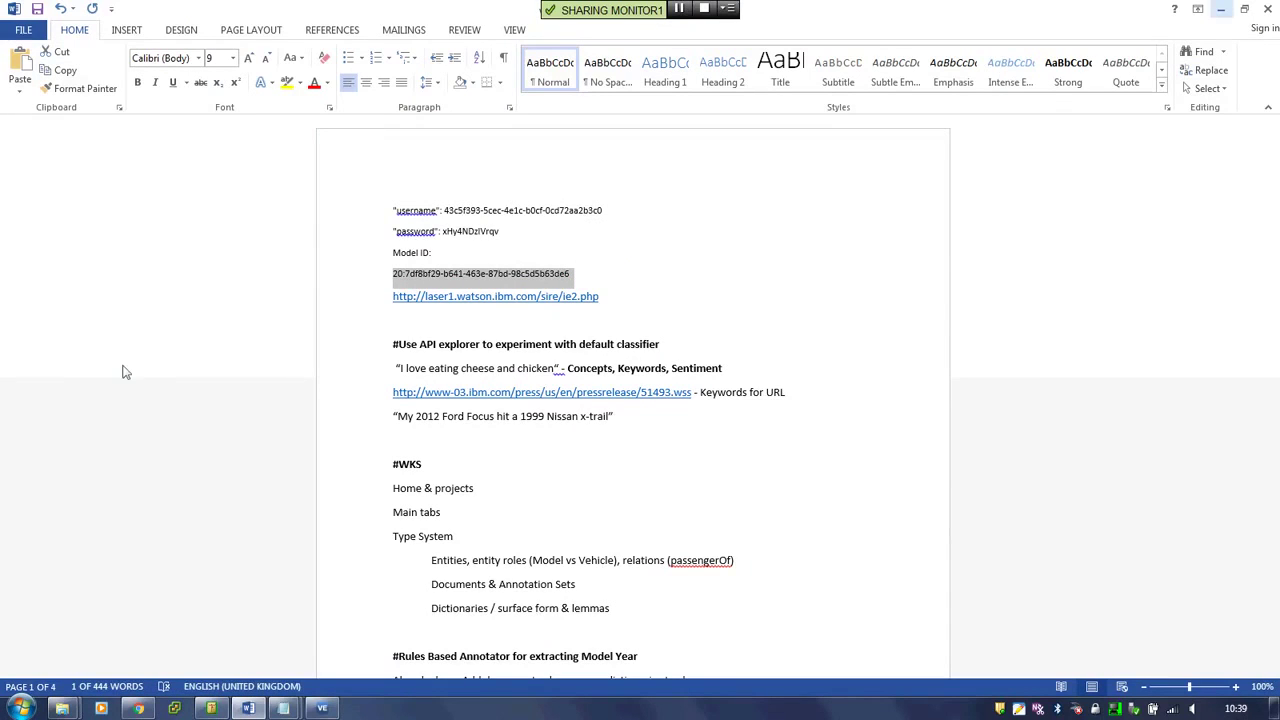
{"action": "key", "text": "alt+Tab"}
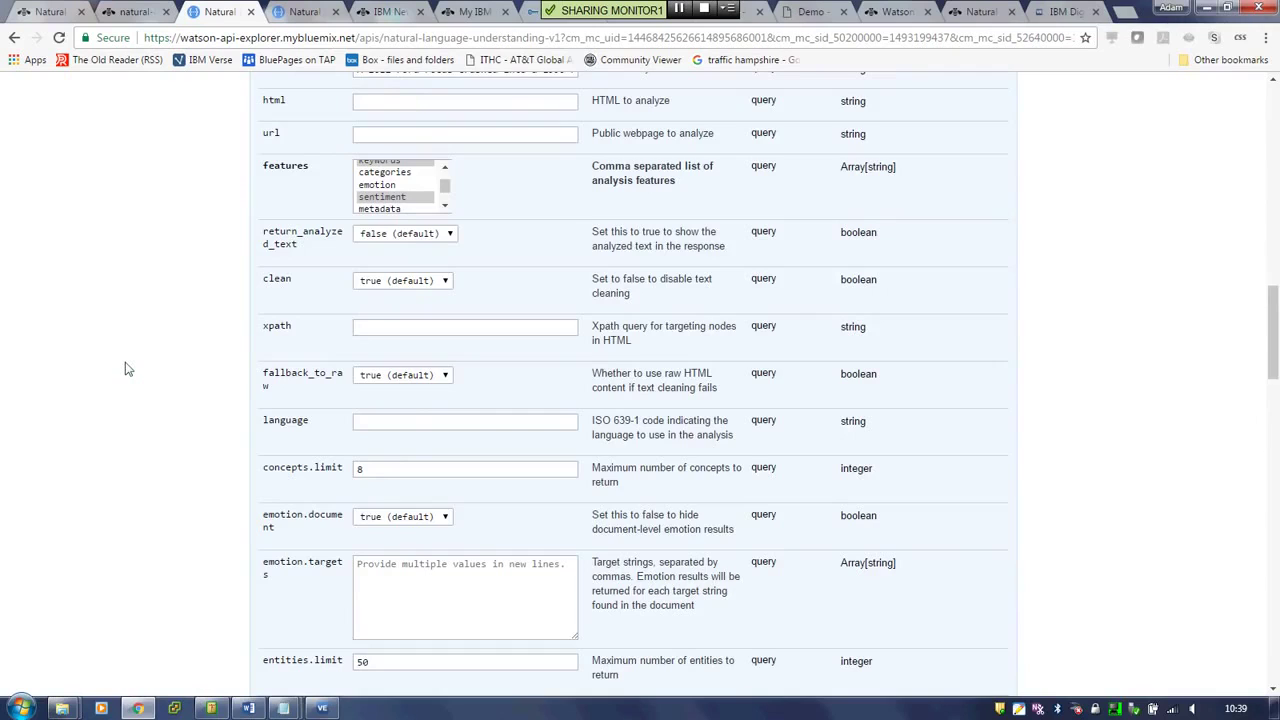
Enter the copied custom model ID as the entities.model parameter of the analyze request.
{"action": "scroll", "coordinate": [125, 369], "scroll_direction": "down", "scroll_amount": 1}
{"action": "scroll", "coordinate": [135, 372], "scroll_direction": "down", "scroll_amount": 1}
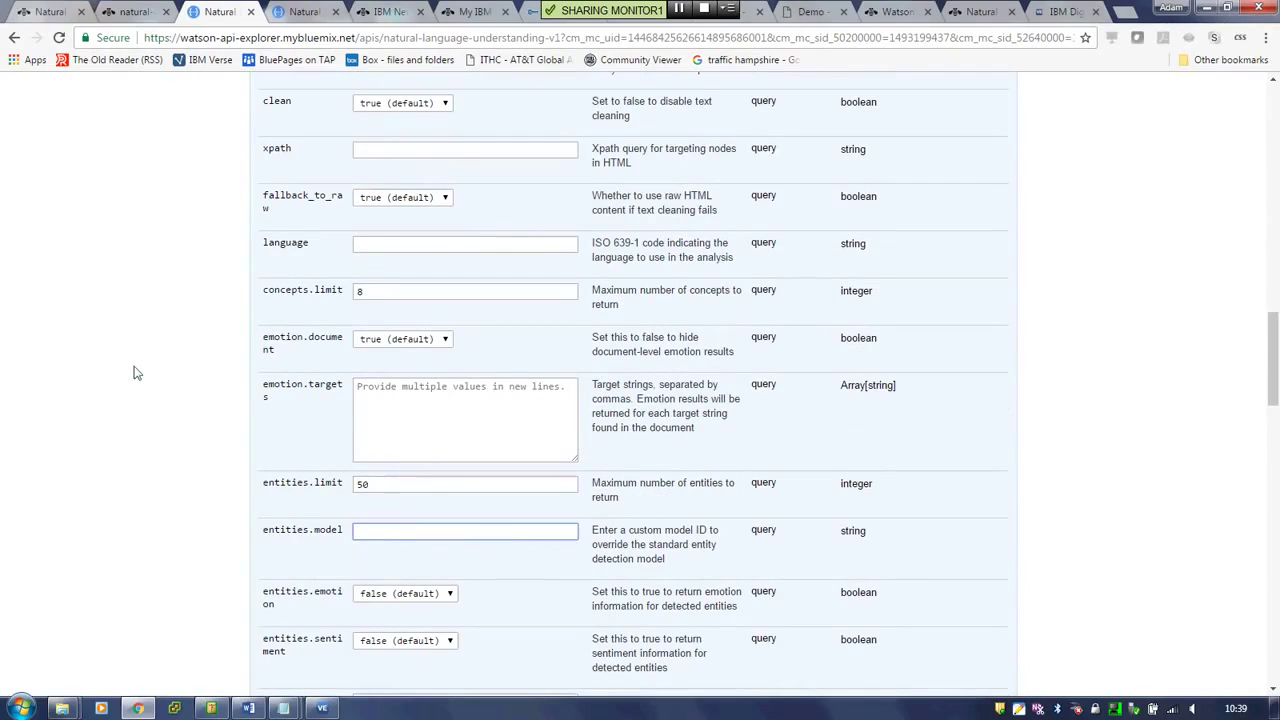
{"action": "left_click", "coordinate": [382, 539]}
{"action": "type", "text": "10:7df8bf29-b641-463e-87bd-98c5d5b63dee"}
Limit the analysis features to entities only and run the analyze request.
{"action": "scroll", "coordinate": [305, 487], "scroll_direction": "up", "scroll_amount": 1}
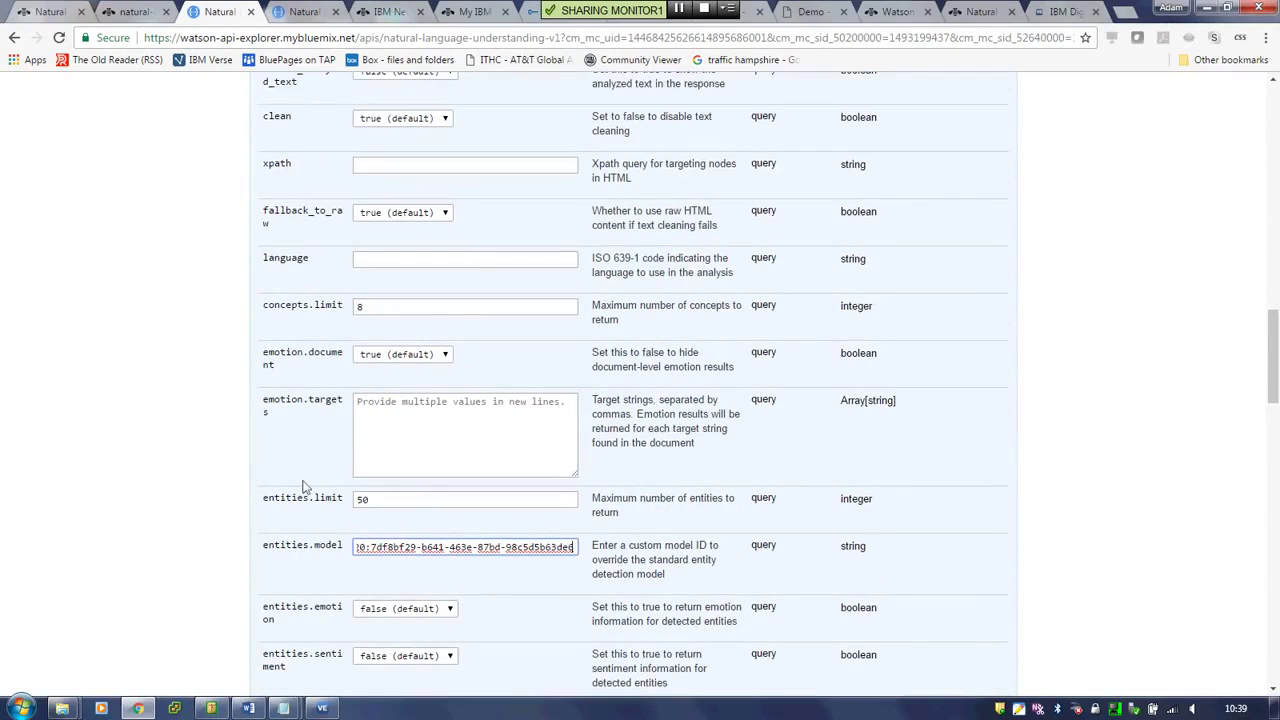
{"action": "scroll", "coordinate": [305, 487], "scroll_direction": "up", "scroll_amount": 3}
{"action": "left_click", "coordinate": [445, 310]}
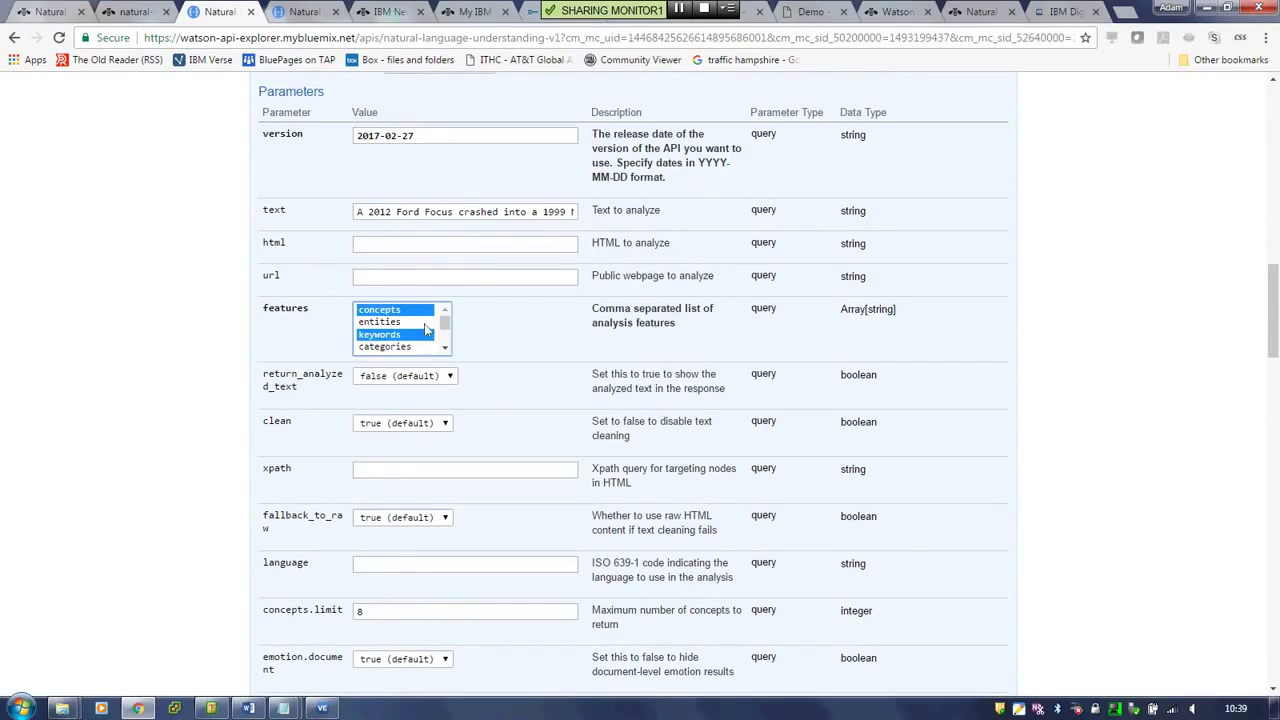
{"action": "left_click", "coordinate": [407, 322]}
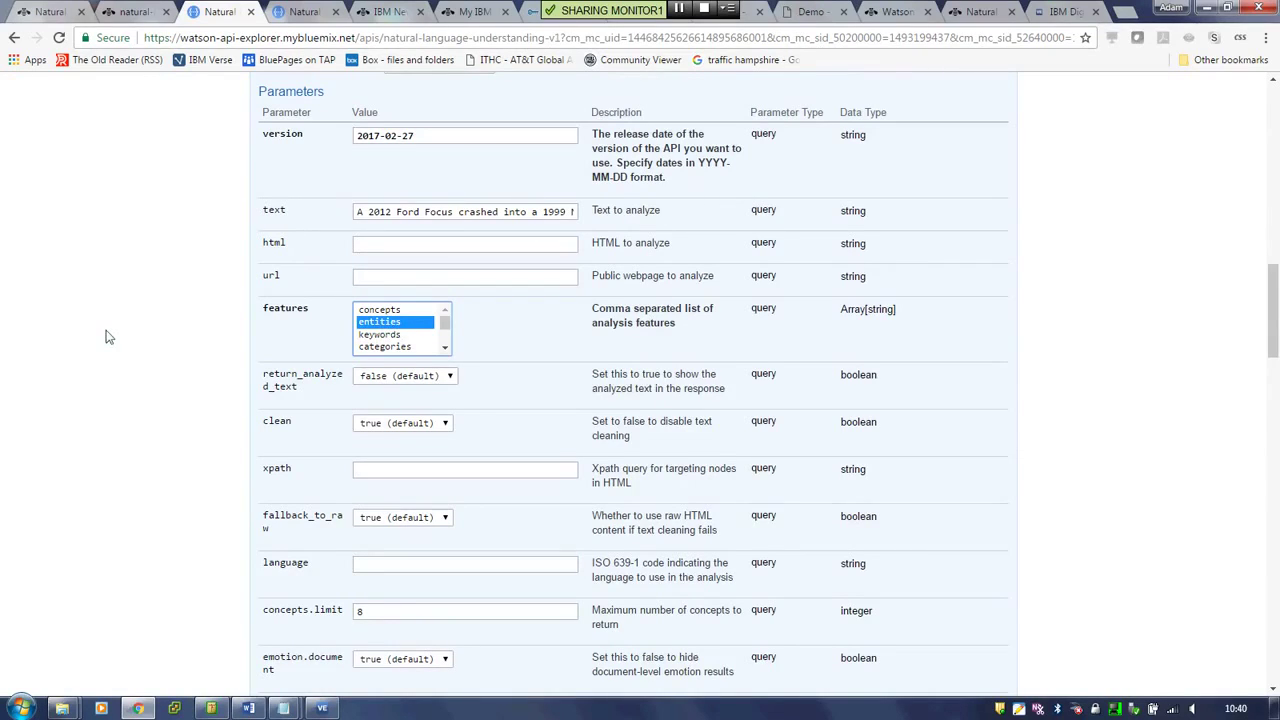
{"action": "scroll", "coordinate": [109, 337], "scroll_direction": "down", "scroll_amount": 8}
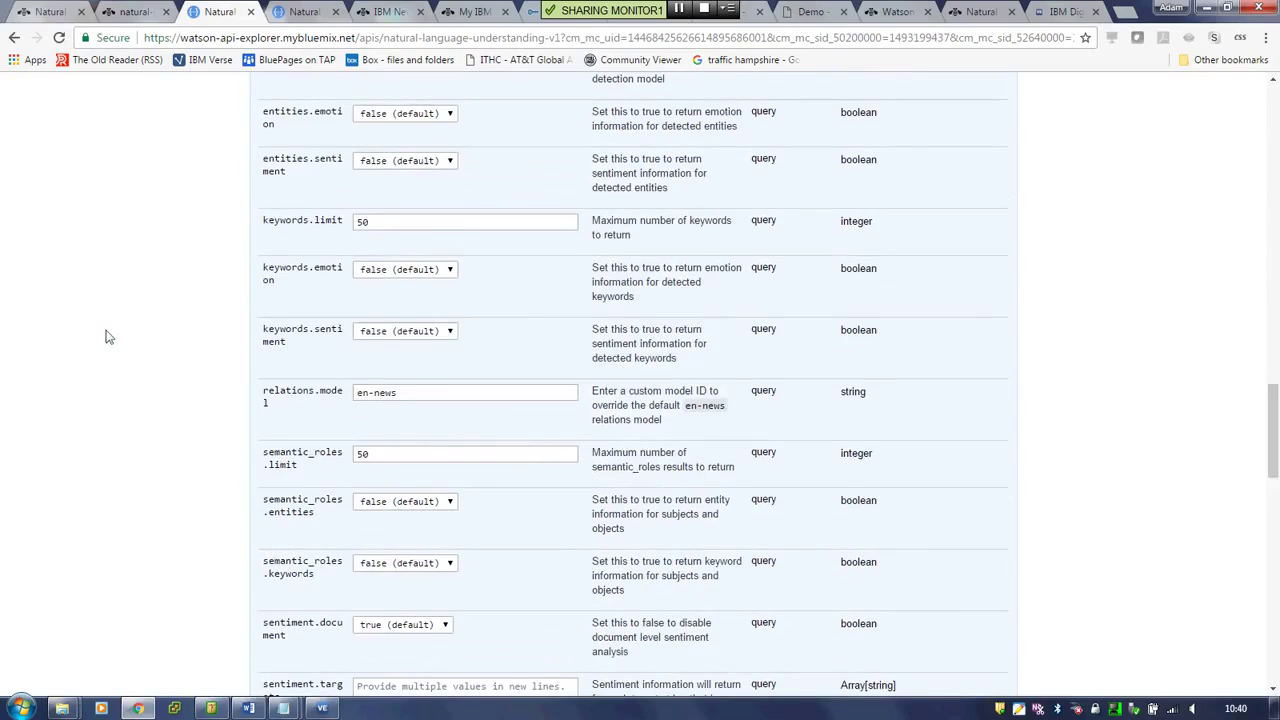
{"action": "scroll", "coordinate": [109, 337], "scroll_direction": "down", "scroll_amount": 4}
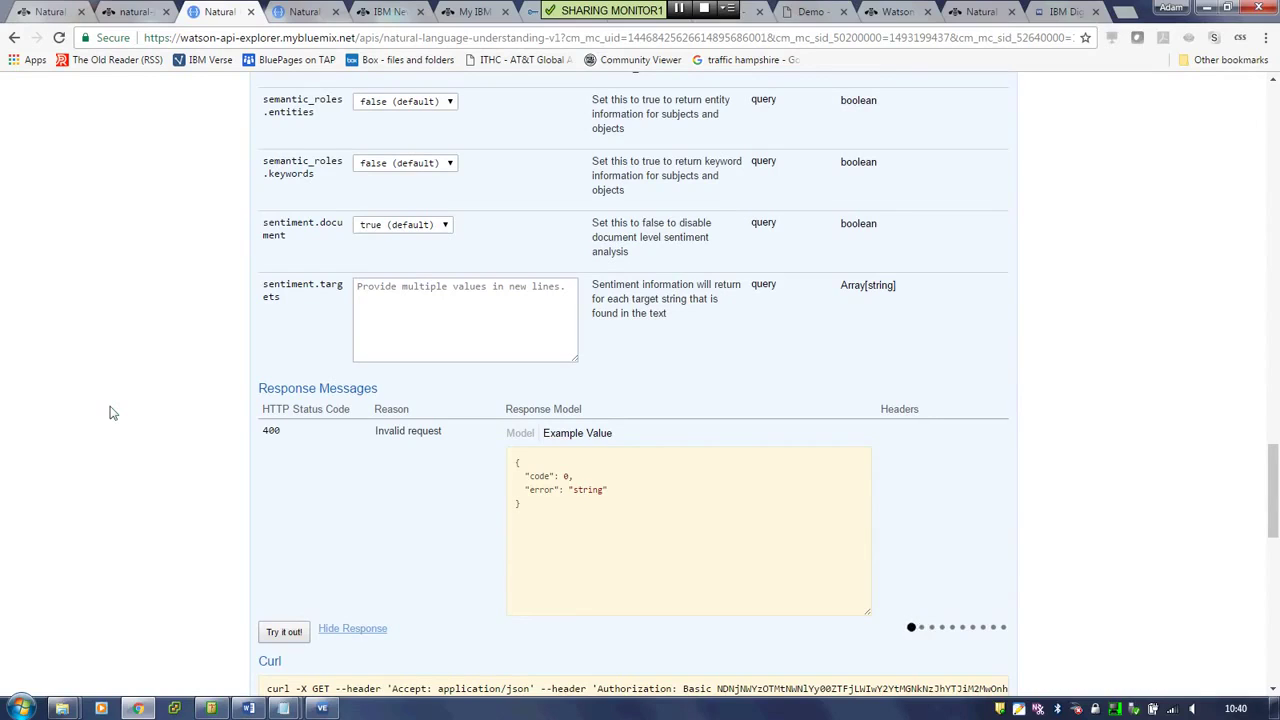
{"action": "scroll", "coordinate": [112, 413], "scroll_direction": "down", "scroll_amount": 3}
{"action": "scroll", "coordinate": [112, 413], "scroll_direction": "down", "scroll_amount": 2}
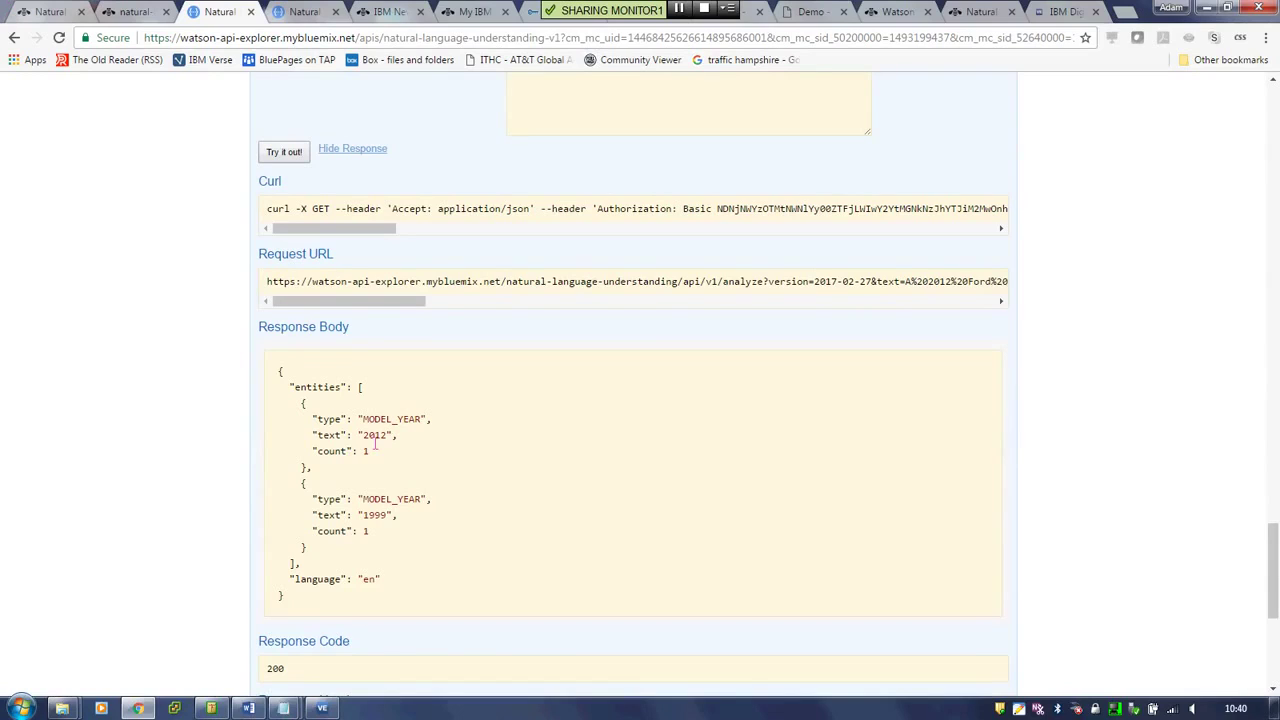
Highlight the two year values and the MODEL_YEAR type in the response body, and return to the Rule annotator in Watson Knowledge Studio.
{"action": "left_click_drag", "start_coordinate": [362, 435], "coordinate": [381, 435]}
{"action": "left_click_drag", "start_coordinate": [362, 515], "coordinate": [388, 515]}
{"action": "left_click", "coordinate": [372, 421]}
{"action": "left_click_drag", "start_coordinate": [362, 420], "coordinate": [426, 425]}
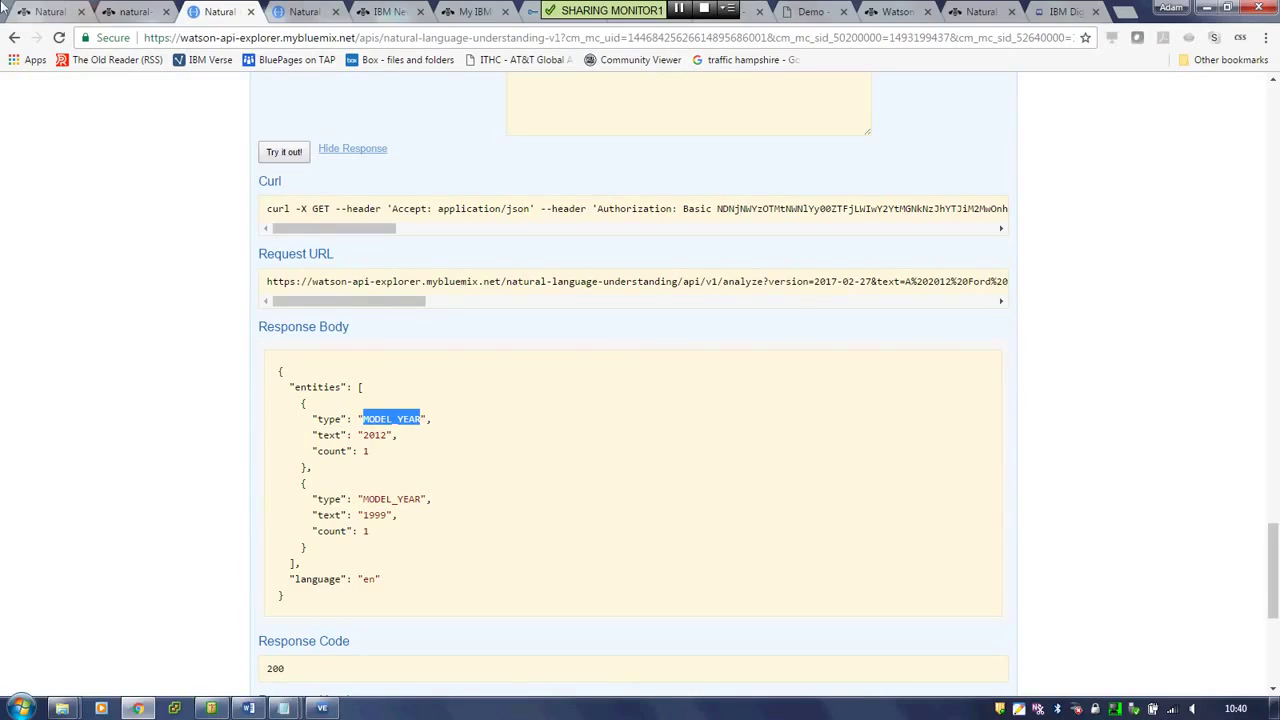
{"action": "left_click", "coordinate": [535, 14]}
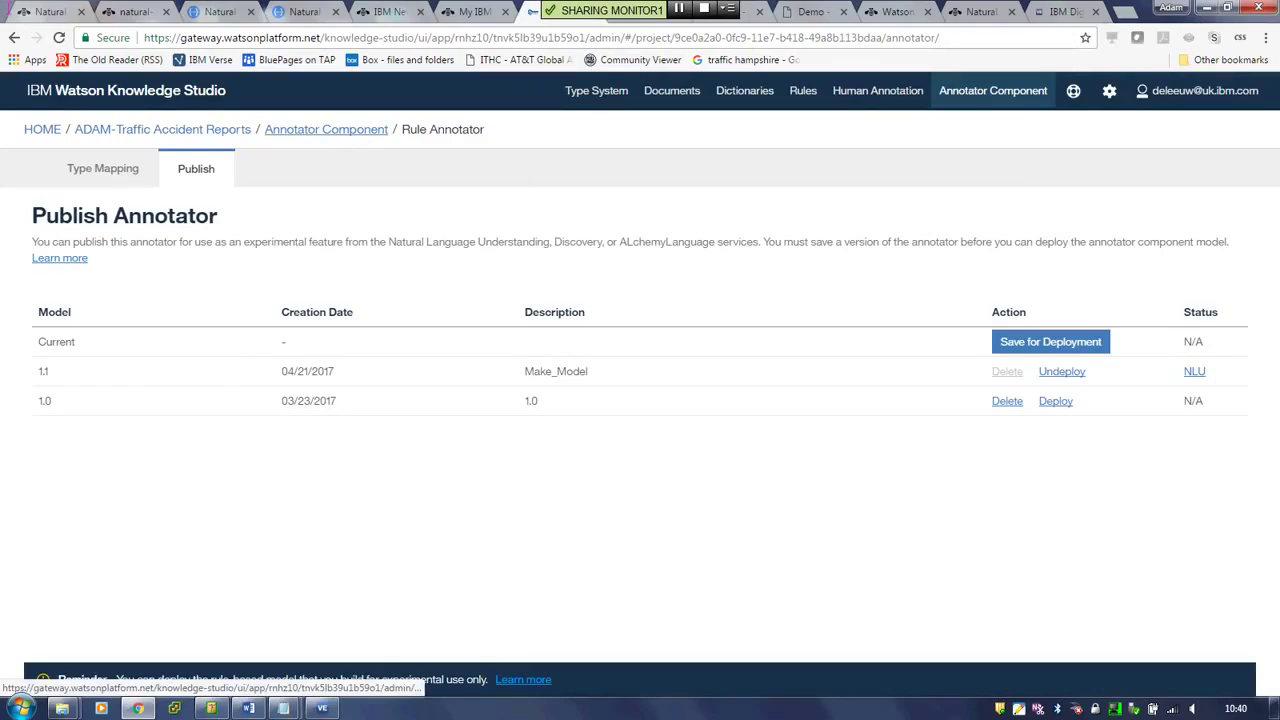
View the document sets offered for running the Rule annotator, and close without running it.
{"action": "left_click", "coordinate": [326, 129]}
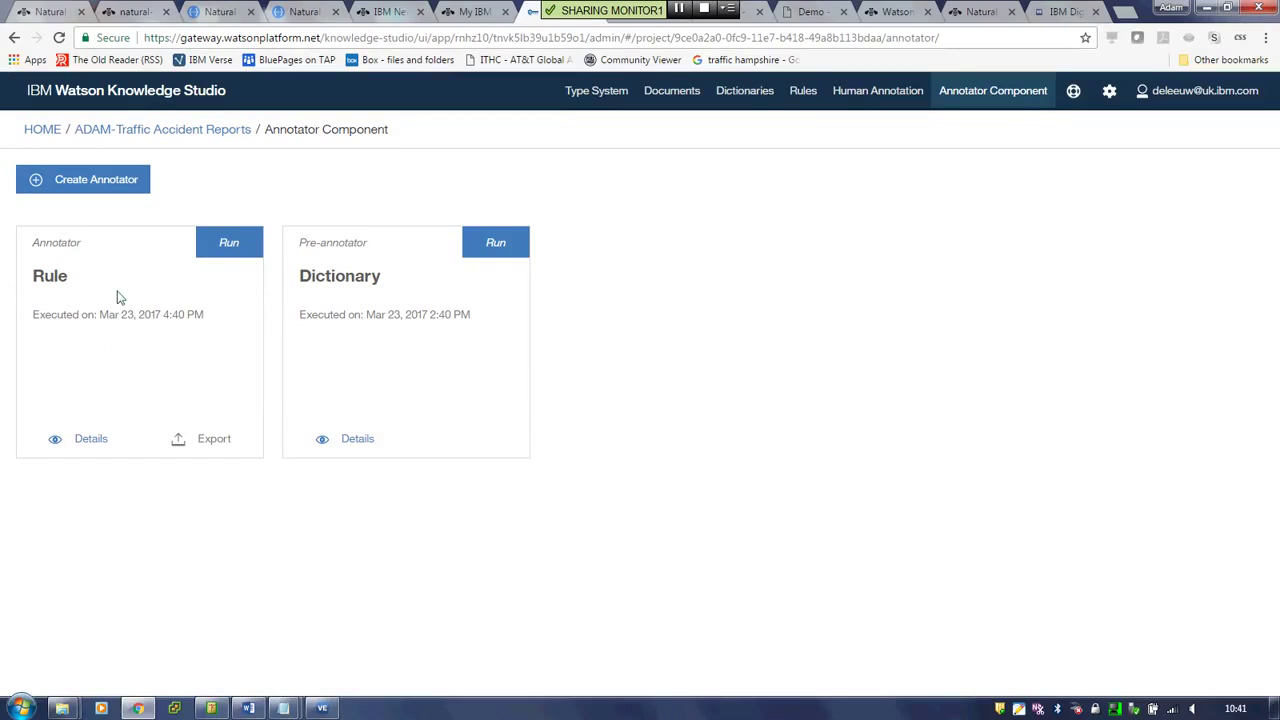
{"action": "left_click", "coordinate": [229, 242]}
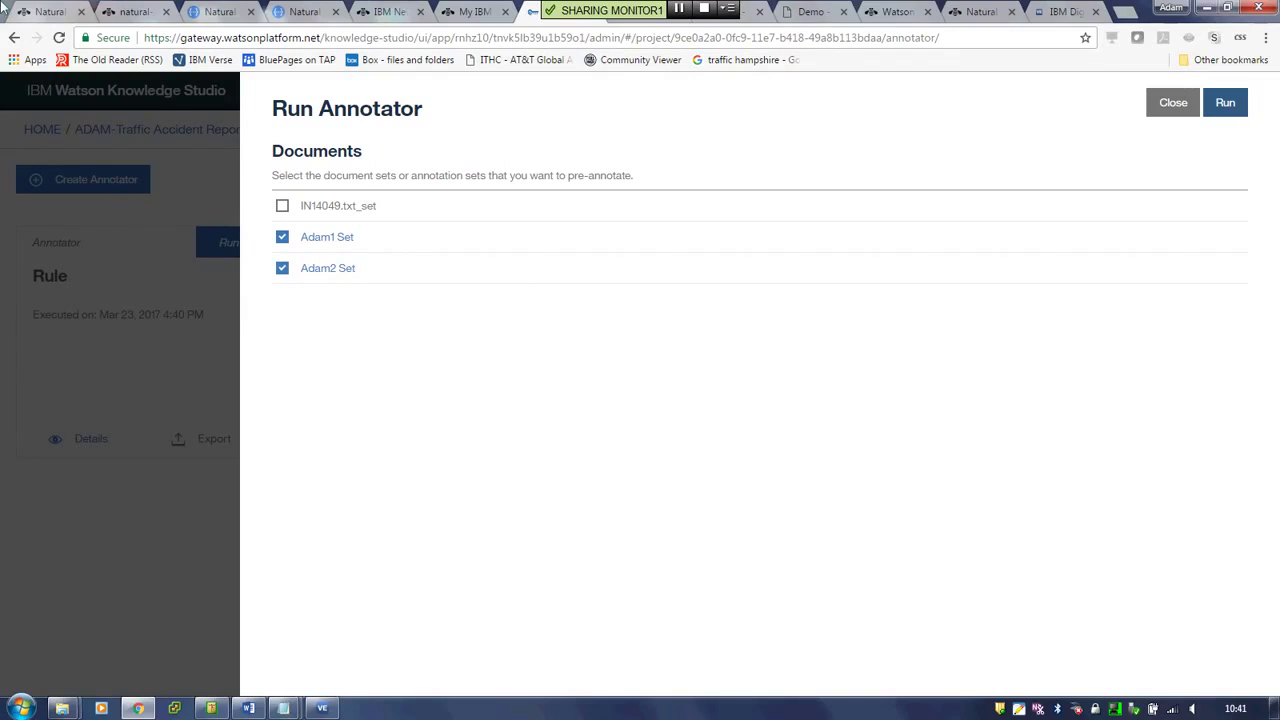
{"action": "left_click", "coordinate": [1173, 102]}
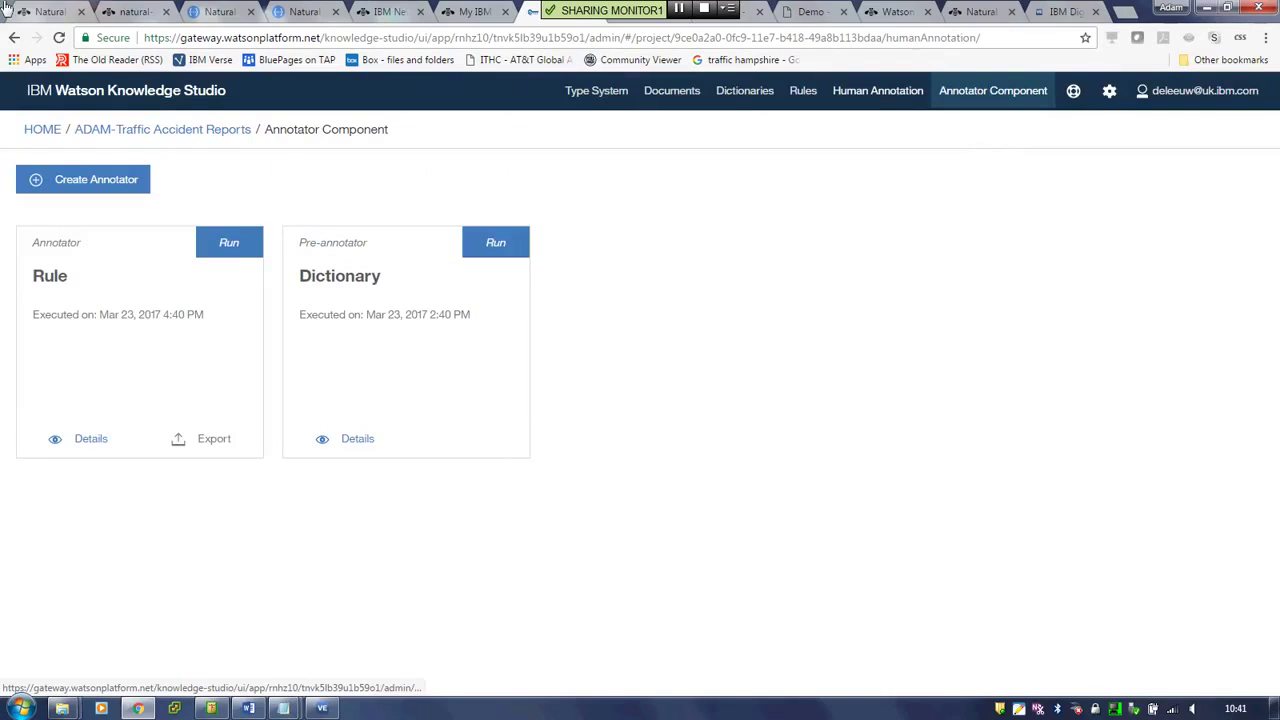
Show the human annotation tasks and the form for adding a task, and cancel without creating one.
{"action": "left_click", "coordinate": [866, 95]}
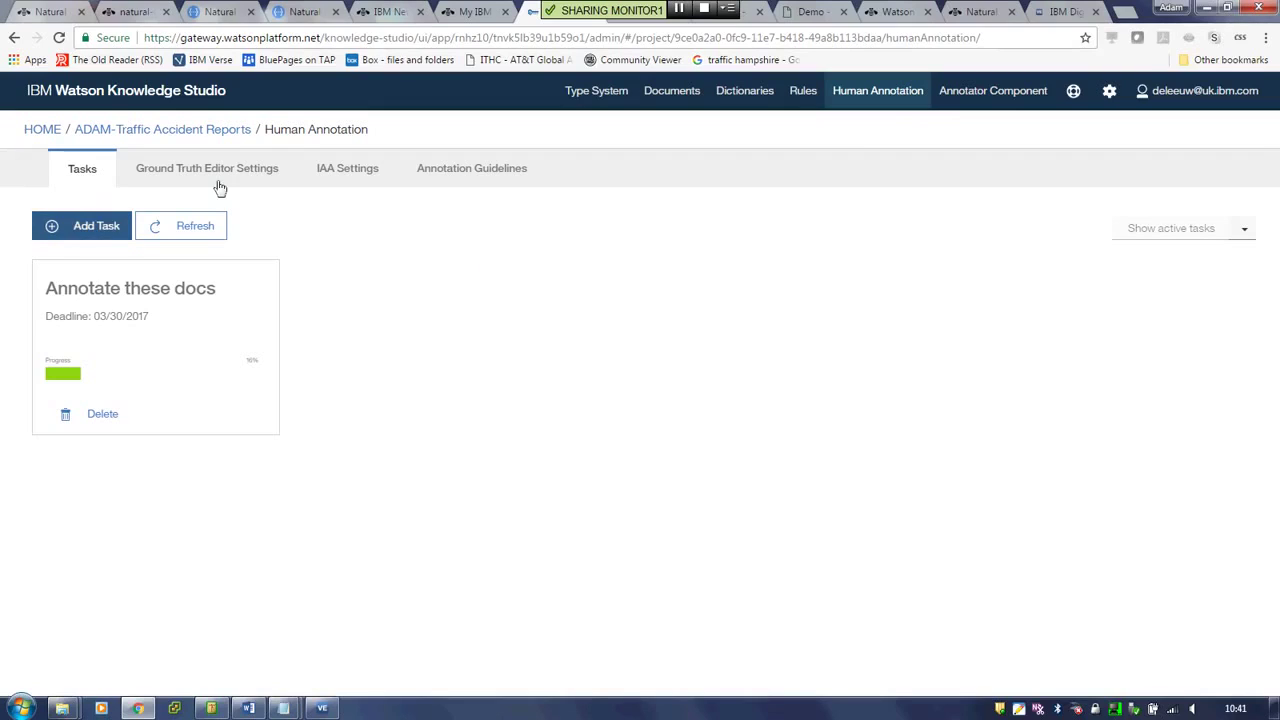
{"action": "left_click", "coordinate": [80, 226]}
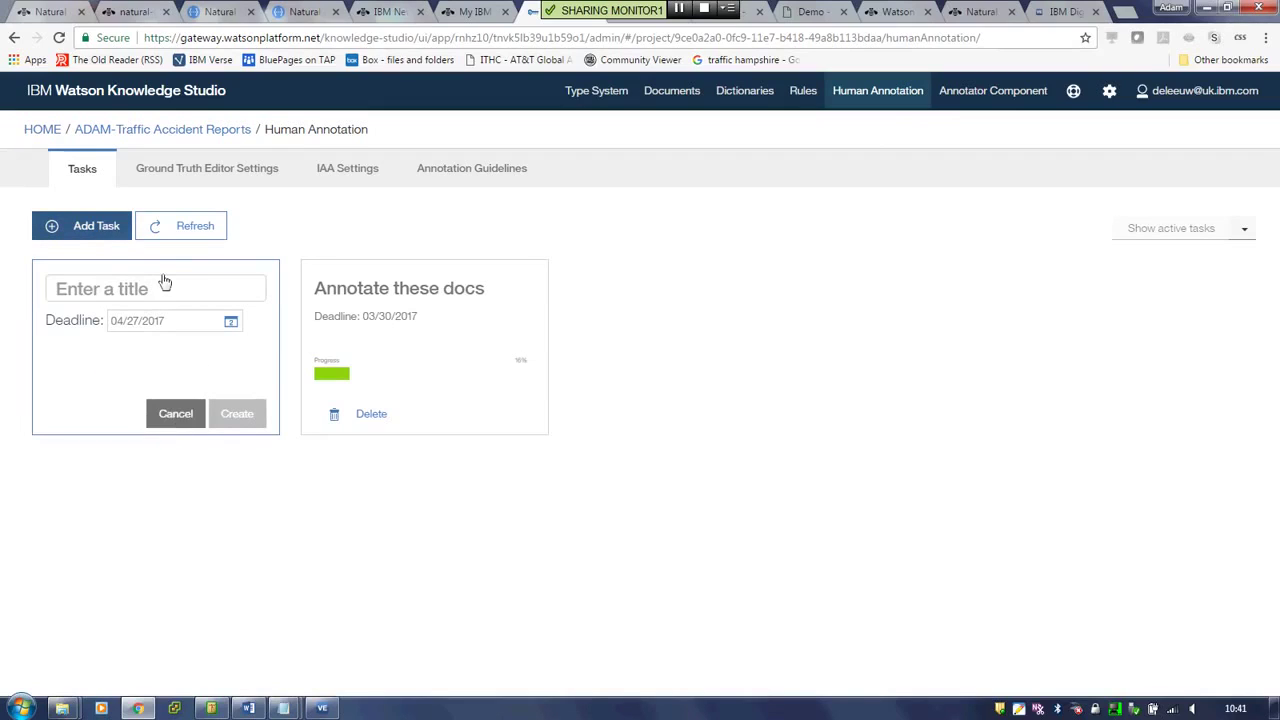
{"action": "left_click", "coordinate": [169, 424]}
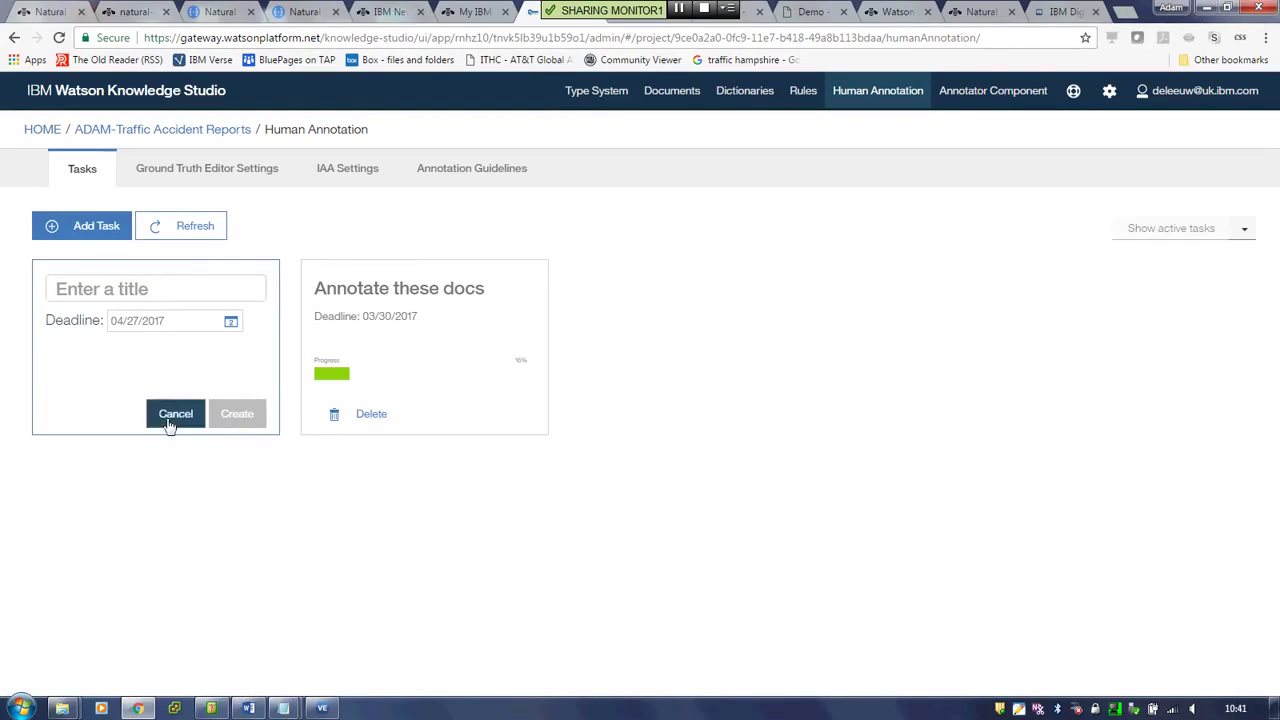
Open the first annotation set of the "Annotate these docs" task for annotation and view the pre-annotated Chrysler2012.txt.
{"action": "left_click", "coordinate": [157, 317]}
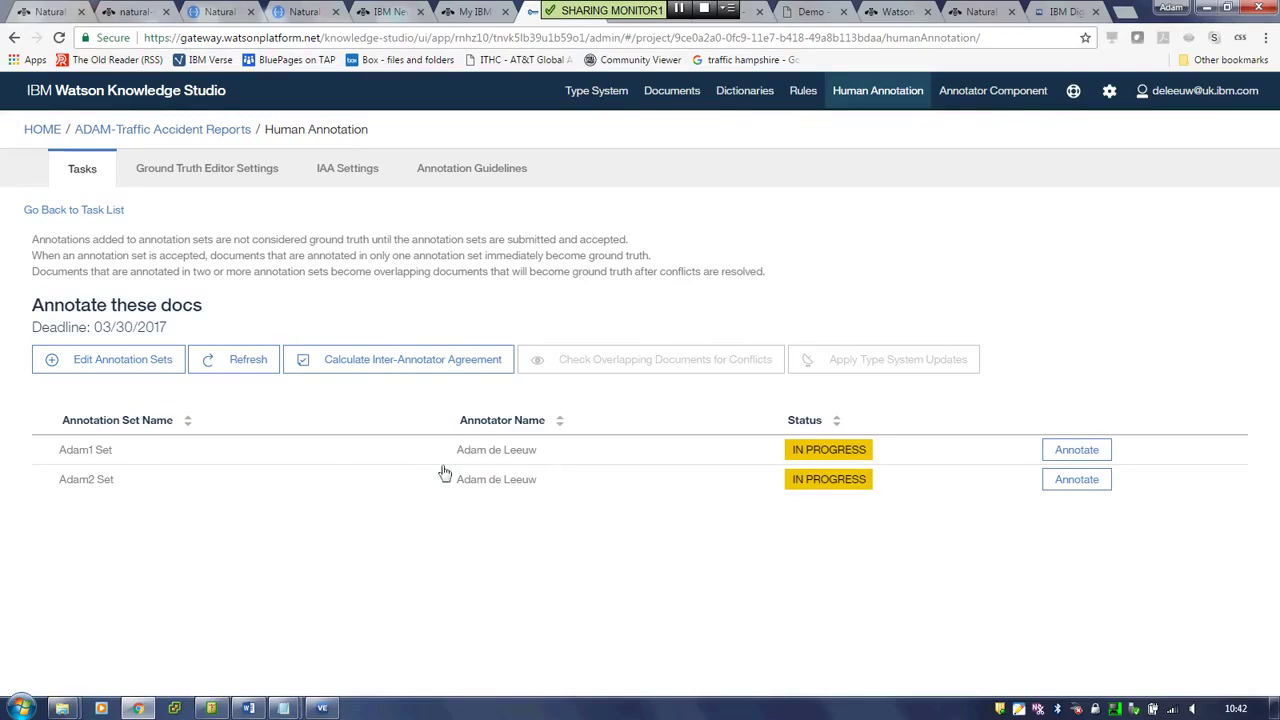
{"action": "left_click", "coordinate": [1070, 457]}
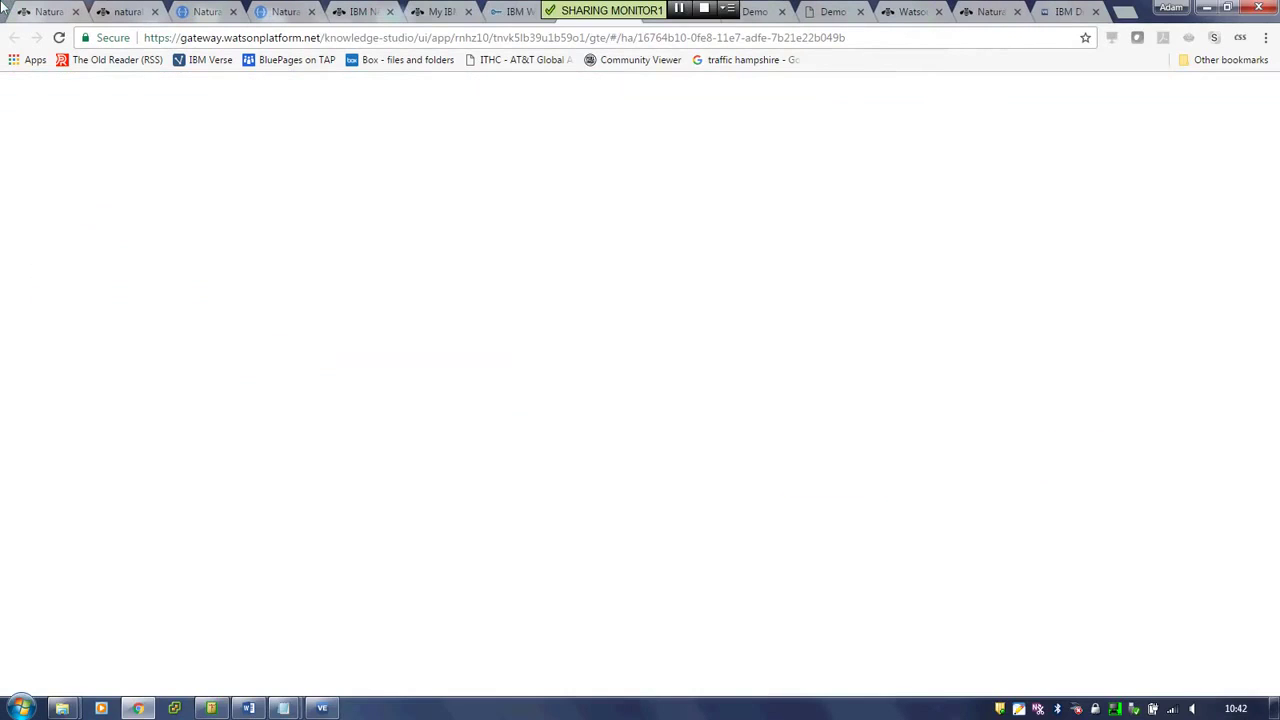
{"action": "scroll", "coordinate": [4, 8], "scroll_direction": "down", "scroll_amount": 2}
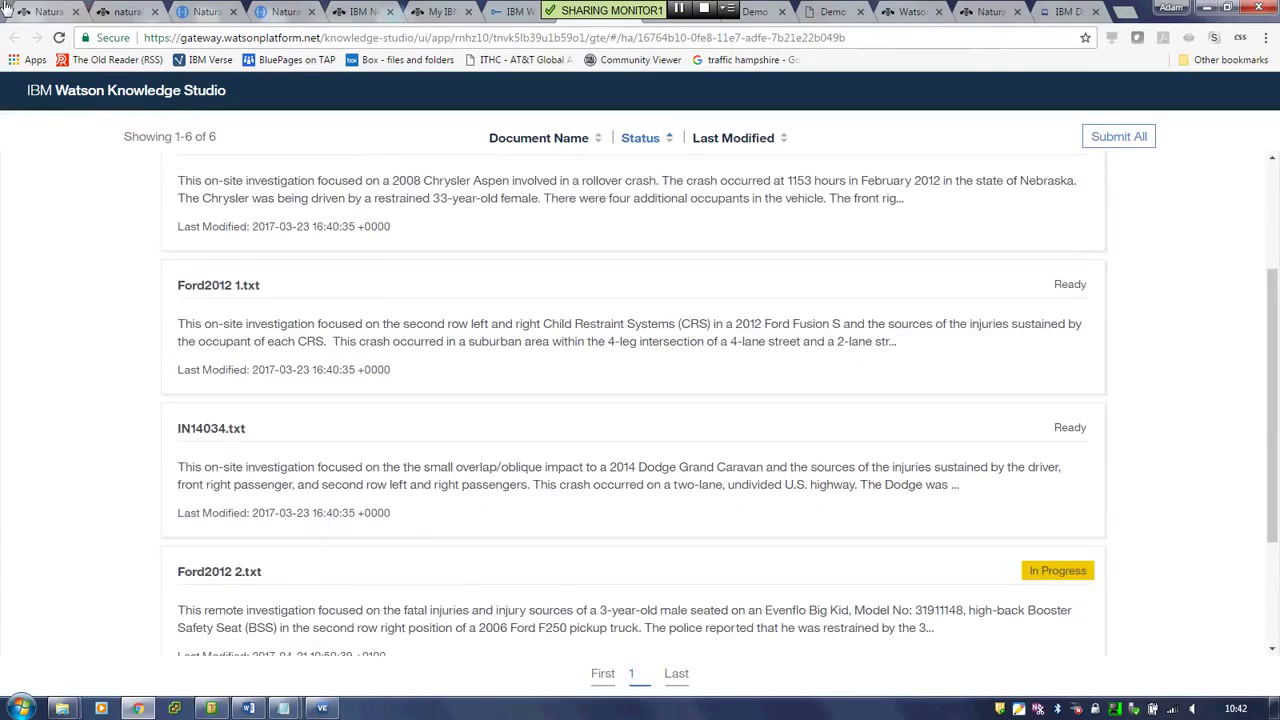
{"action": "scroll", "coordinate": [789, 451], "scroll_direction": "down", "scroll_amount": 2}
{"action": "scroll", "coordinate": [496, 297], "scroll_direction": "up", "scroll_amount": 4}
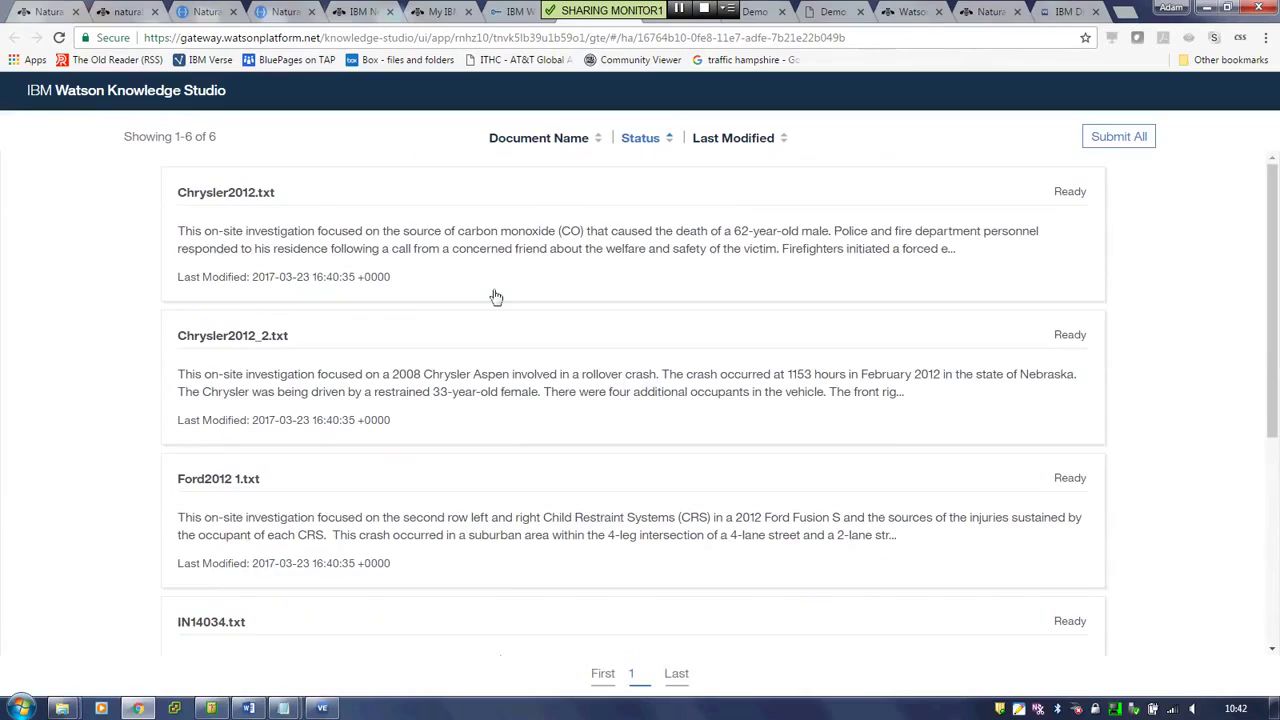
{"action": "left_click", "coordinate": [489, 281]}
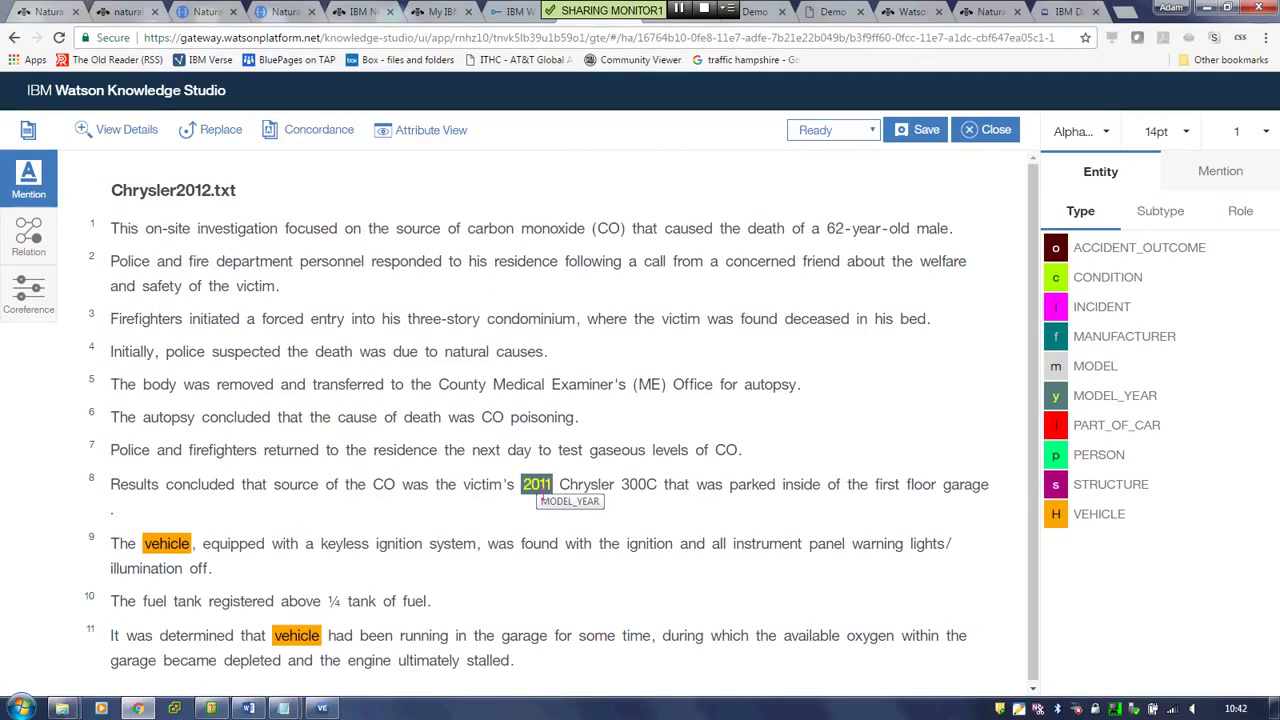
Return to the annotation task and reopen the first annotation set to review its documents' statuses.
{"action": "left_click", "coordinate": [509, 16]}
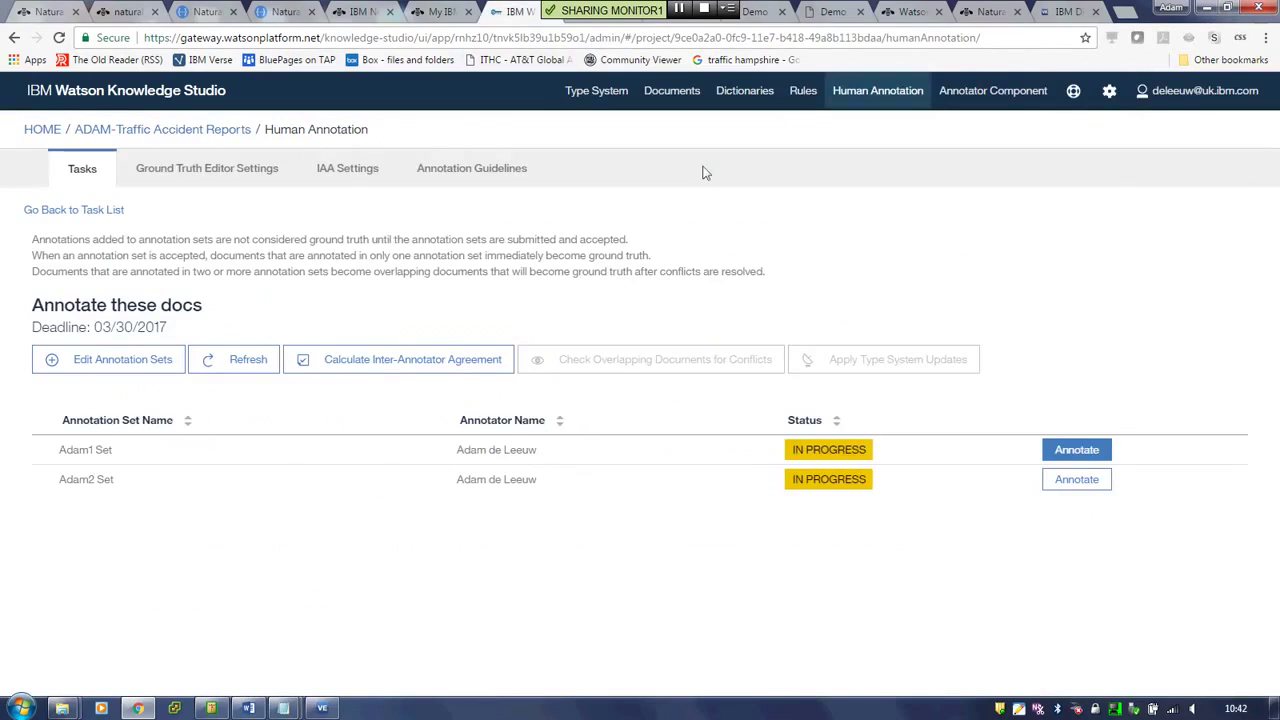
{"action": "left_click", "coordinate": [1068, 452]}
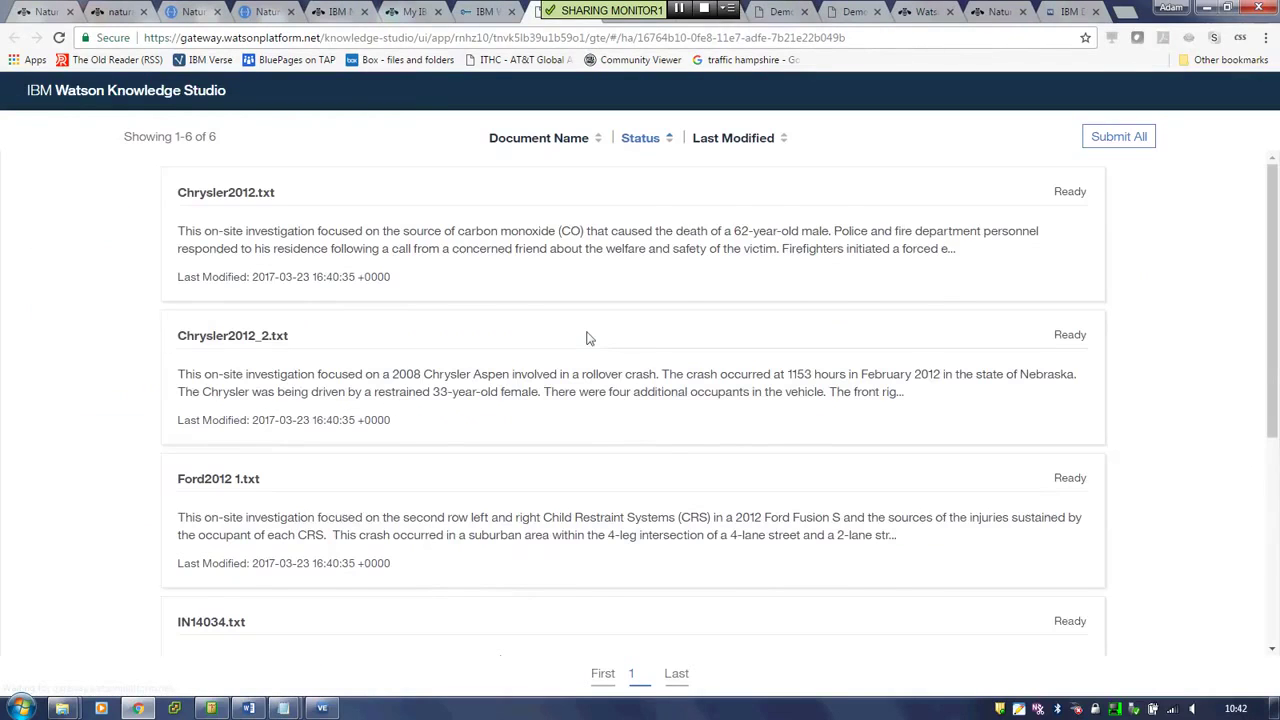
{"action": "scroll", "coordinate": [541, 534], "scroll_direction": "down", "scroll_amount": 4}
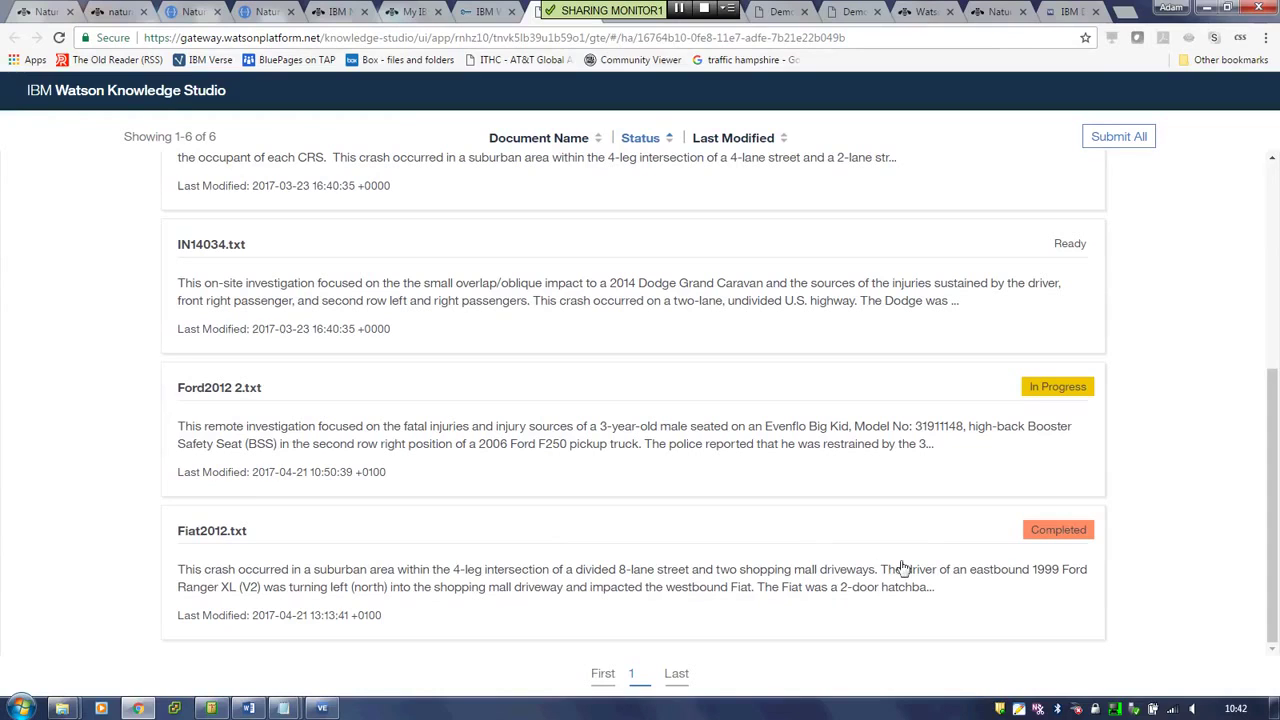
Open Ford2012 2.txt and annotate "child" in sentence 4 as a PERSON mention.
{"action": "left_click", "coordinate": [418, 430]}
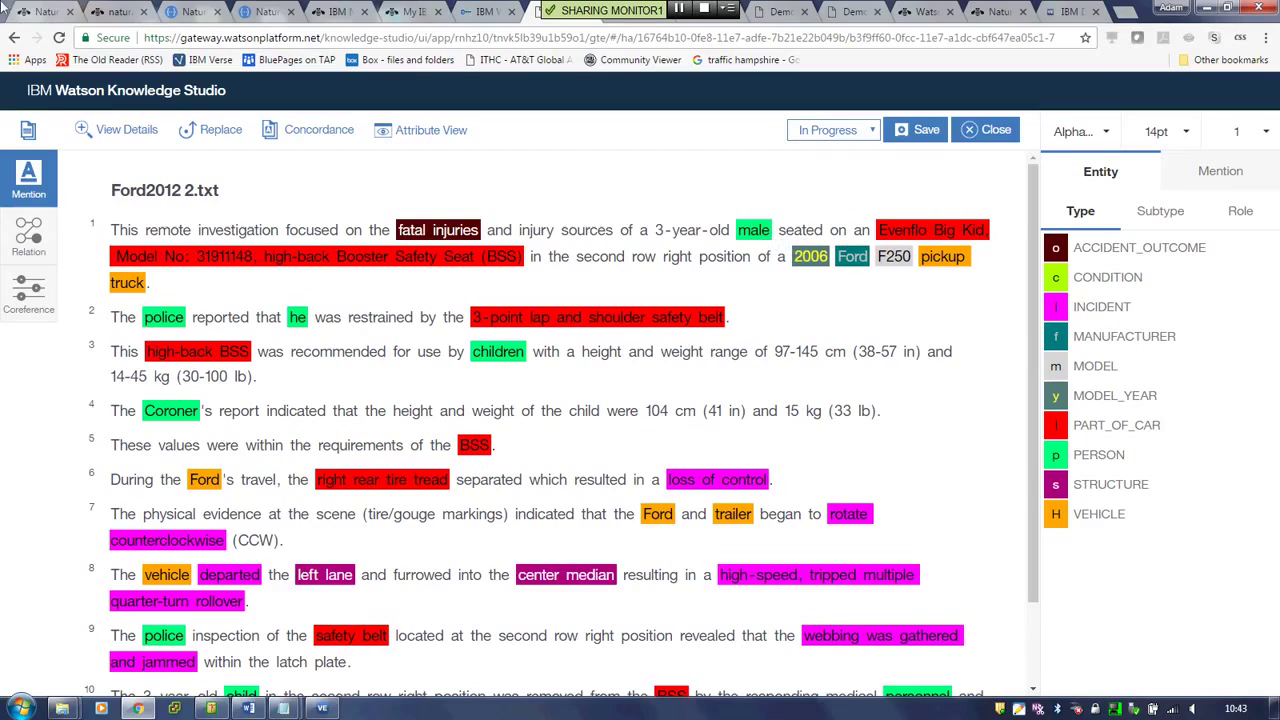
{"action": "left_click", "coordinate": [583, 411]}
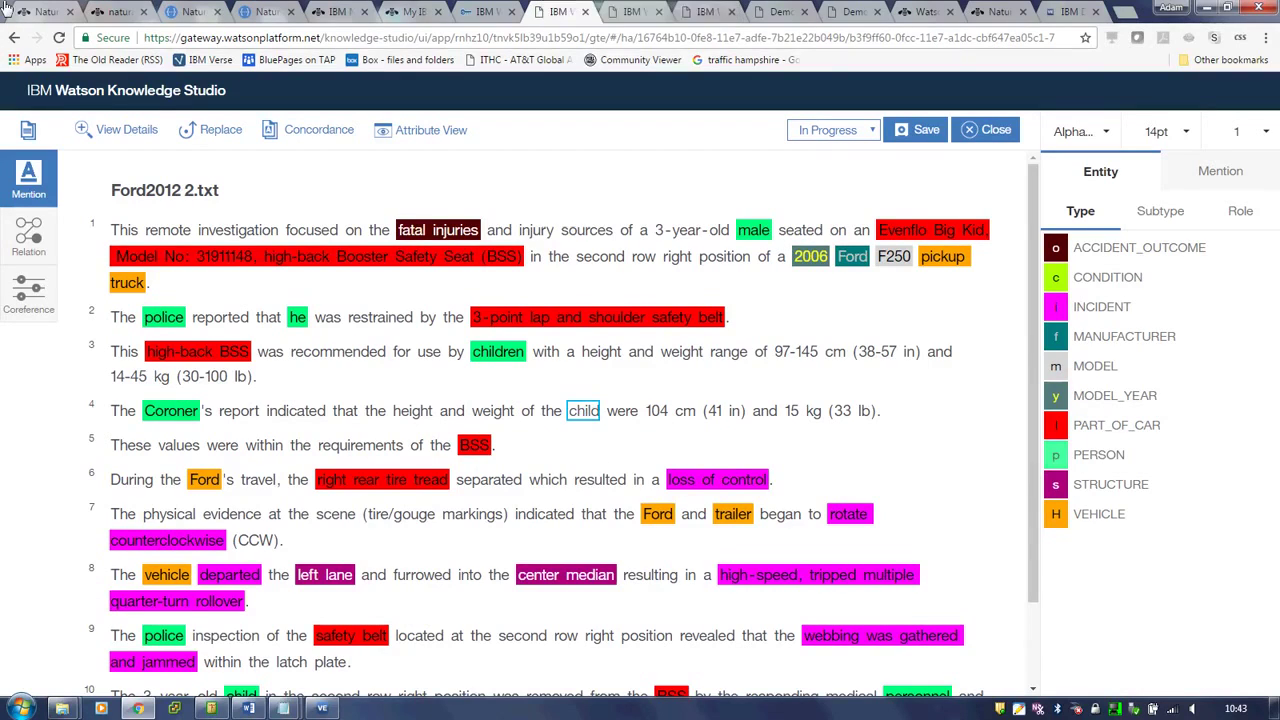
{"action": "left_click", "coordinate": [1056, 455]}
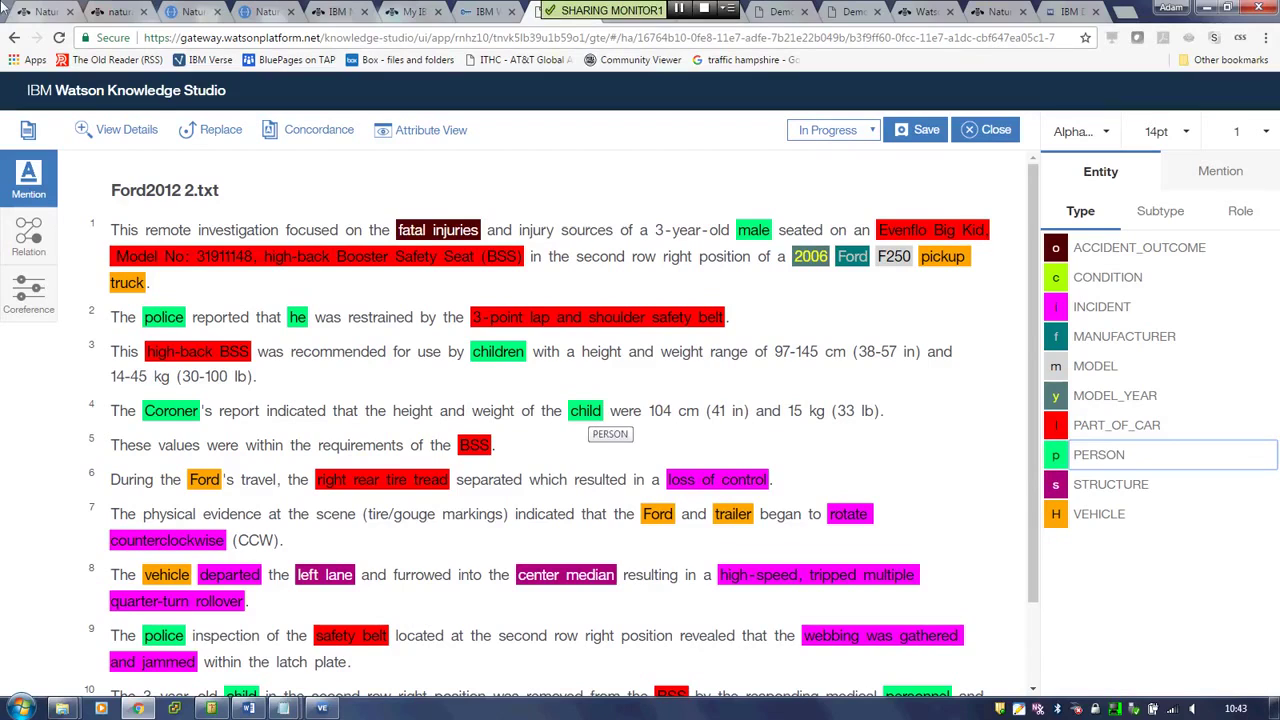
Add a locatedOn relation in sentence 1 from the Evenflo Big Kid PART_OF_CAR mention to the F250 MODEL mention.
{"action": "left_click", "coordinate": [45, 251]}
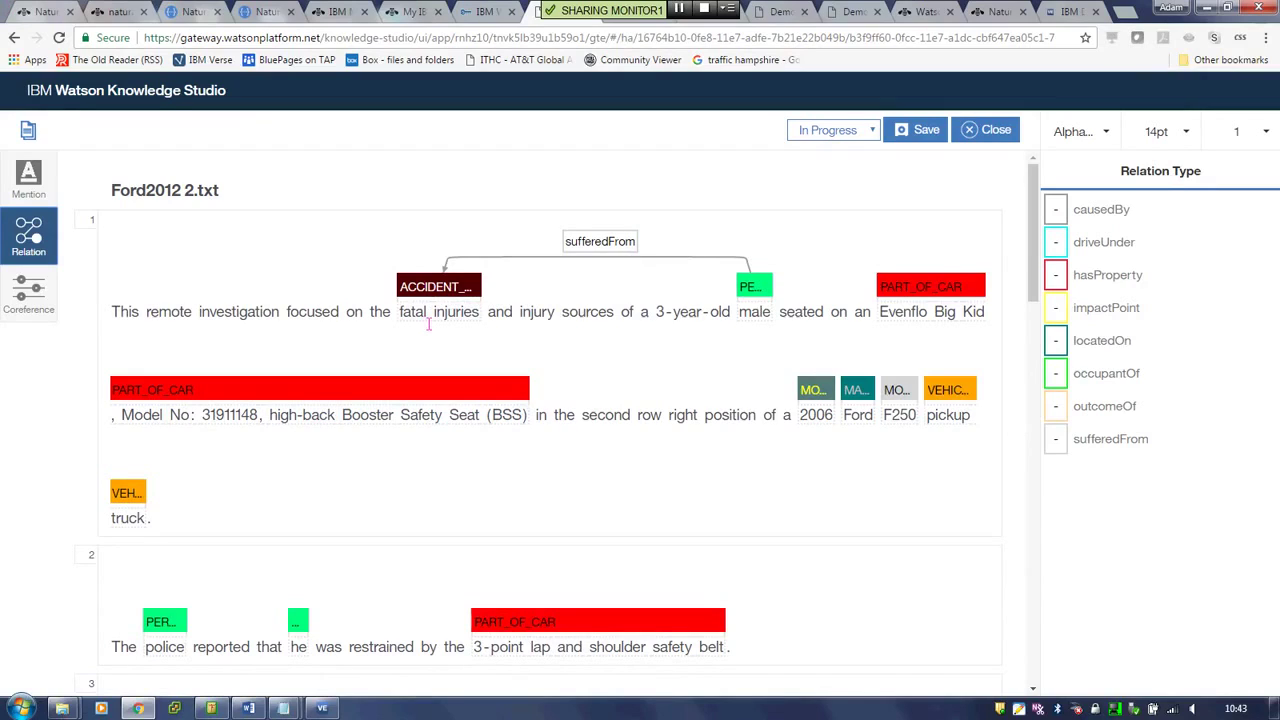
{"action": "mouse_move", "coordinate": [1036, 290]}
{"action": "left_mouse_down"}
{"action": "mouse_move", "coordinate": [1036, 568]}
{"action": "mouse_move", "coordinate": [1036, 276]}
{"action": "left_mouse_up"}
{"action": "left_click", "coordinate": [926, 287]}
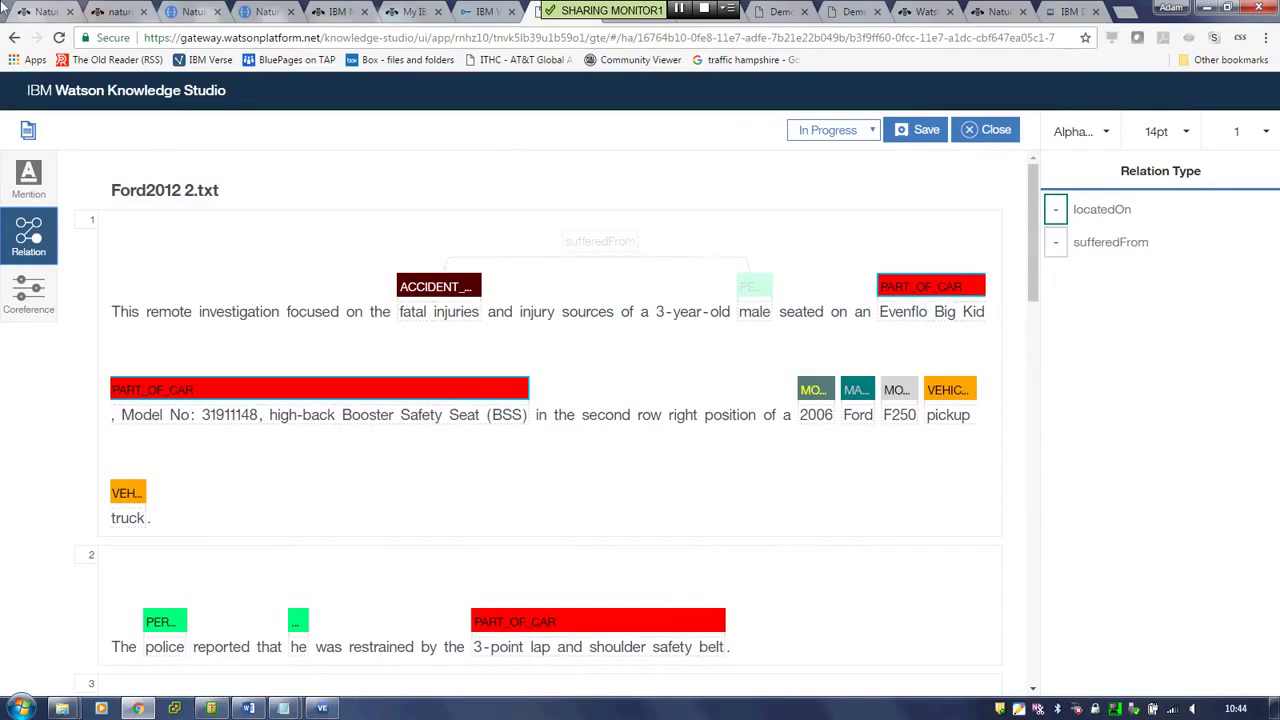
{"action": "left_click", "coordinate": [903, 394]}
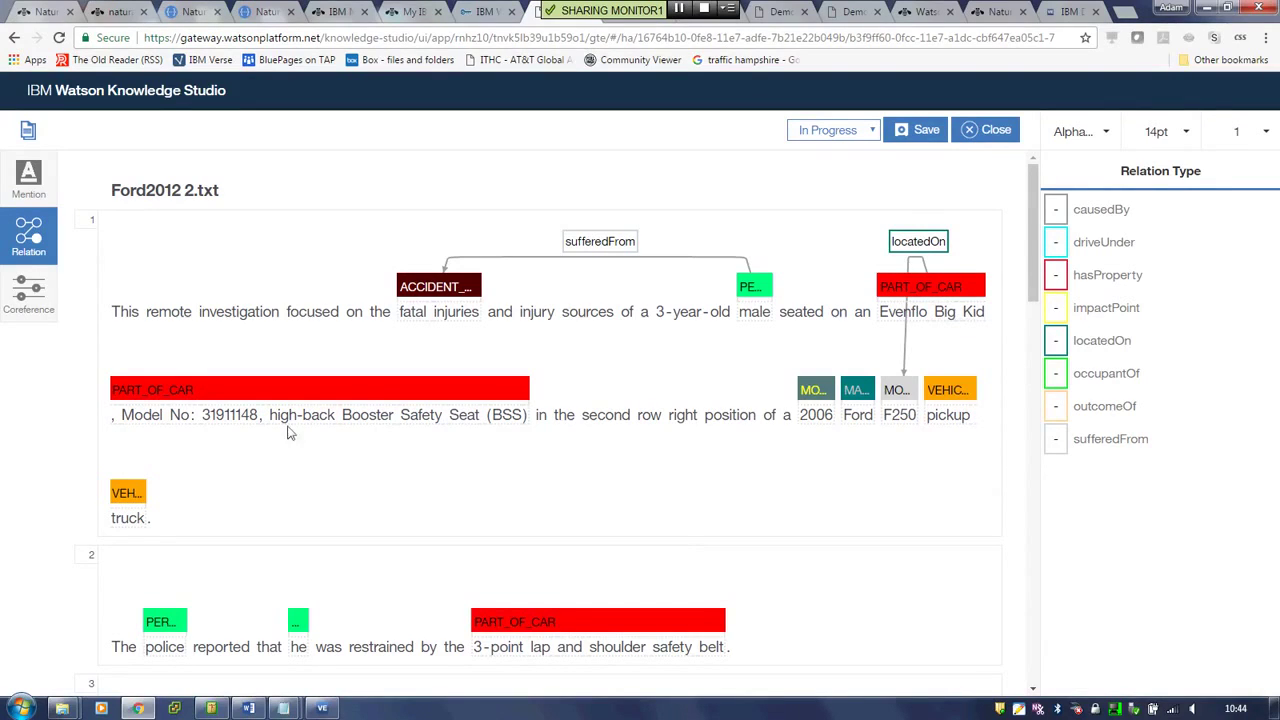
Examine the coreferences in Ford2012 2.txt, including the mentions in the Evenflo Big Kid chain's details, and close the details.
{"action": "left_click", "coordinate": [37, 315]}
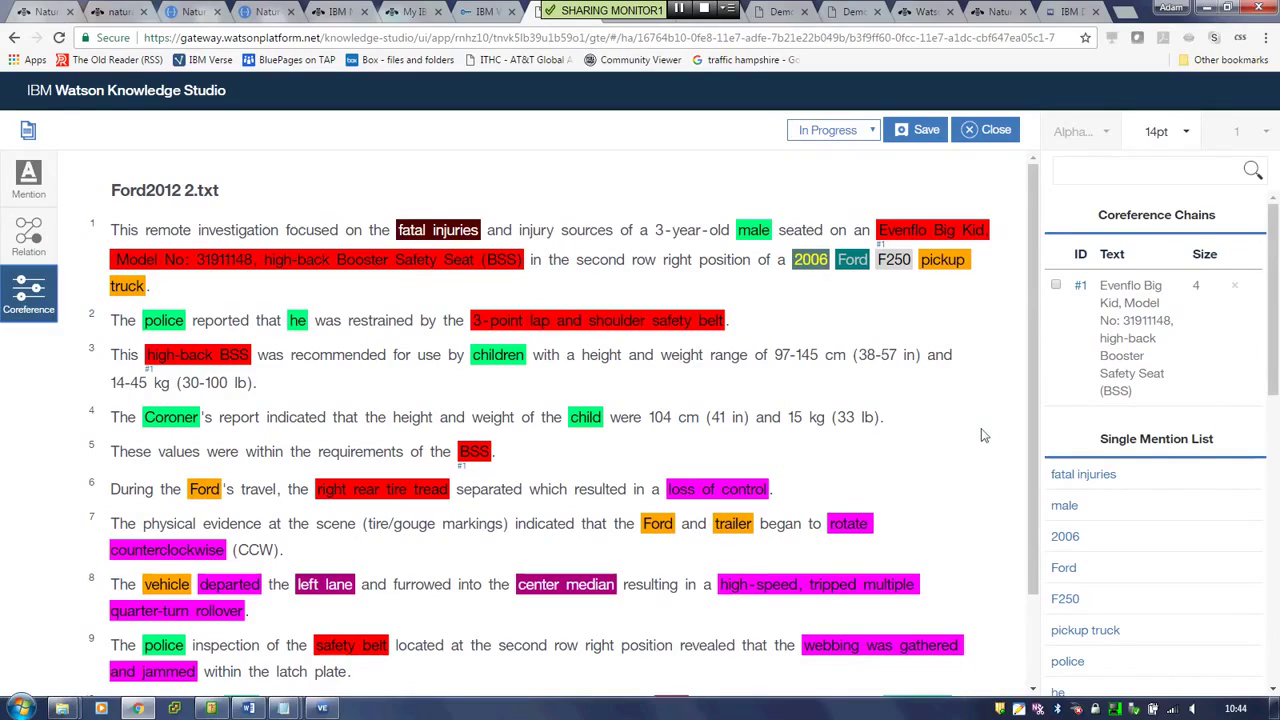
{"action": "mouse_move", "coordinate": [1090, 328]}
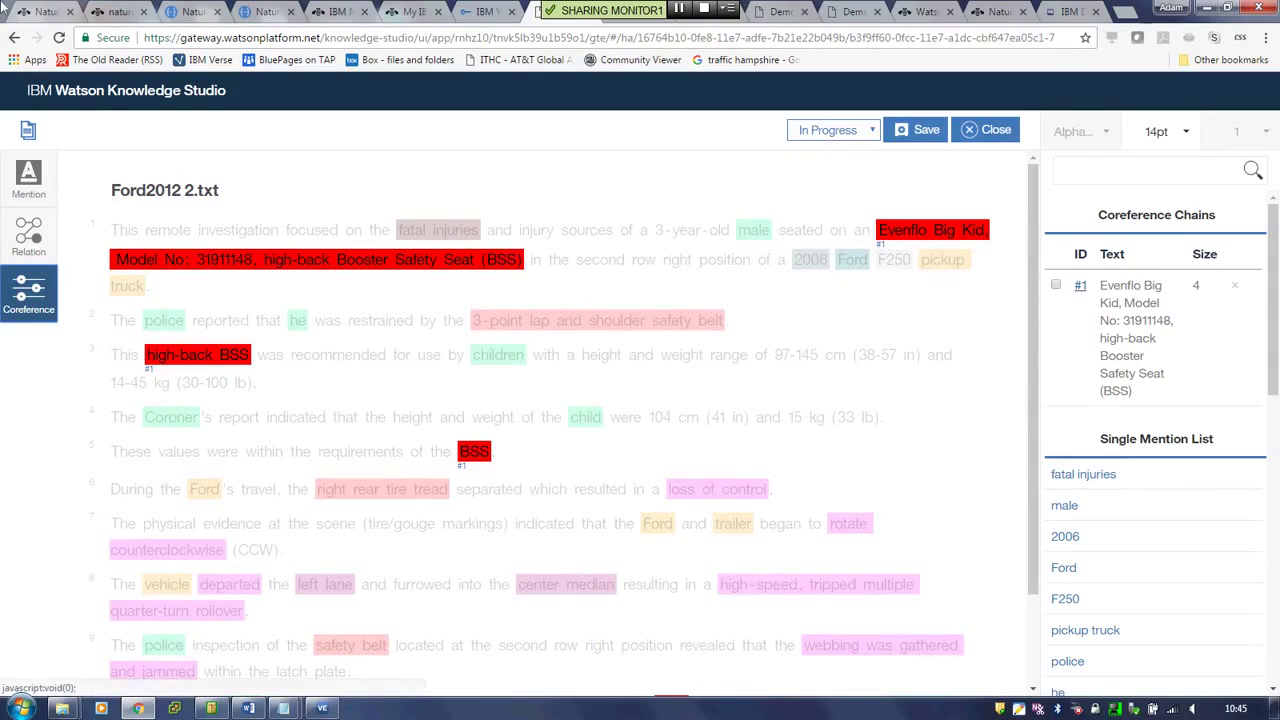
{"action": "left_click", "coordinate": [1081, 286]}
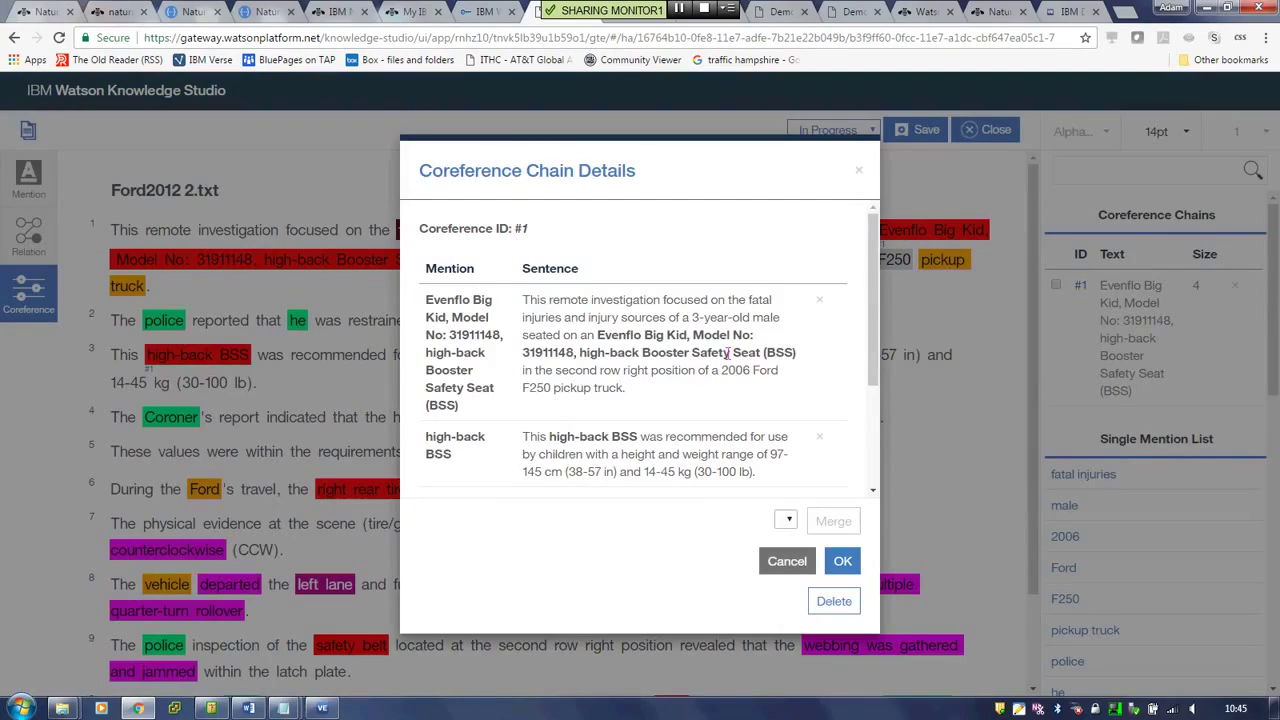
{"action": "left_click_drag", "start_coordinate": [874, 339], "coordinate": [866, 399]}
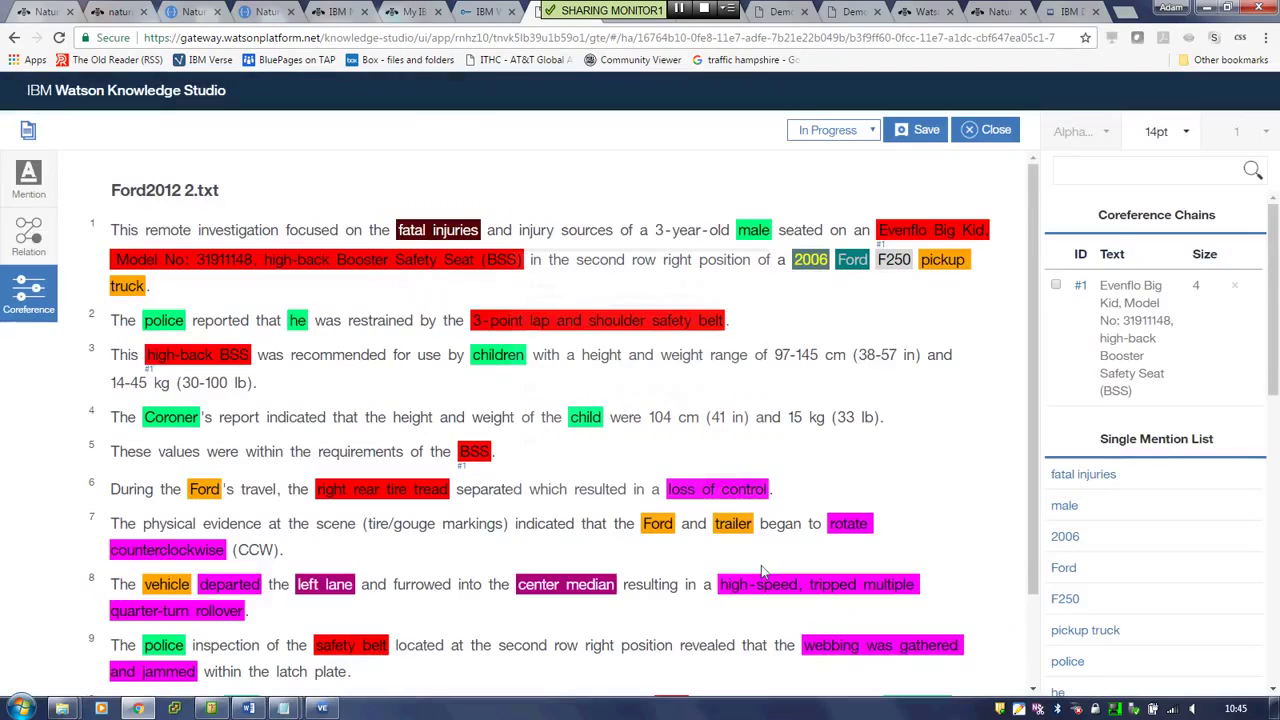
{"action": "left_click", "coordinate": [764, 569]}
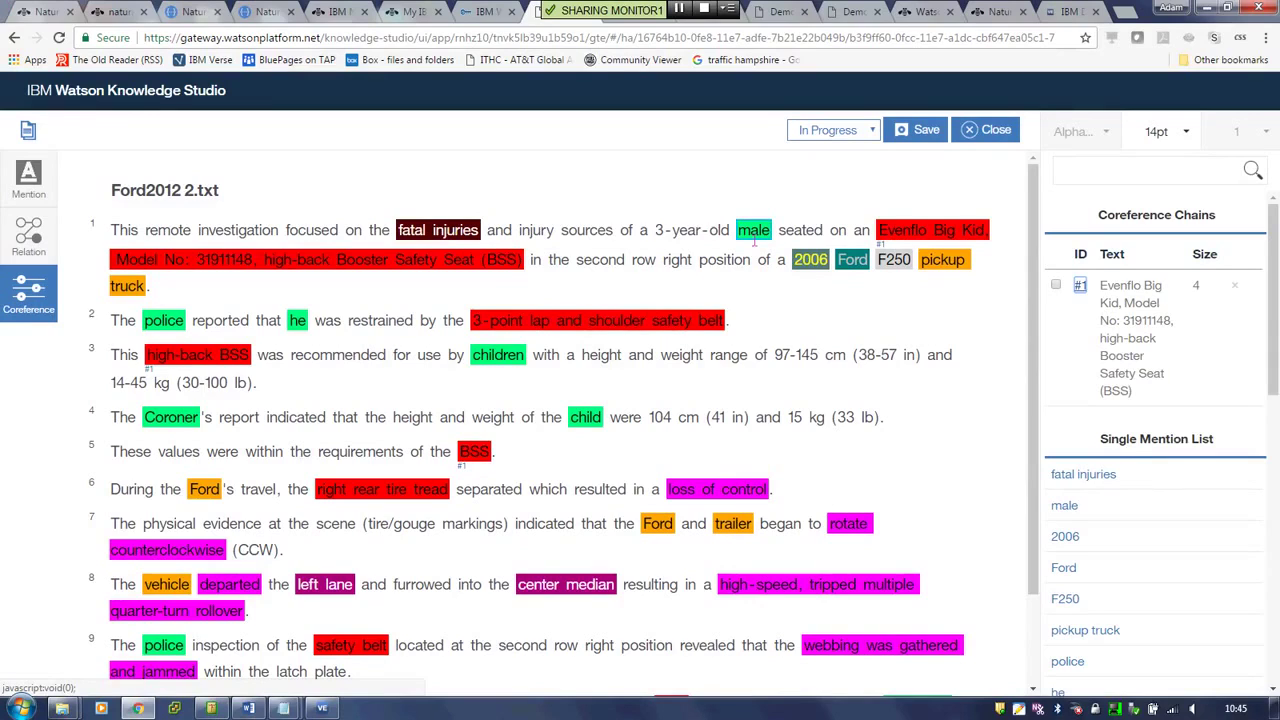
Link "male", "he" and the "child" mentions in sentences 4, 10 and 11 into one coreference chain.
{"action": "left_click", "coordinate": [297, 320]}
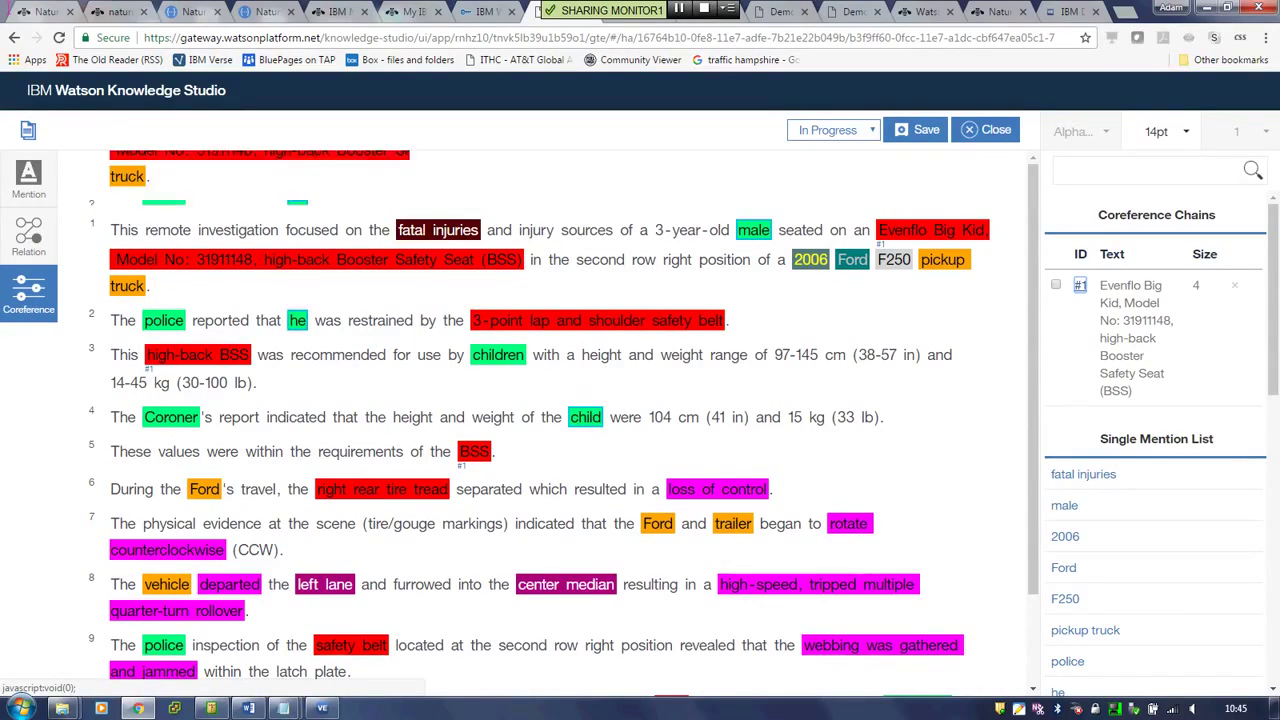
{"action": "scroll", "coordinate": [585, 417], "scroll_direction": "down", "scroll_amount": 2}
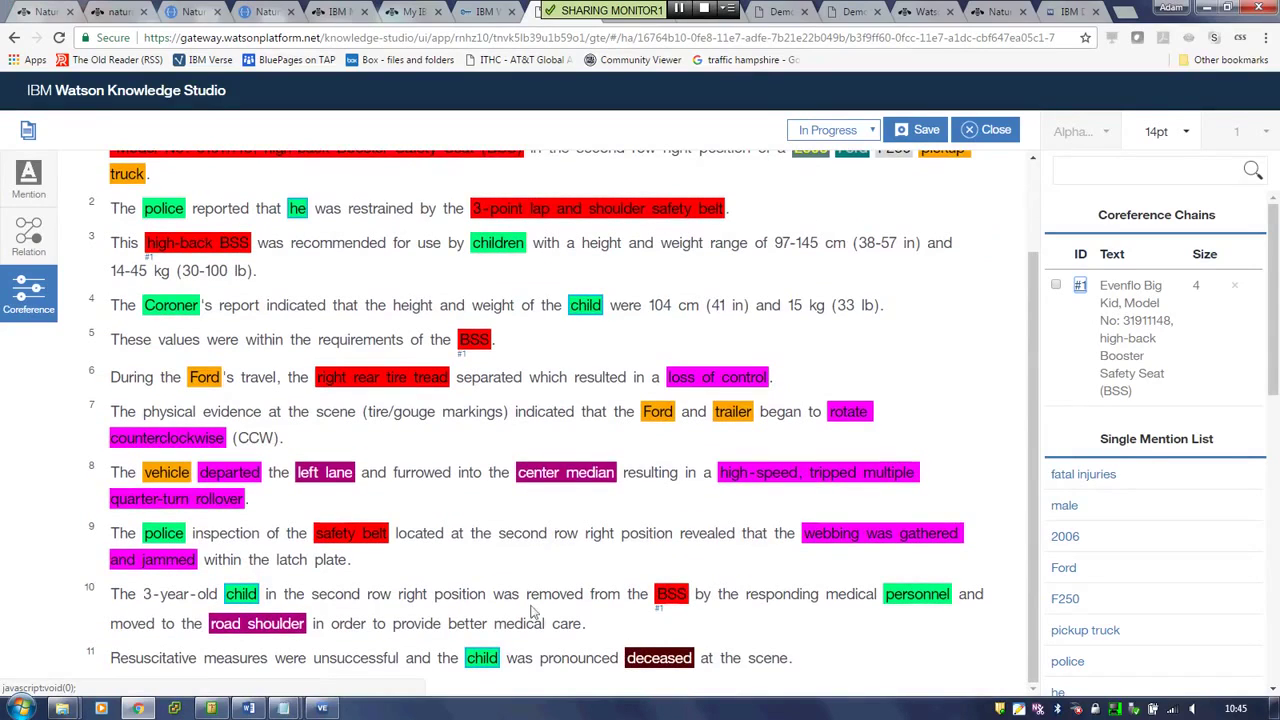
{"action": "scroll", "coordinate": [545, 610], "scroll_direction": "up", "scroll_amount": 2}
{"action": "scroll", "coordinate": [870, 585], "scroll_direction": "up", "scroll_amount": 1}
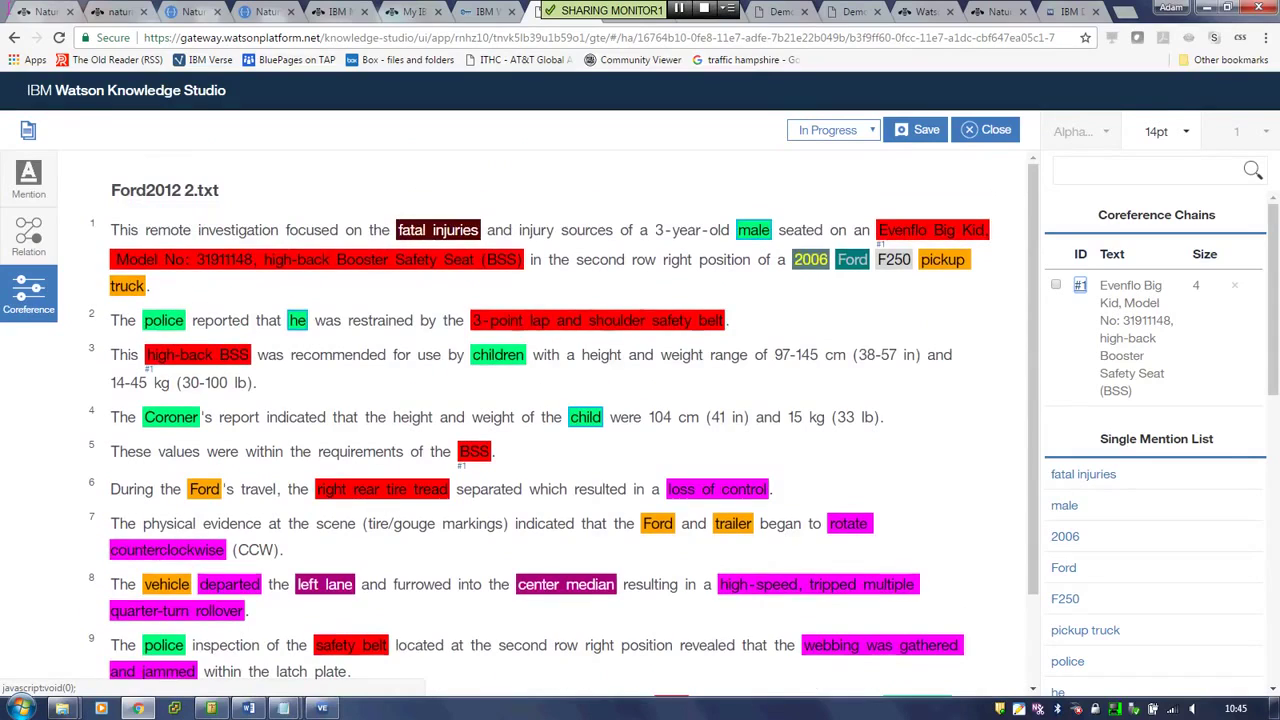
{"action": "left_click", "coordinate": [758, 238]}
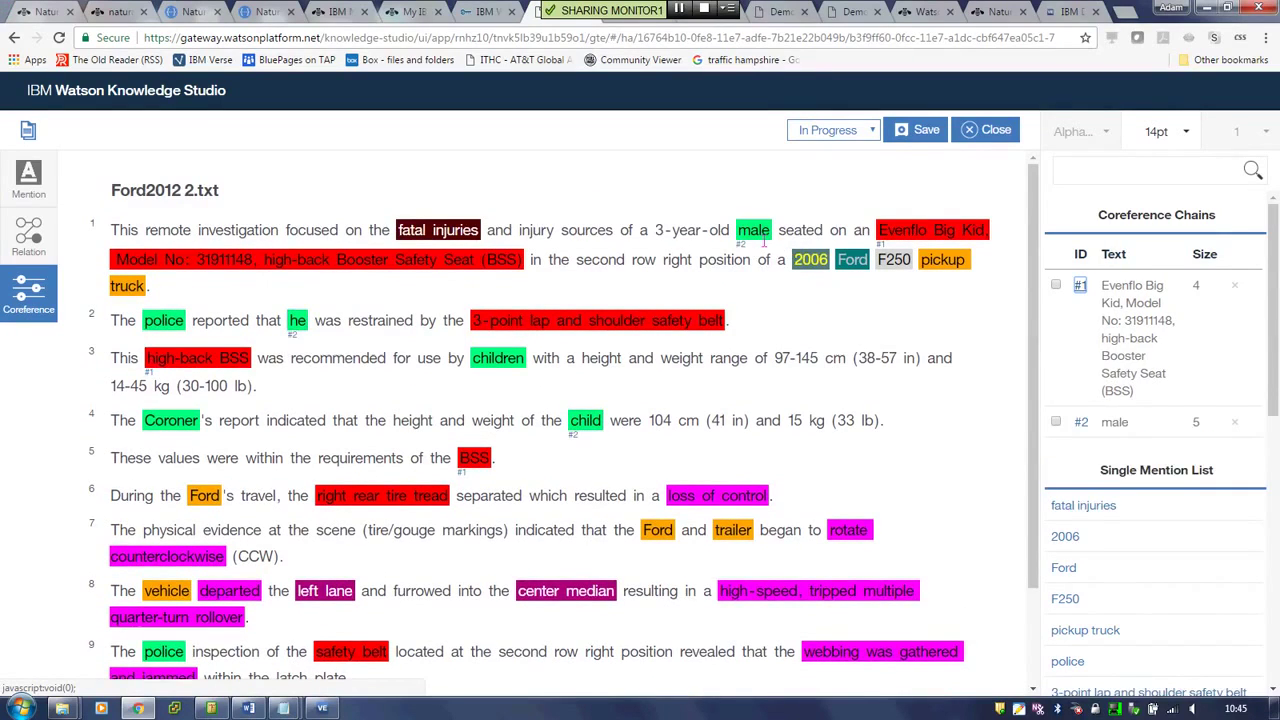
Inspect the new "male" coreference chain and view the document's status options without changing the status.
{"action": "mouse_move", "coordinate": [1088, 423]}
{"action": "left_click", "coordinate": [873, 137]}
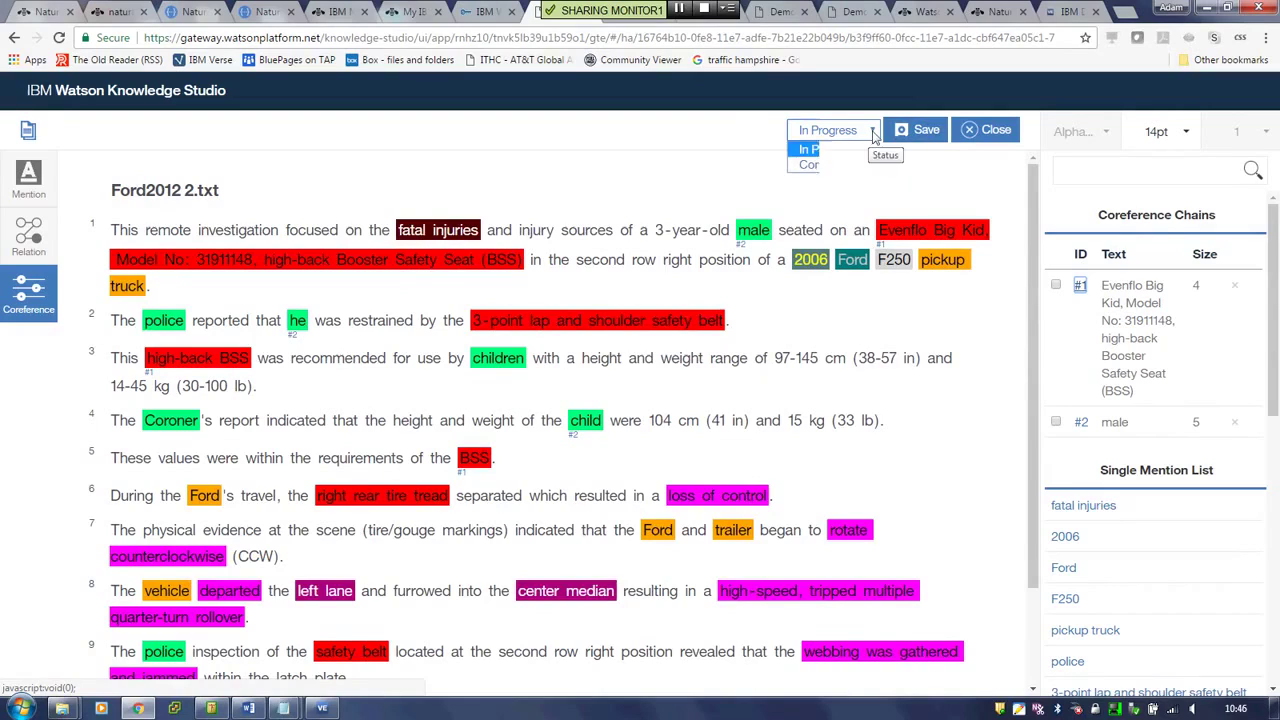
{"action": "left_click", "coordinate": [873, 137]}
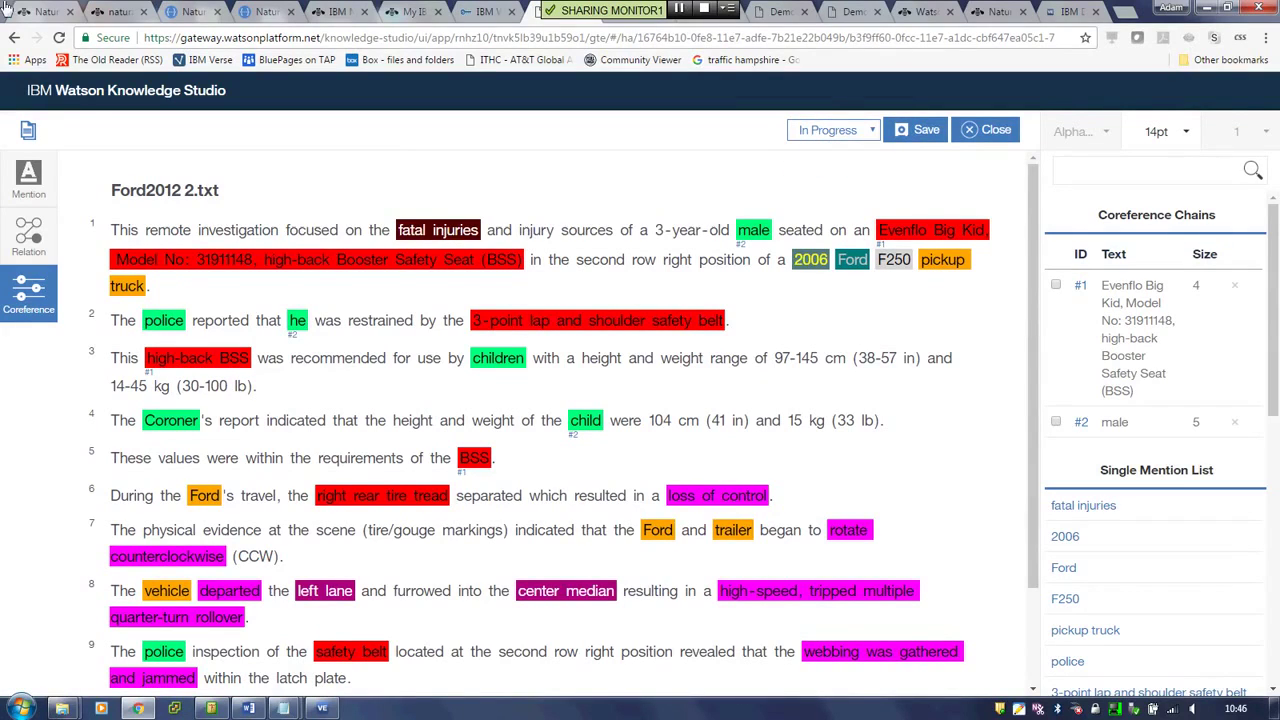
Return to the Annotate these docs task, calculate its inter-annotator agreement and review the mention scores by entity type.
{"action": "left_click", "coordinate": [483, 12]}
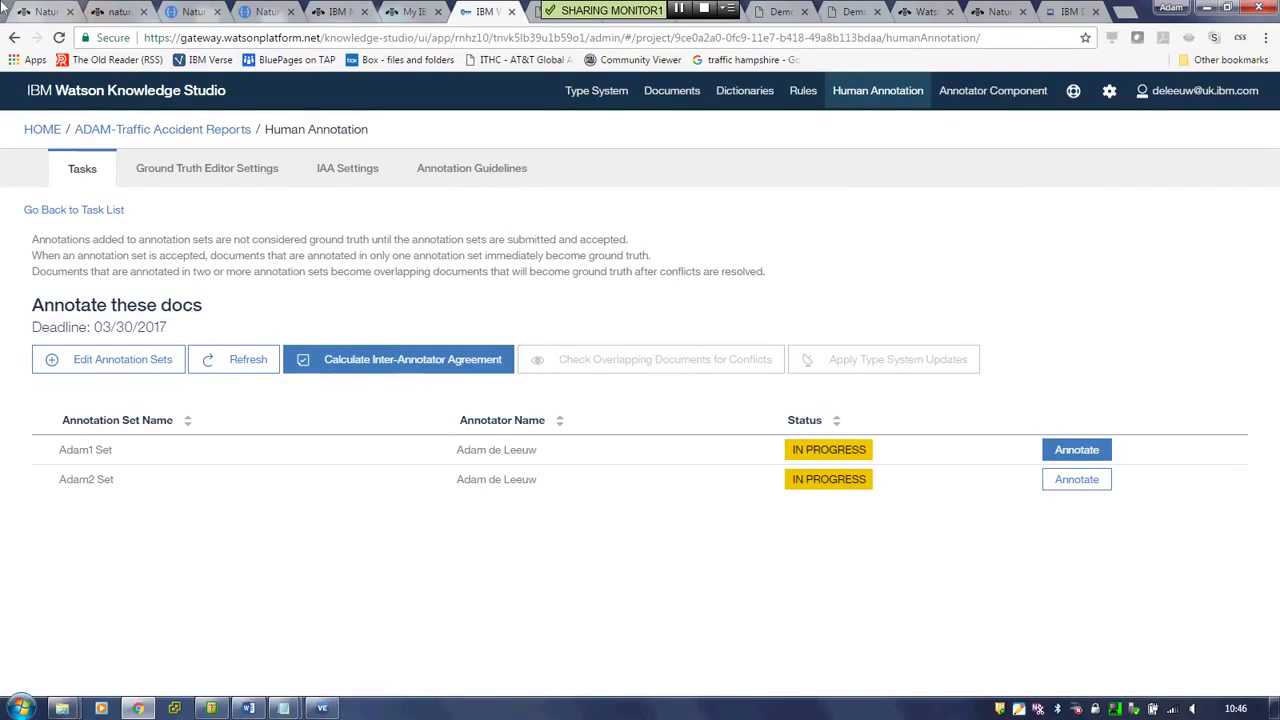
{"action": "left_click", "coordinate": [412, 360]}
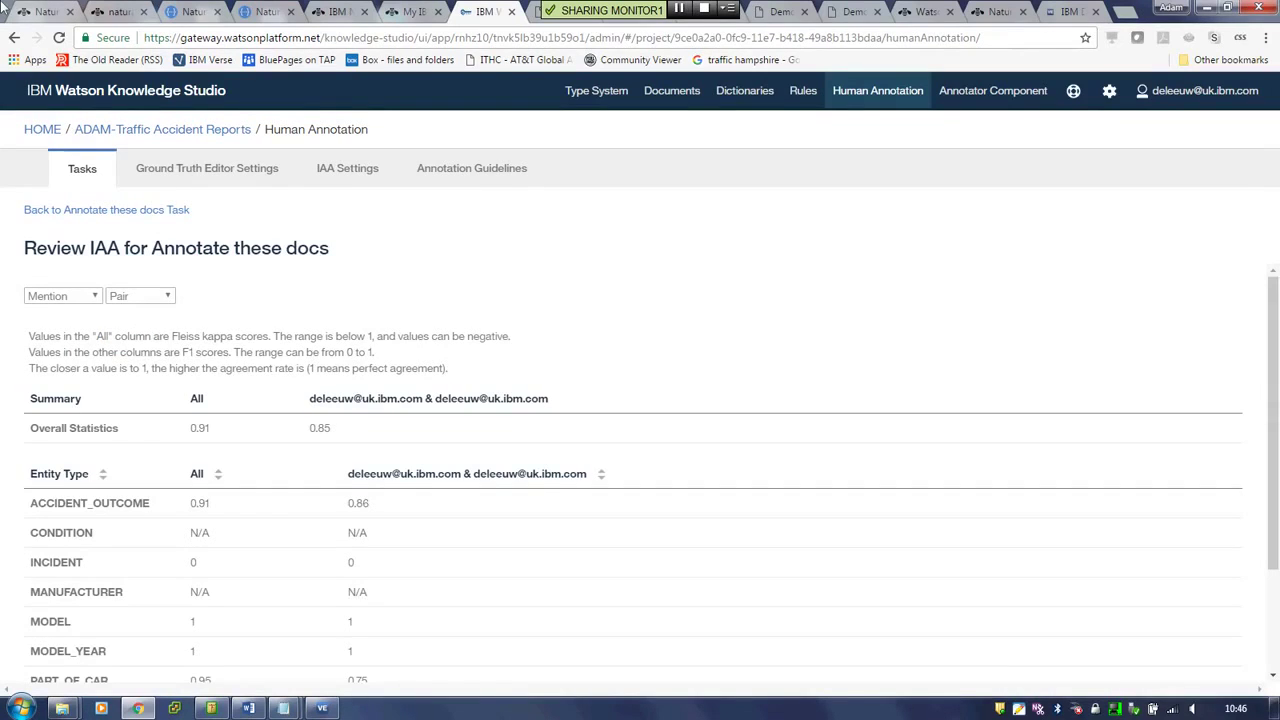
{"action": "scroll", "coordinate": [414, 377], "scroll_direction": "down", "scroll_amount": 1}
{"action": "scroll", "coordinate": [414, 377], "scroll_direction": "up", "scroll_amount": 1}
{"action": "scroll", "coordinate": [137, 443], "scroll_direction": "down", "scroll_amount": 1}
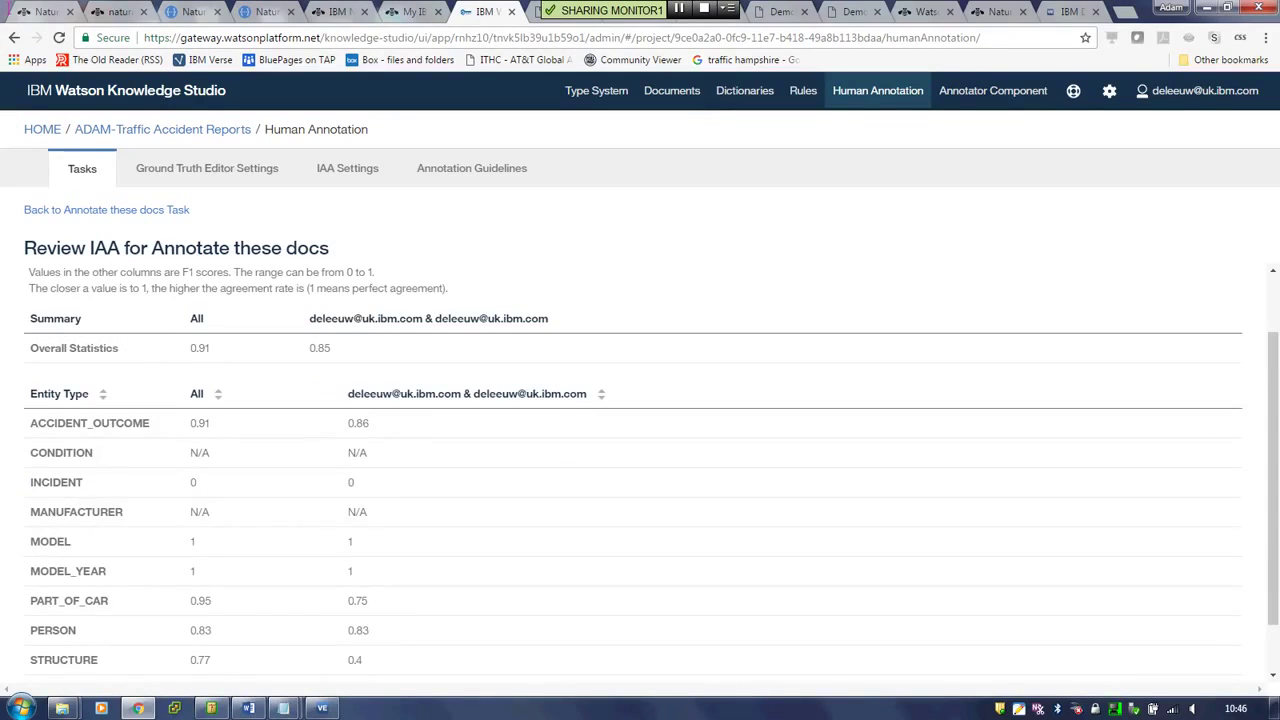
{"action": "scroll", "coordinate": [88, 312], "scroll_direction": "up", "scroll_amount": 1}
Review the pairwise agreement scores for relations and for coreferences, and return to the mention scores.
{"action": "left_click", "coordinate": [83, 296]}
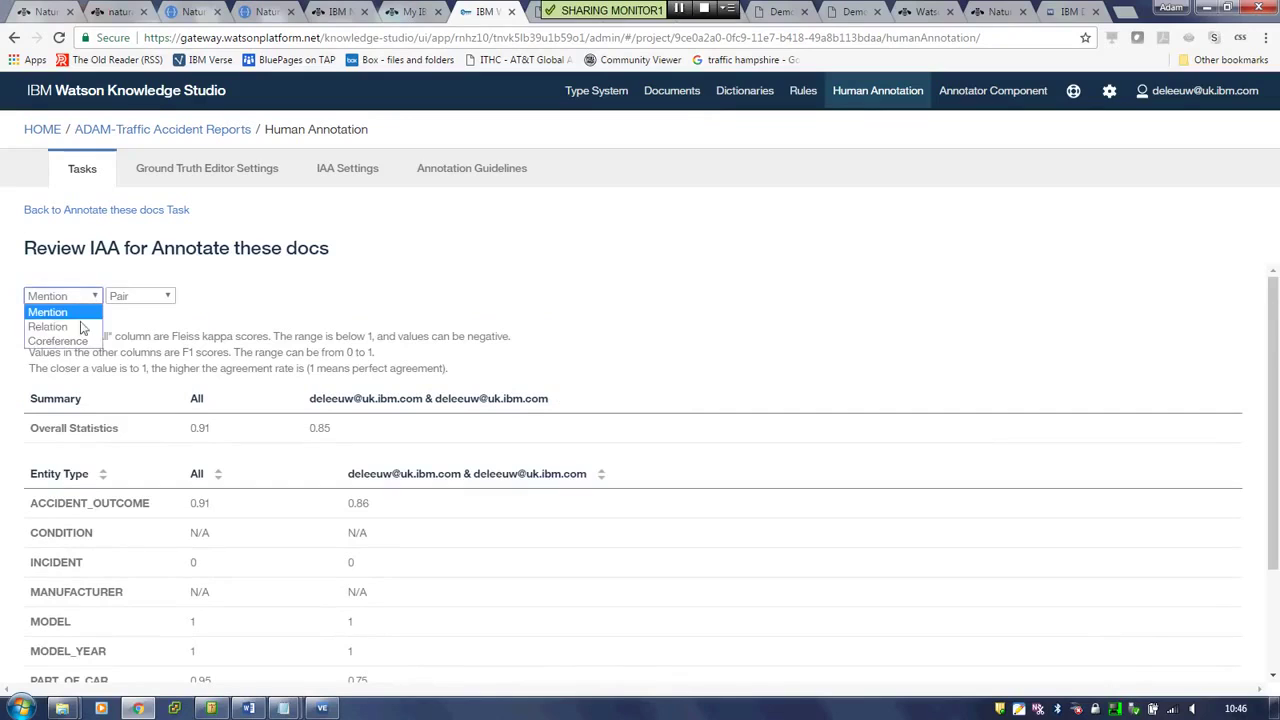
{"action": "left_click", "coordinate": [83, 327]}
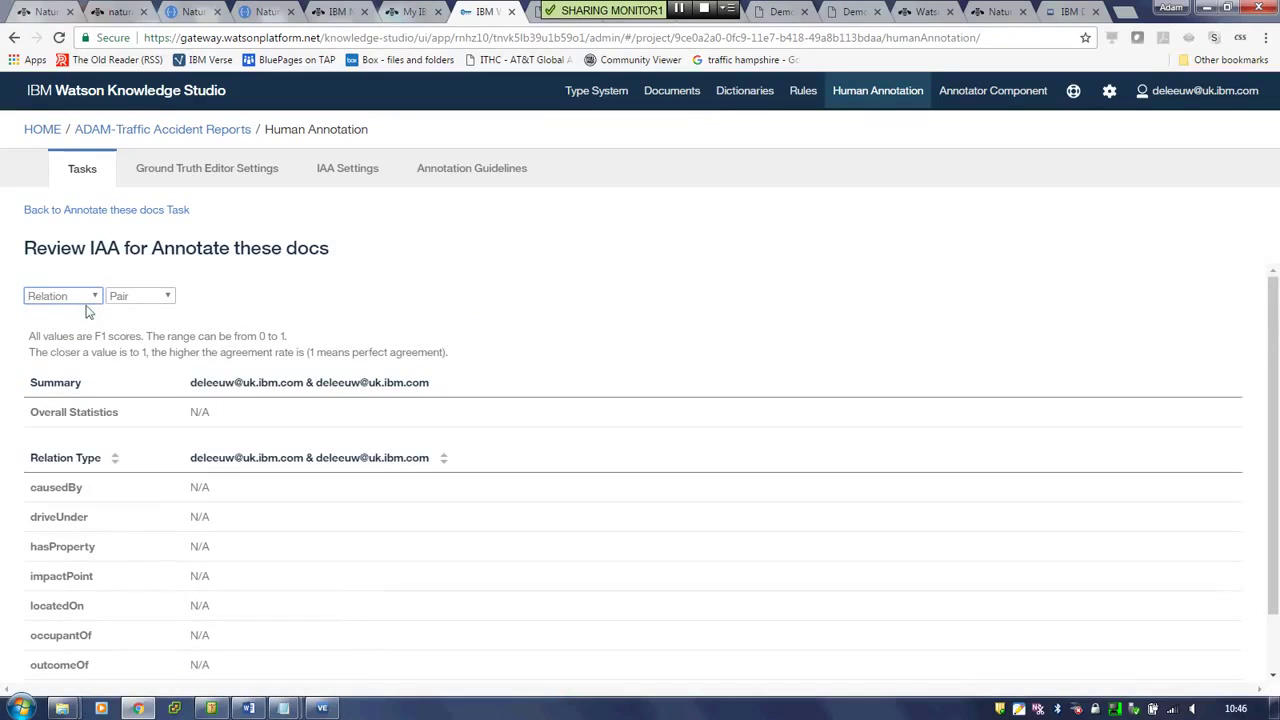
{"action": "left_click", "coordinate": [70, 296]}
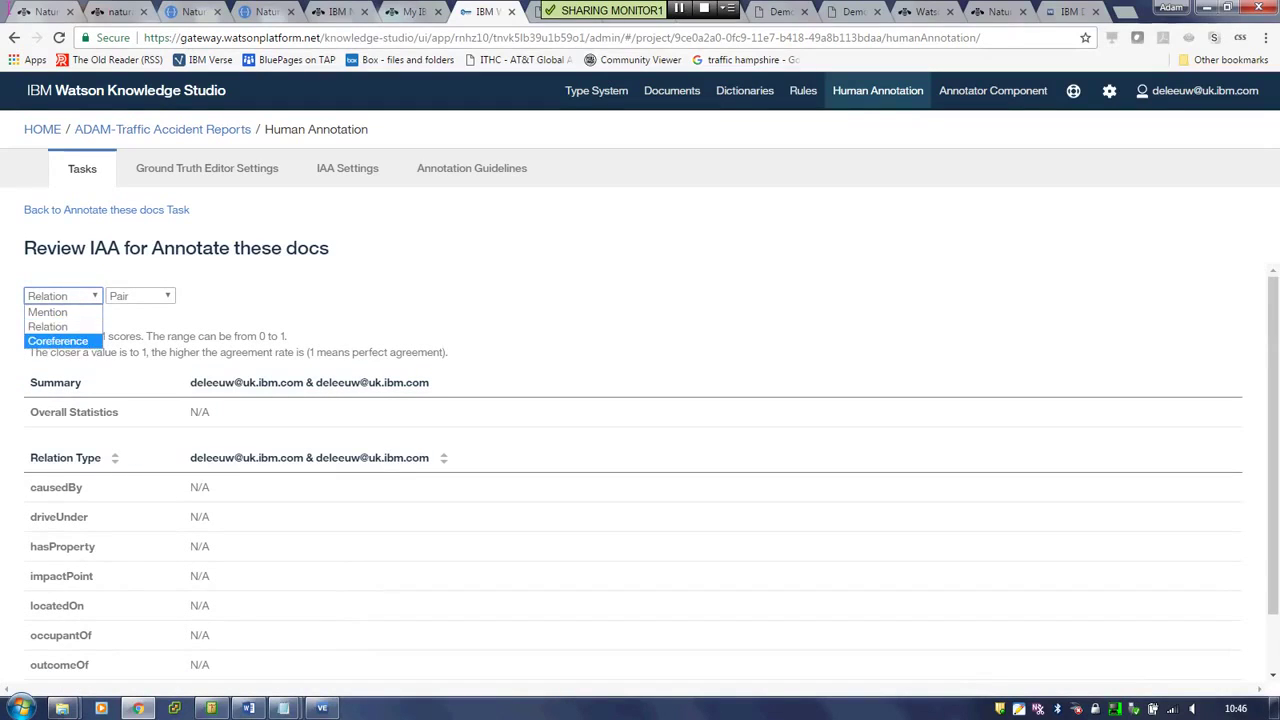
{"action": "left_click", "coordinate": [60, 341]}
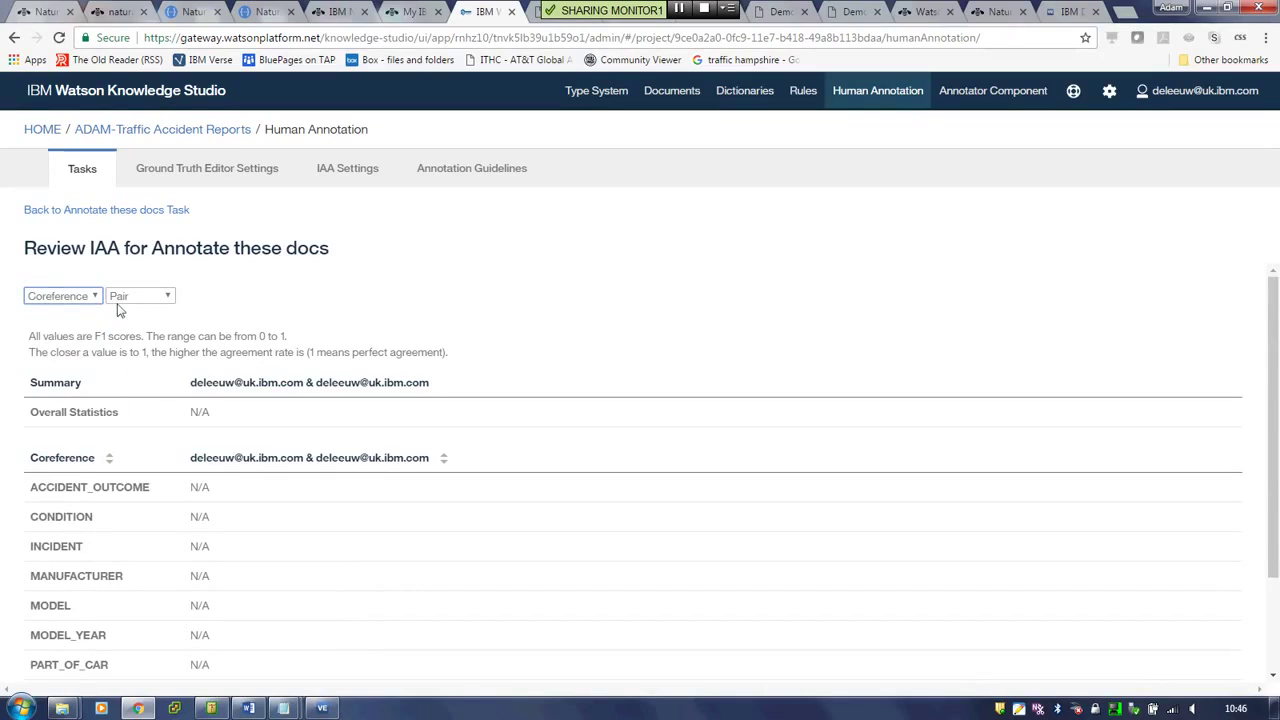
{"action": "left_click", "coordinate": [92, 302]}
{"action": "left_click", "coordinate": [50, 312]}
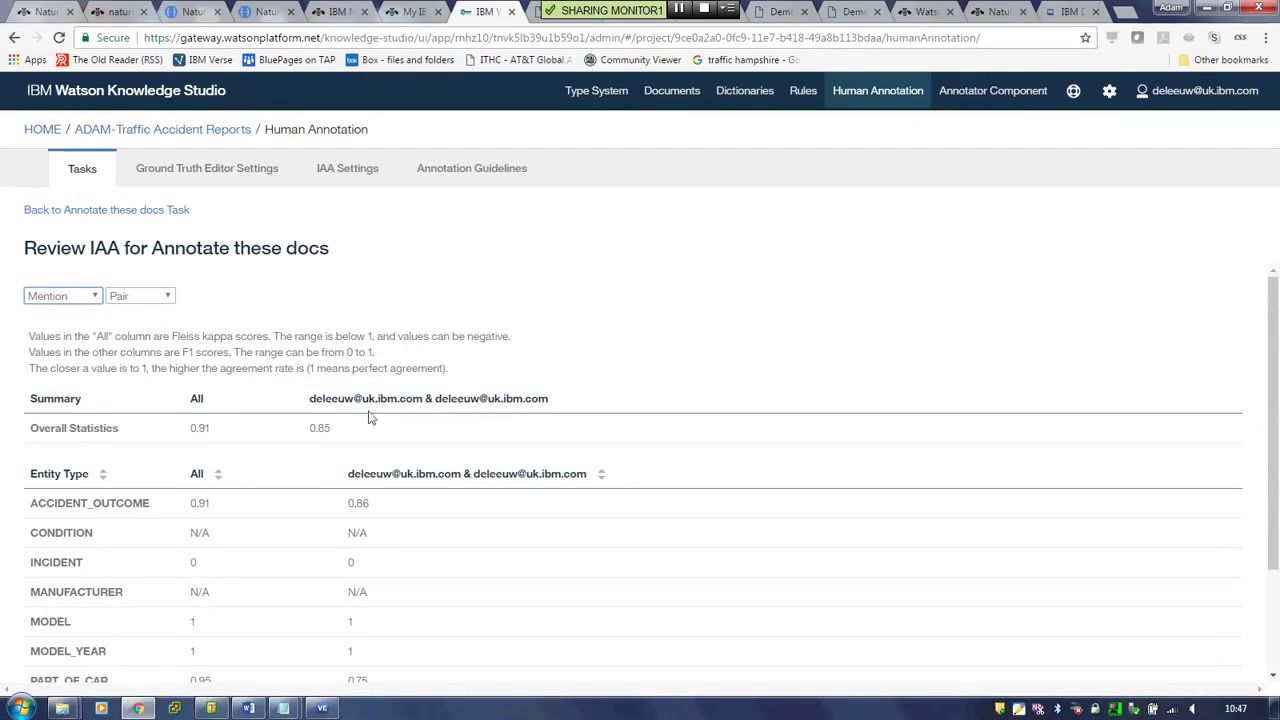
Break the mention agreement scores down by document, and go back to the Annotate these docs task.
{"action": "left_click", "coordinate": [162, 296]}
{"action": "key", "text": "Return"}
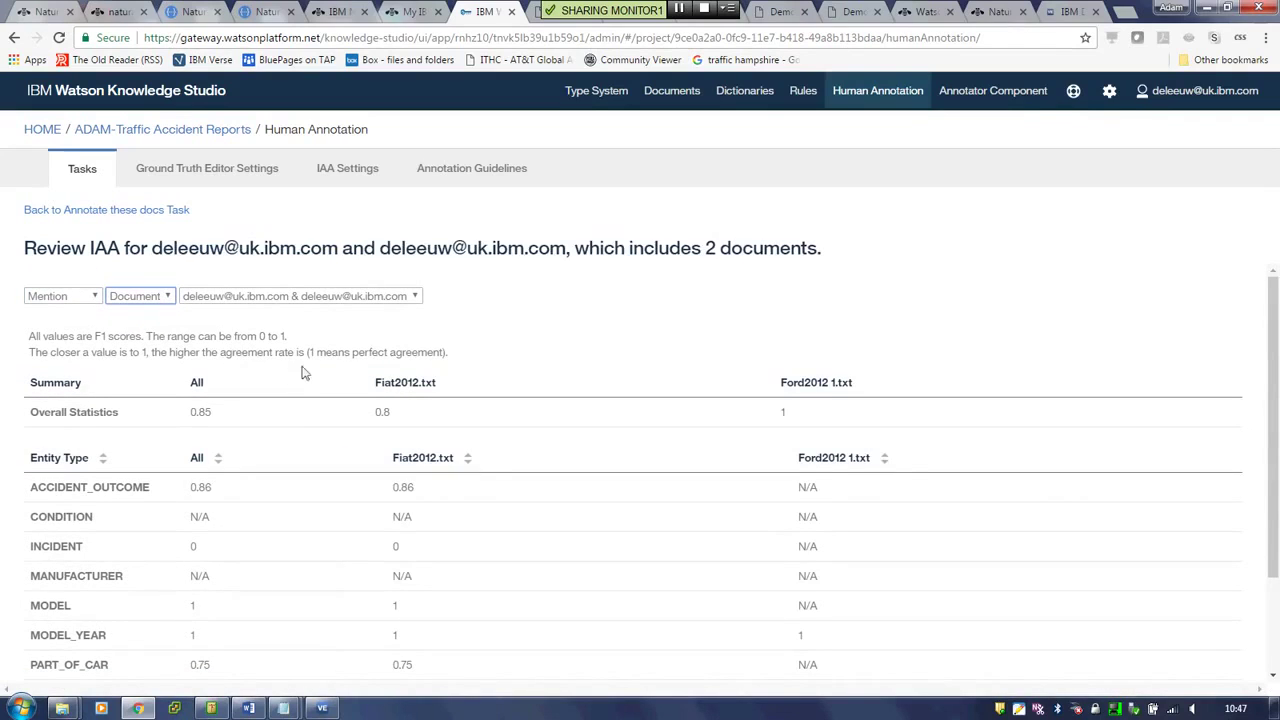
{"action": "left_click", "coordinate": [165, 211]}
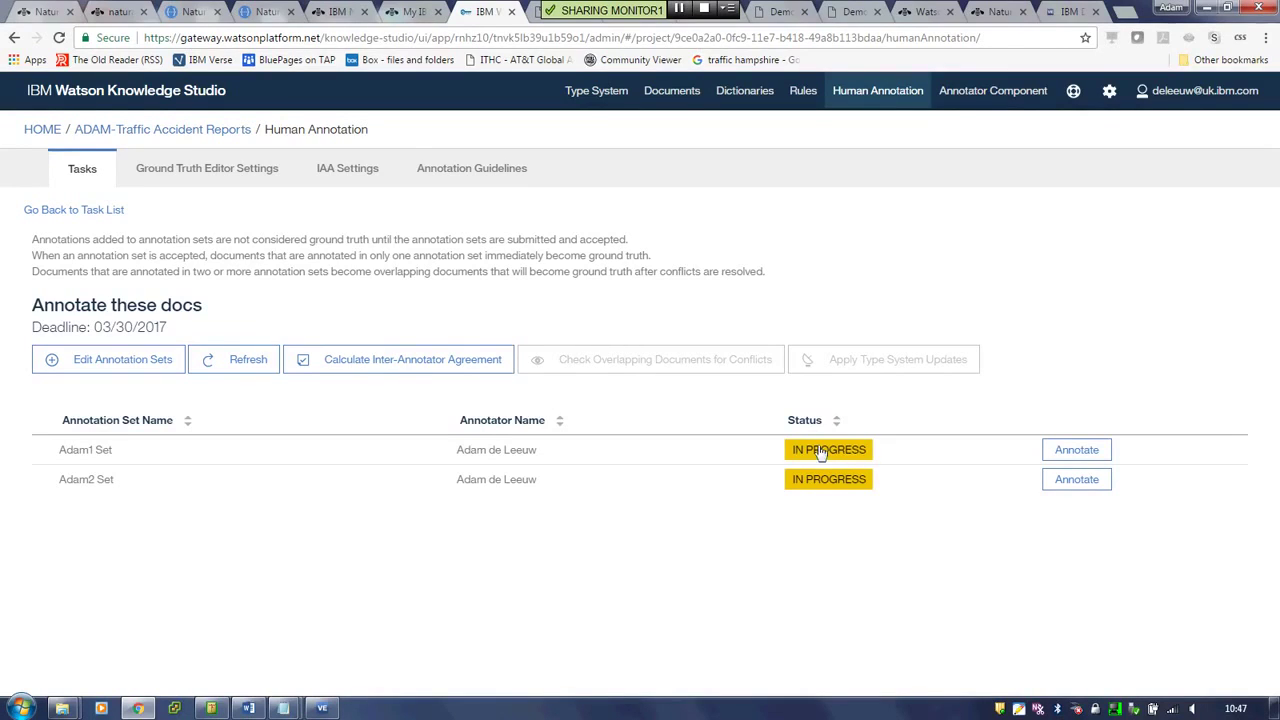
{"action": "left_click", "coordinate": [355, 358]}
Examine the training, test and blind set options for a new Machine Learning annotator, and cancel its creation.
{"action": "left_click", "coordinate": [993, 90]}
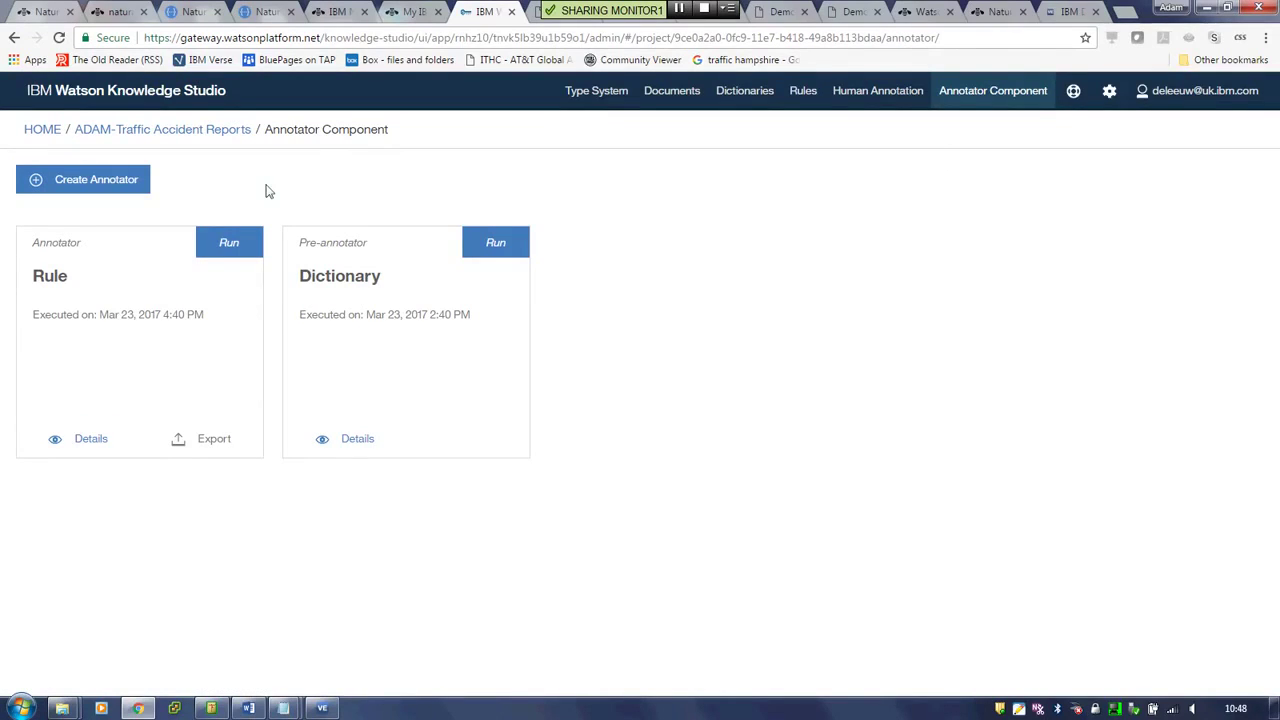
{"action": "left_click", "coordinate": [96, 179]}
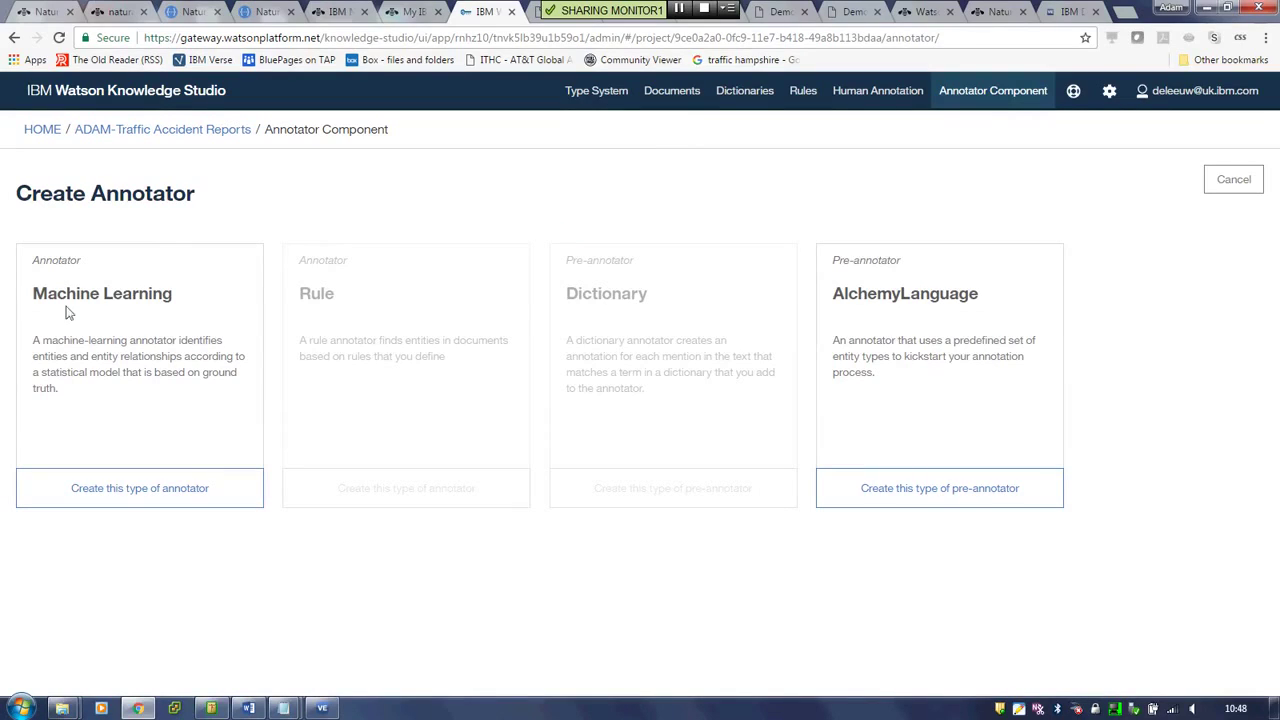
{"action": "left_click", "coordinate": [145, 488]}
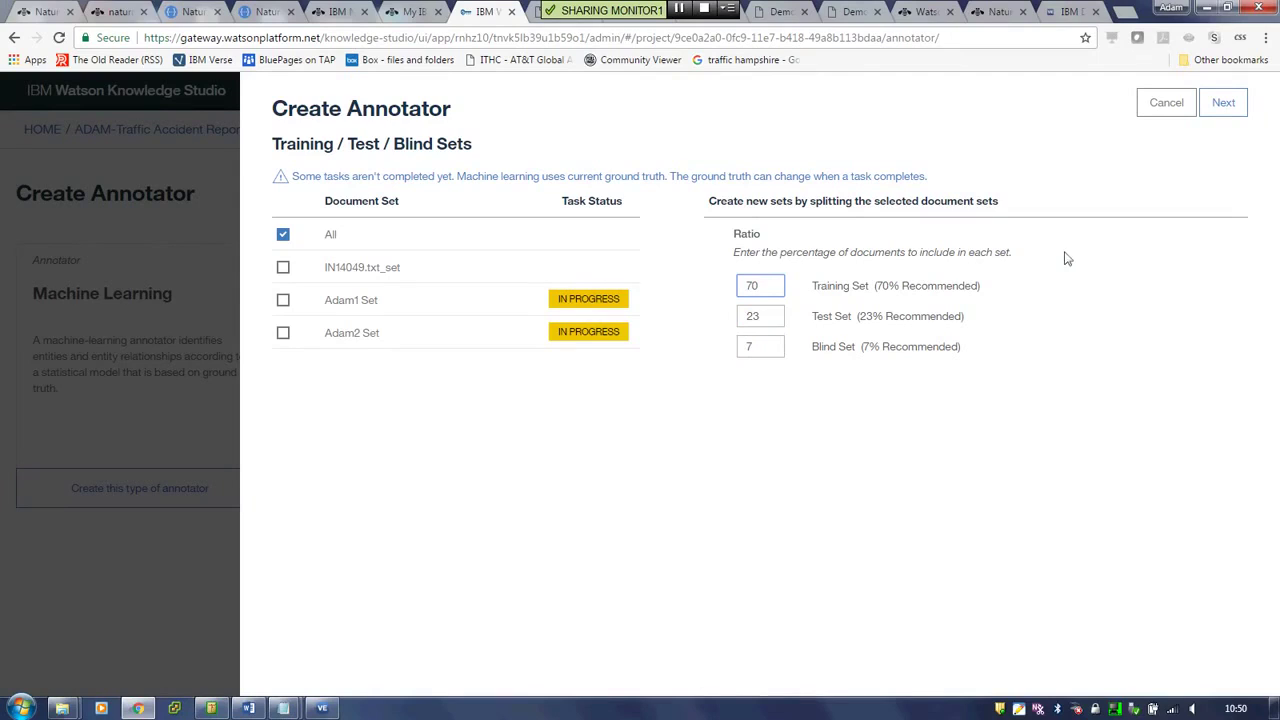
{"action": "left_click", "coordinate": [1166, 102]}
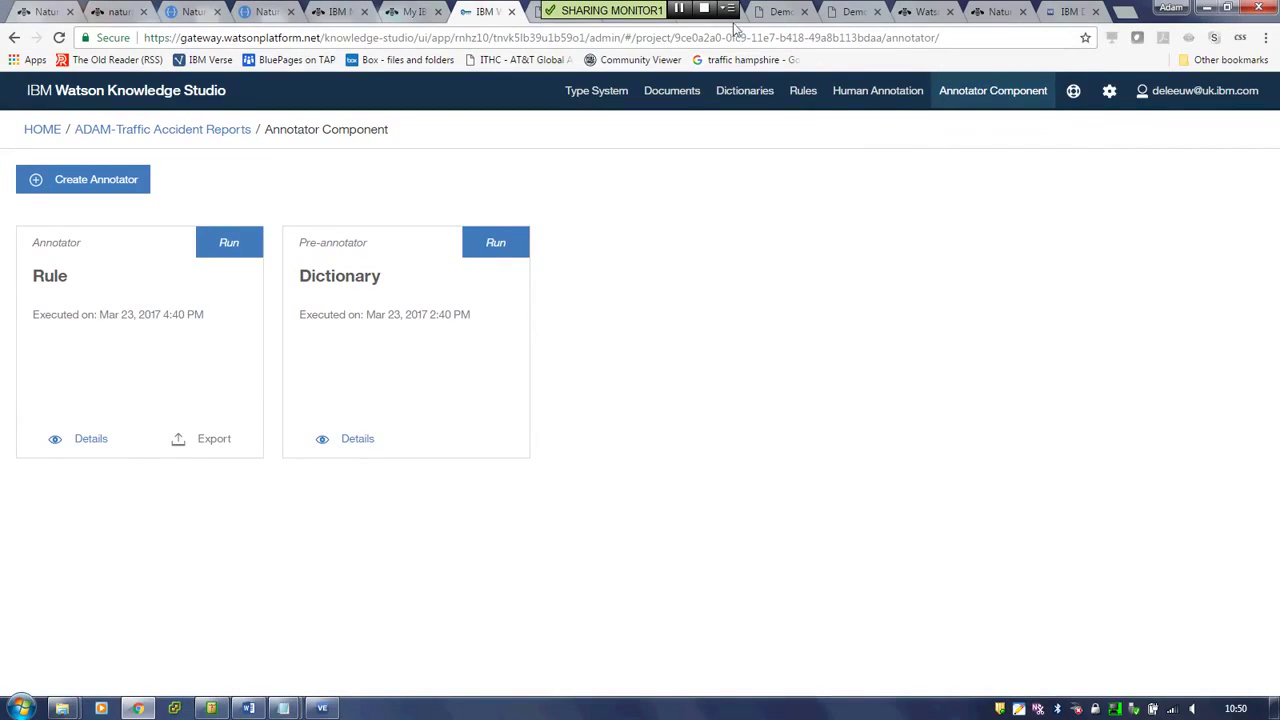
Switch to the AlchemyLanguage Customized Model Demo and analyze the crash report text with the English Traffic Incident Report domain.
{"action": "left_click", "coordinate": [781, 14]}
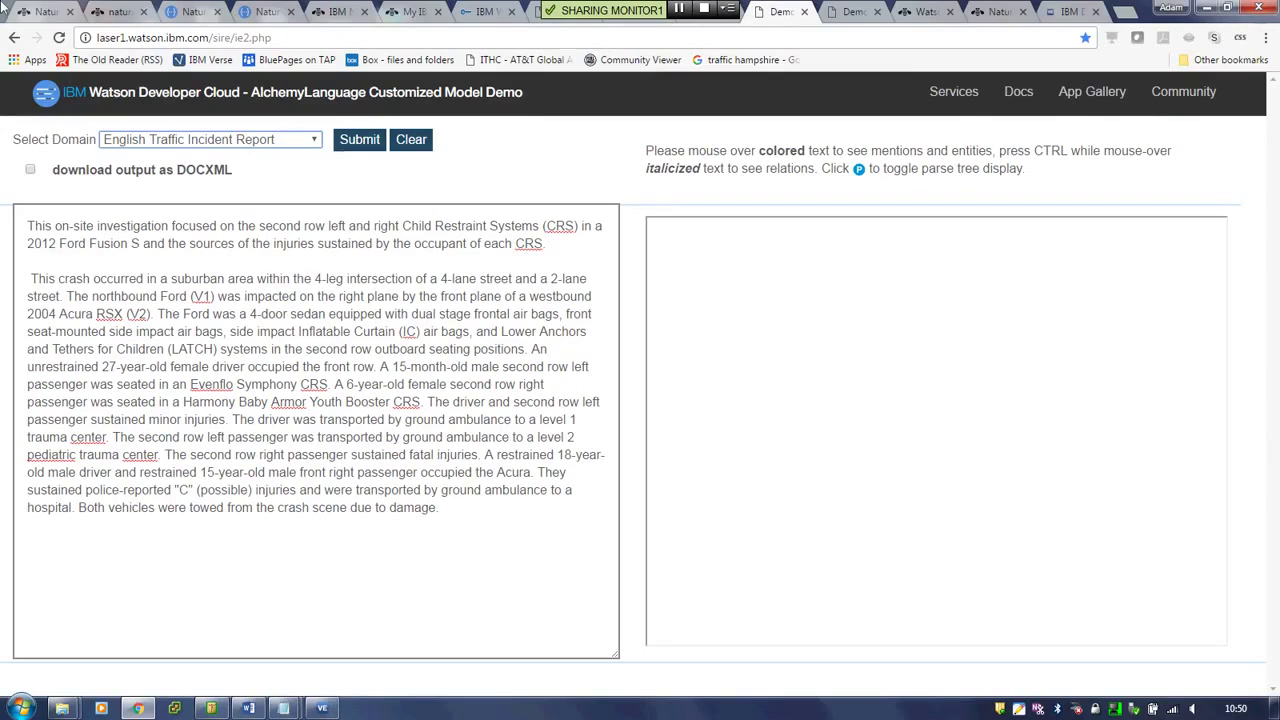
{"action": "left_click", "coordinate": [359, 140]}
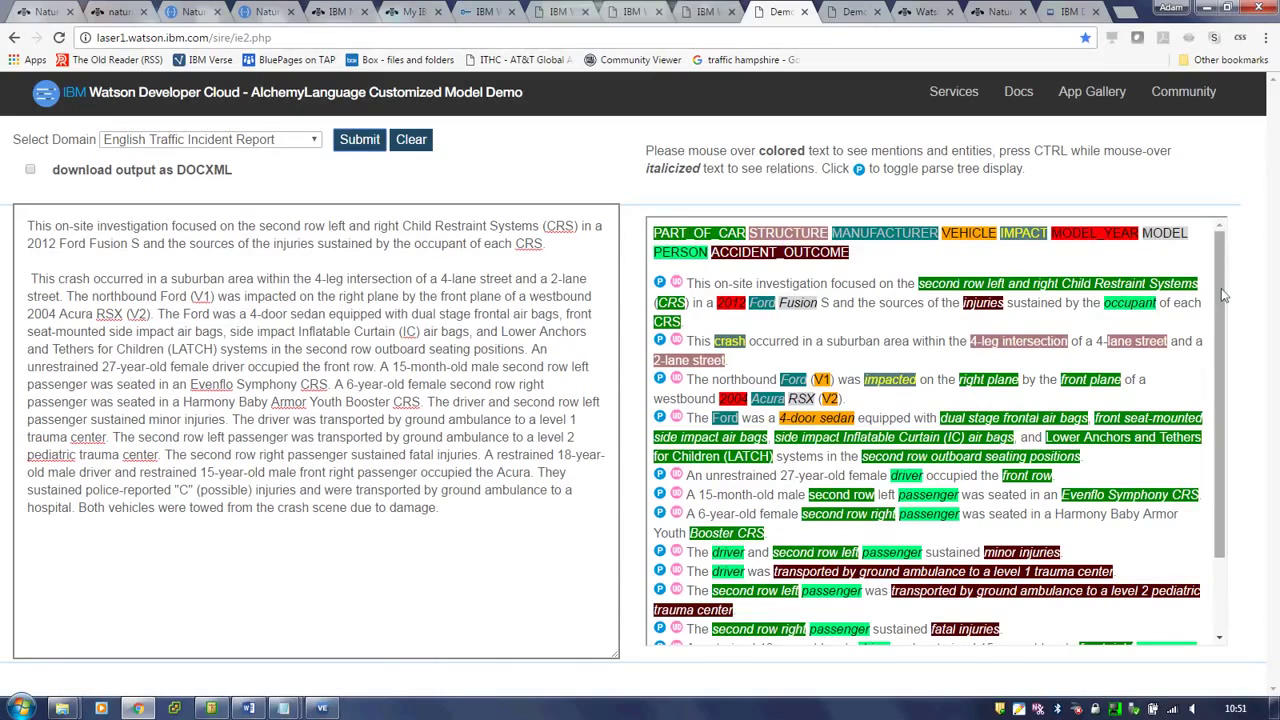
{"action": "mouse_move", "coordinate": [1222, 320]}
{"action": "left_mouse_down"}
{"action": "mouse_move", "coordinate": [1224, 400]}
{"action": "mouse_move", "coordinate": [1195, 416]}
{"action": "left_mouse_up"}
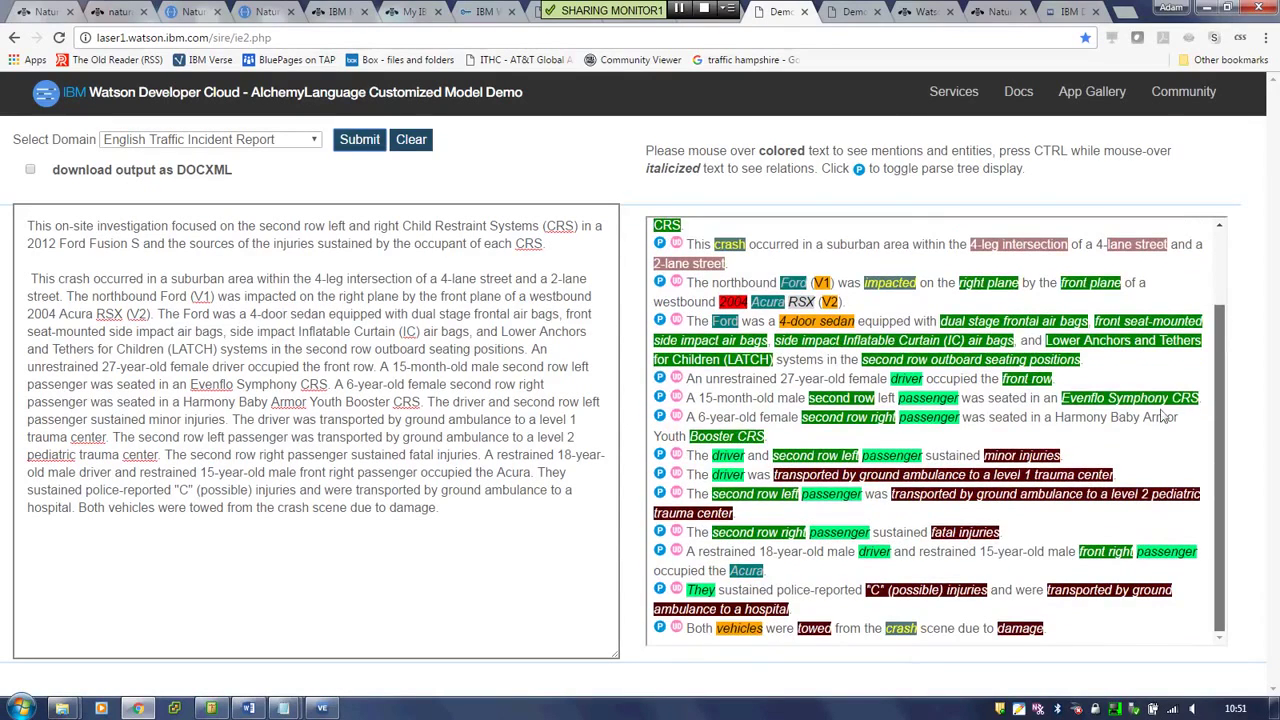
Inspect the mention details and relations of the "driver" mentions in the annotated crash report.
{"action": "mouse_move", "coordinate": [909, 382]}
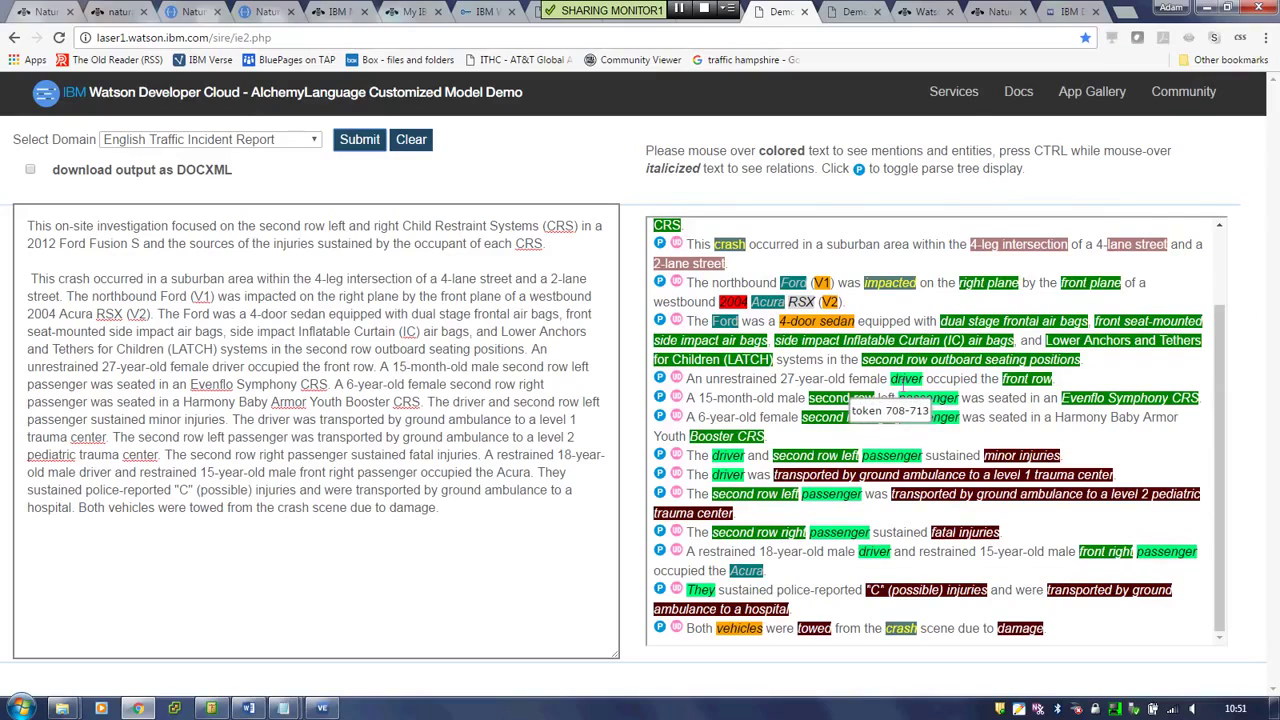
{"action": "key", "text": "ctrl"}
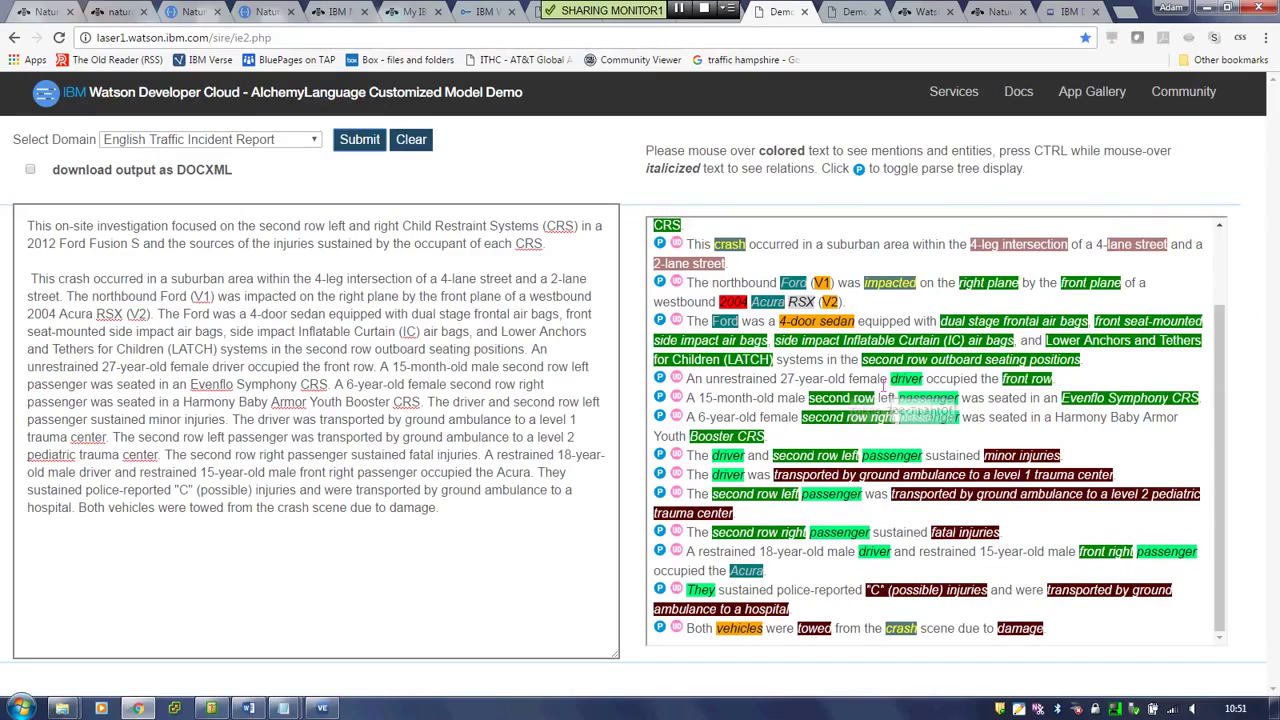
{"action": "key", "text": "ctrl"}
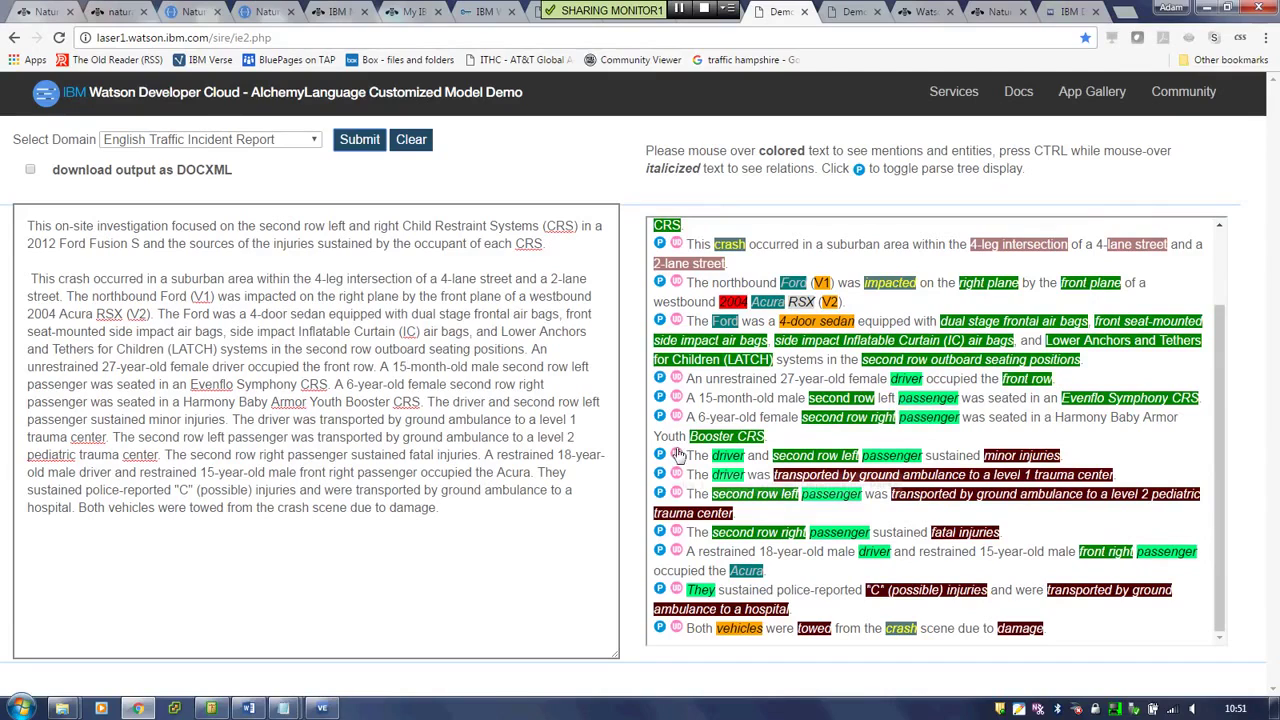
{"action": "key", "text": "ctrl"}
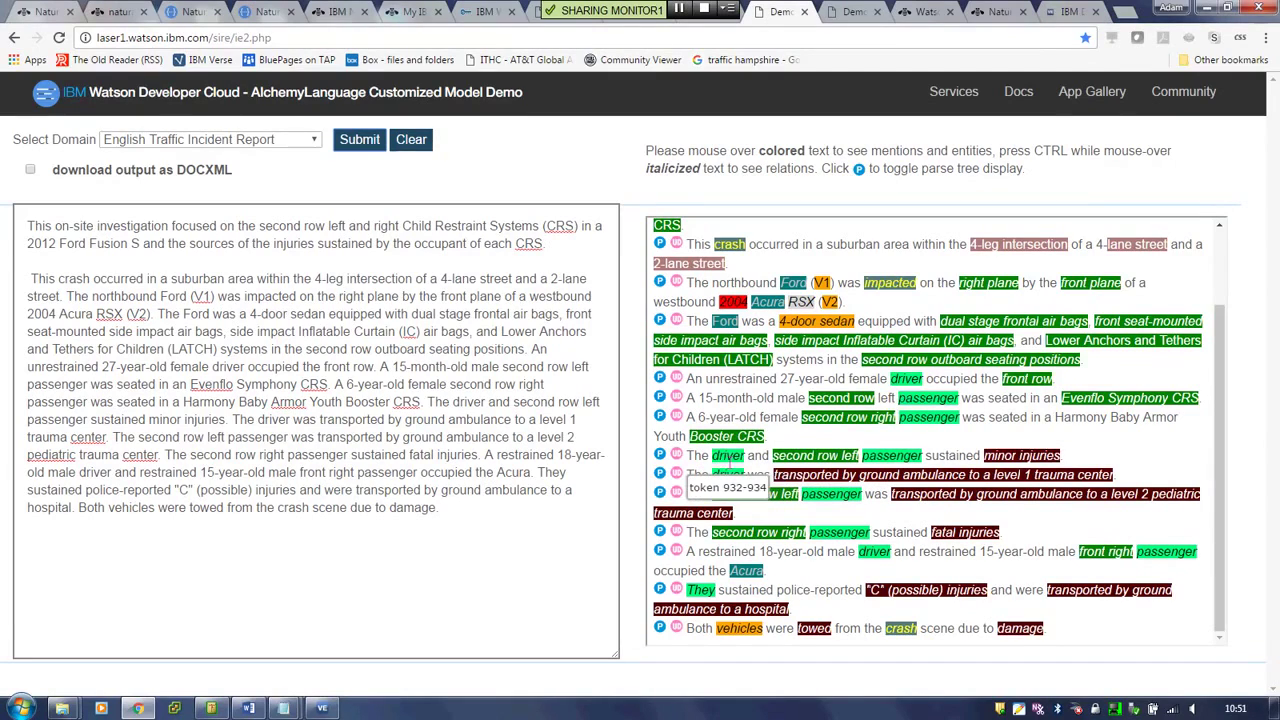
{"action": "key", "text": "ctrl"}
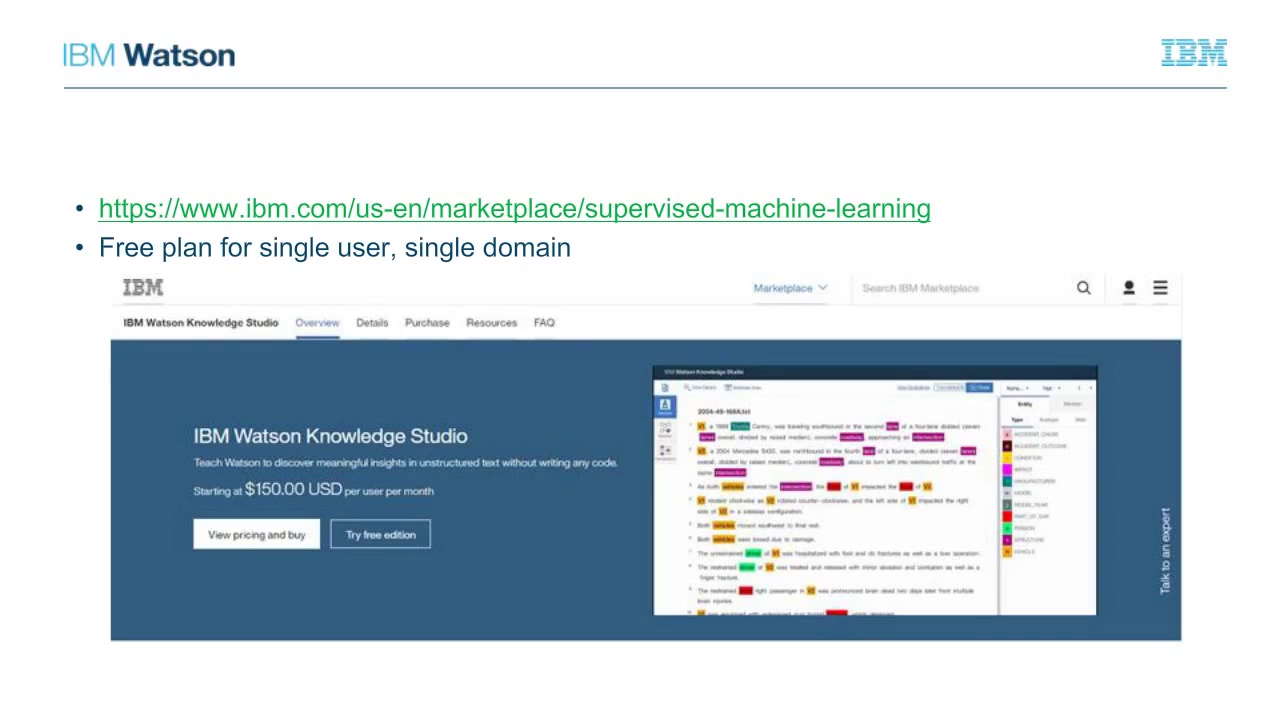
{"action": "key", "text": "Right"}
{"action": "key", "text": "Right"}
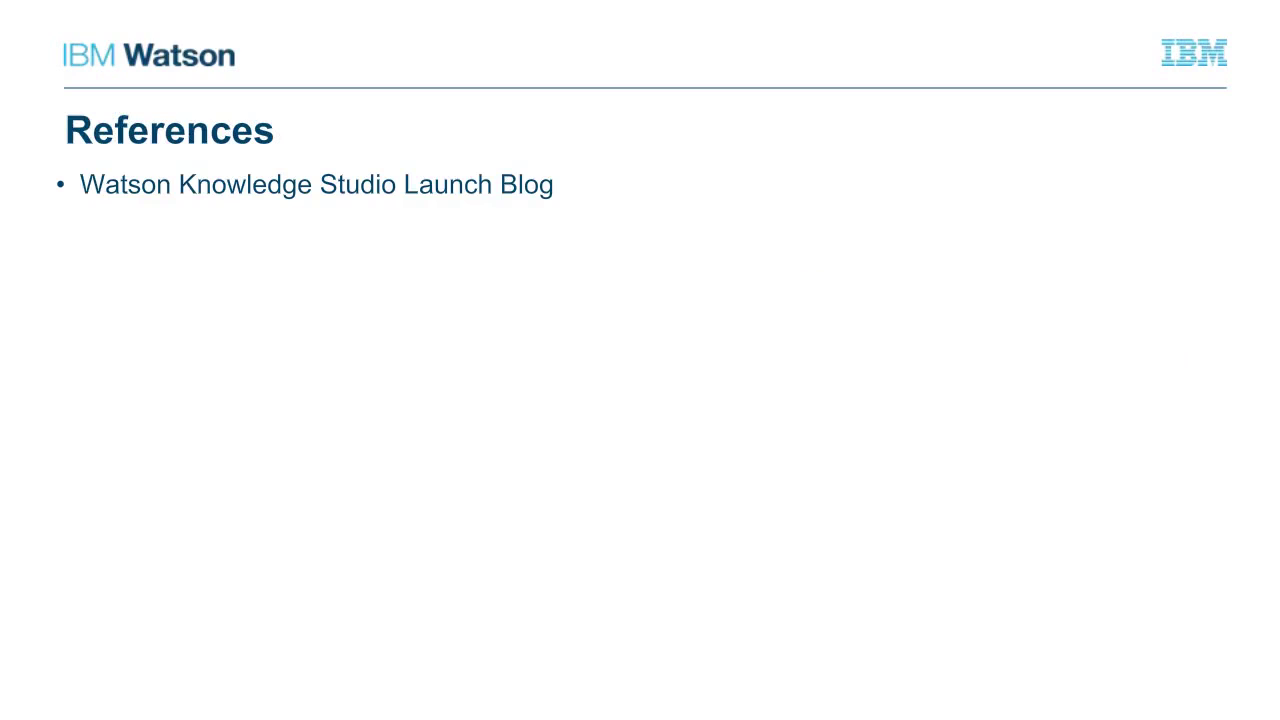
{"action": "key", "text": "Right"}
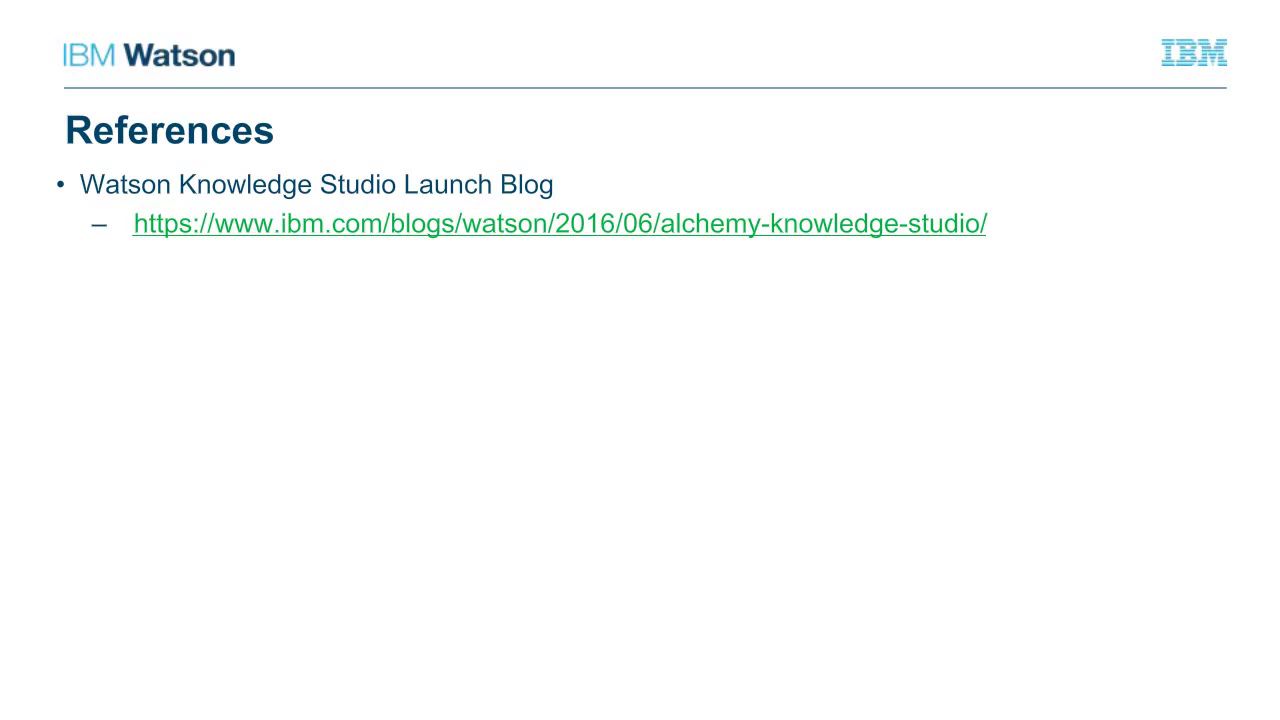